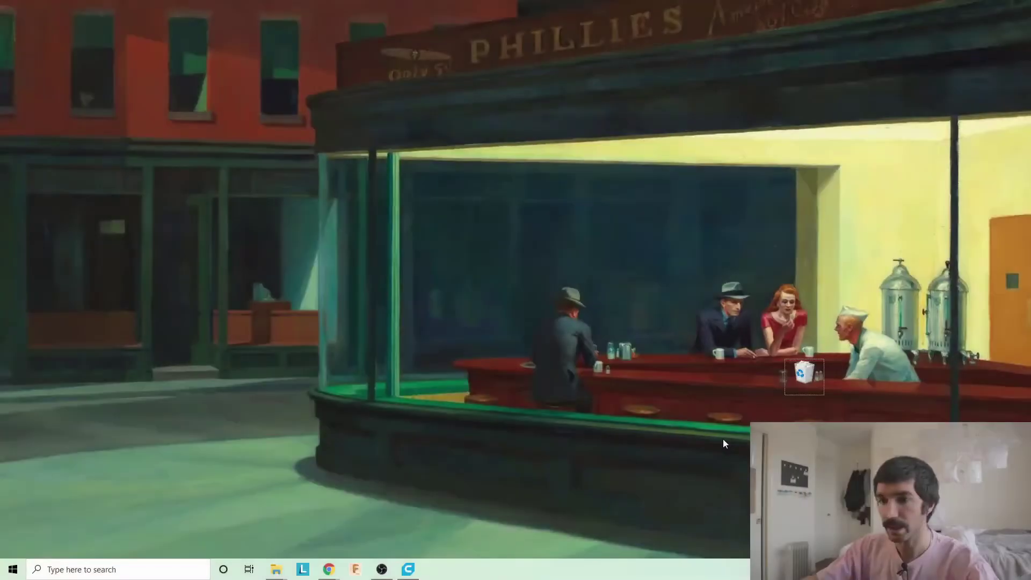
Step: Bring up the Windows window switcher to choose the next window to work in
{"action": "key", "text": "alt+Tab"}
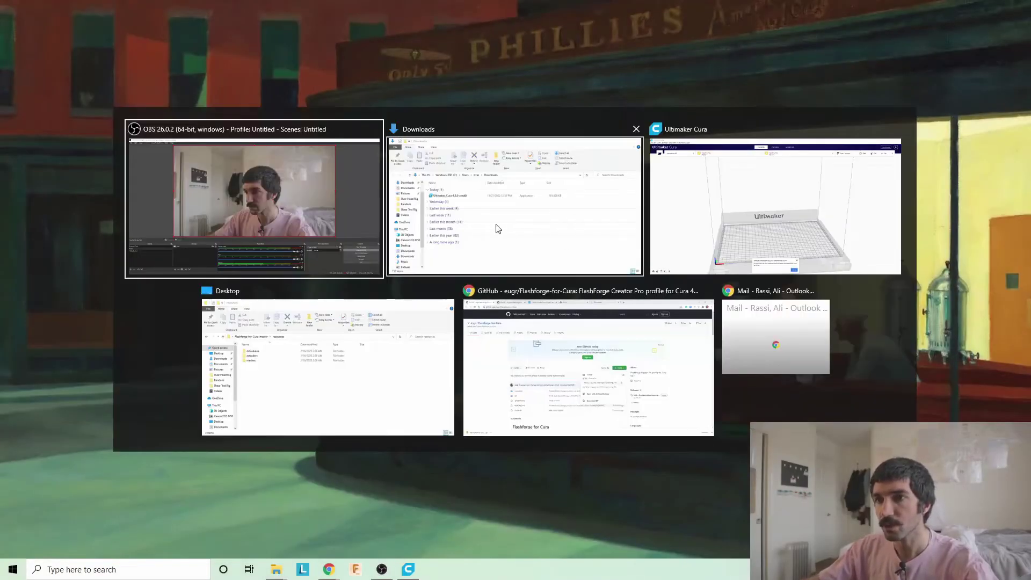
Step: Bring the Flashforge-for-Cura GitHub page forward and read through its README
{"action": "left_click", "coordinate": [598, 322]}
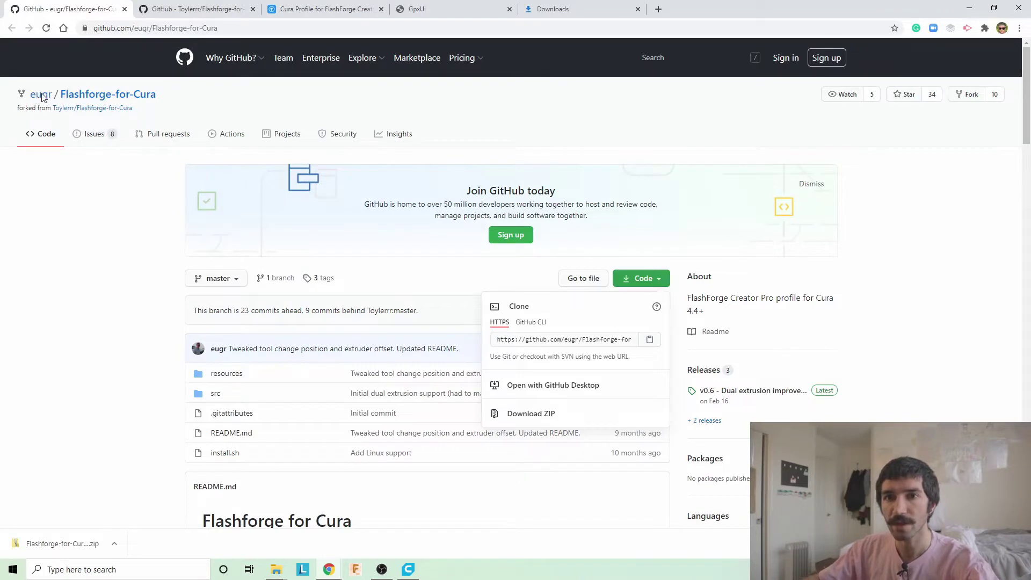
{"action": "left_click", "coordinate": [89, 235]}
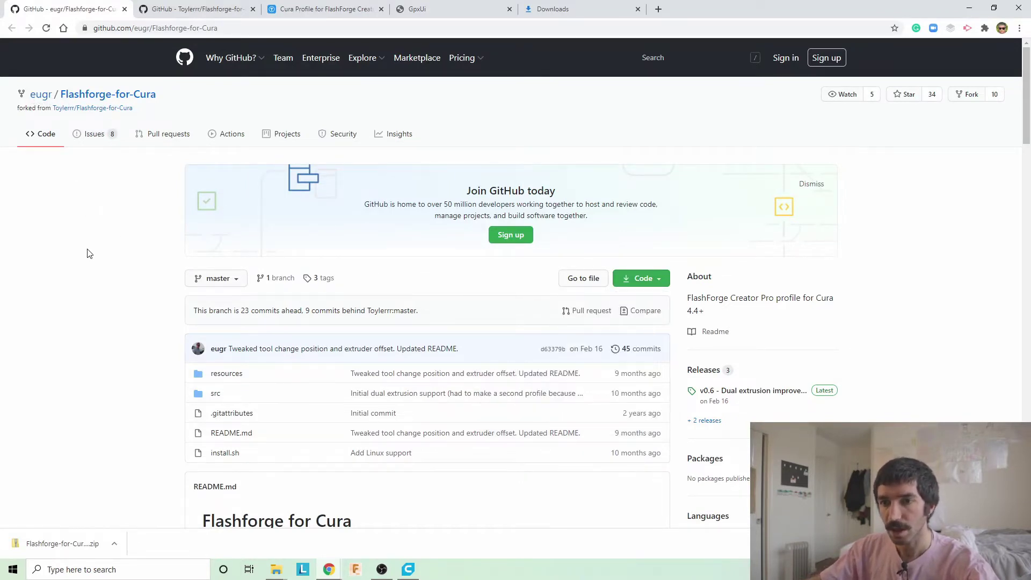
{"action": "scroll", "coordinate": [89, 254], "scroll_direction": "down", "scroll_amount": 8}
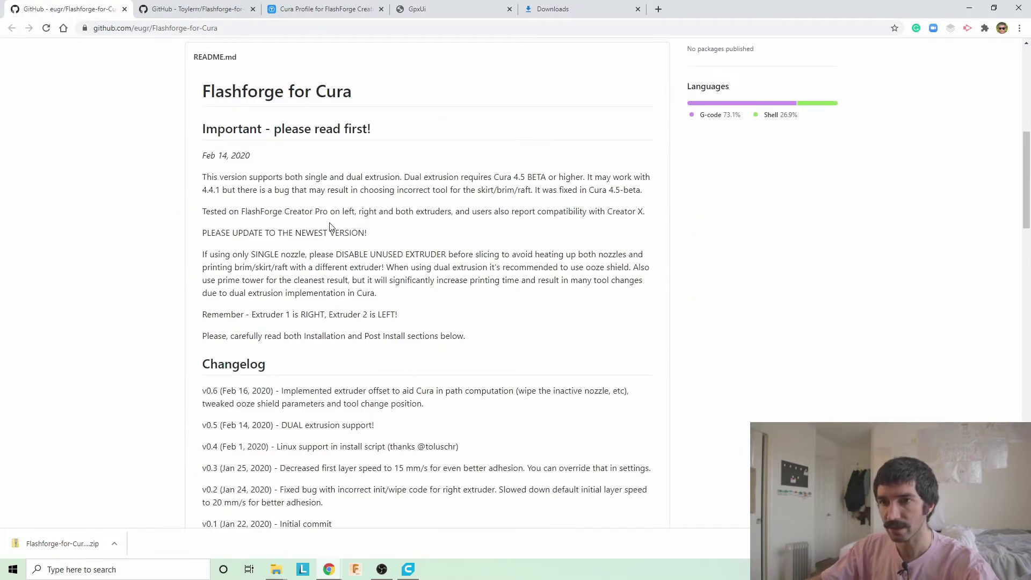
{"action": "scroll", "coordinate": [254, 174], "scroll_direction": "up", "scroll_amount": 3}
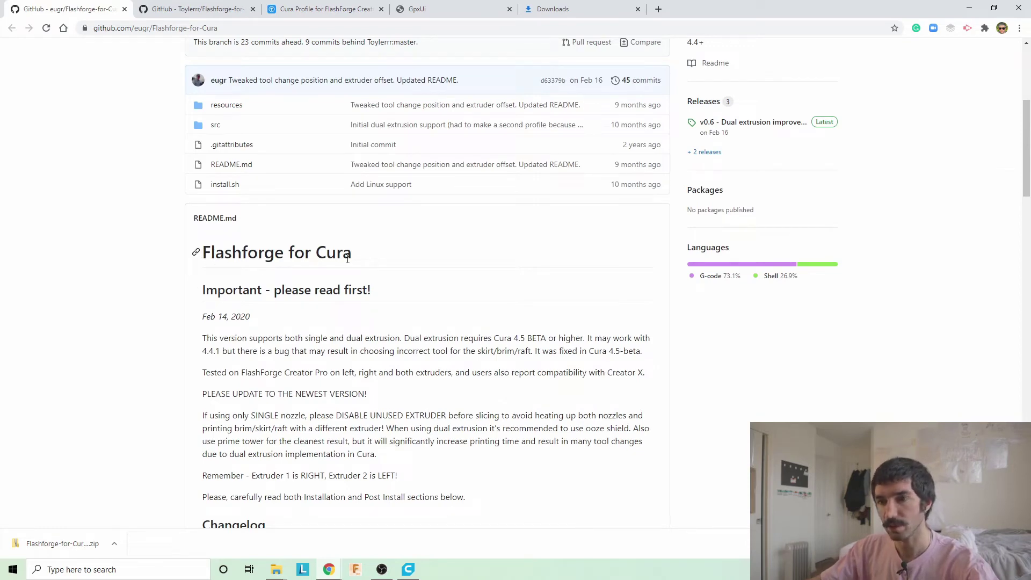
{"action": "scroll", "coordinate": [400, 363], "scroll_direction": "up", "scroll_amount": 3}
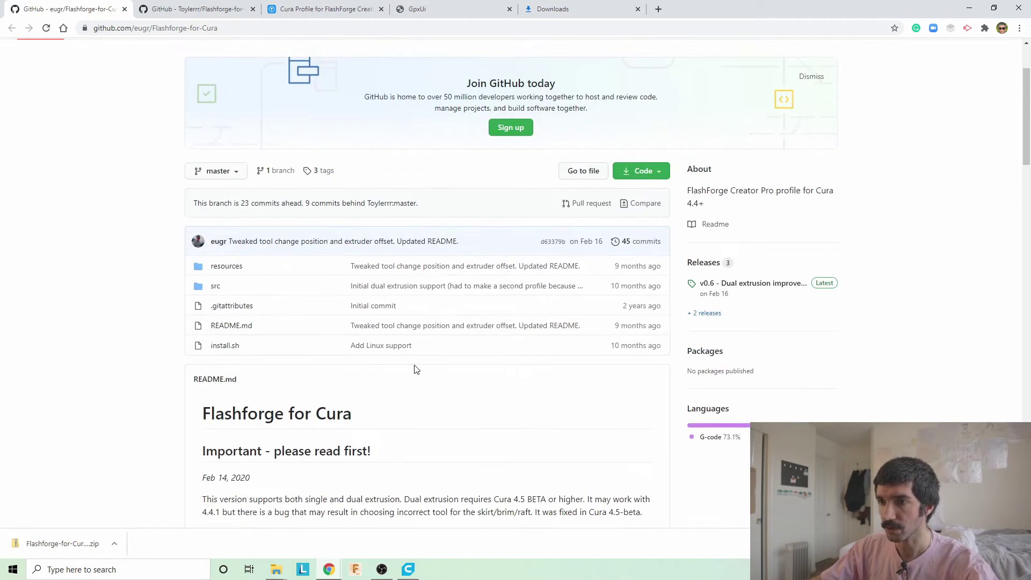
{"action": "scroll", "coordinate": [590, 256], "scroll_direction": "down", "scroll_amount": 5}
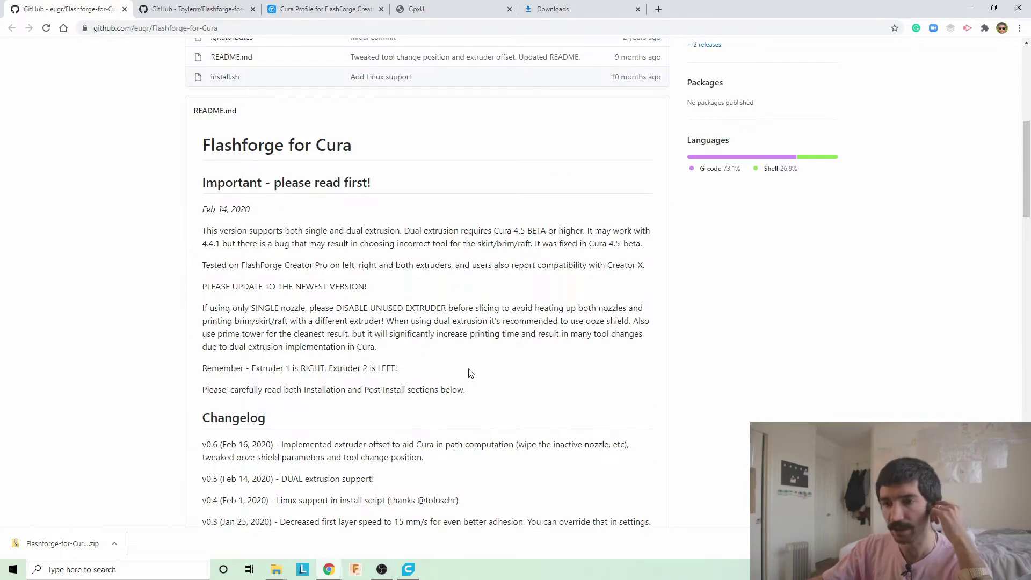
{"action": "scroll", "coordinate": [466, 263], "scroll_direction": "down", "scroll_amount": 3}
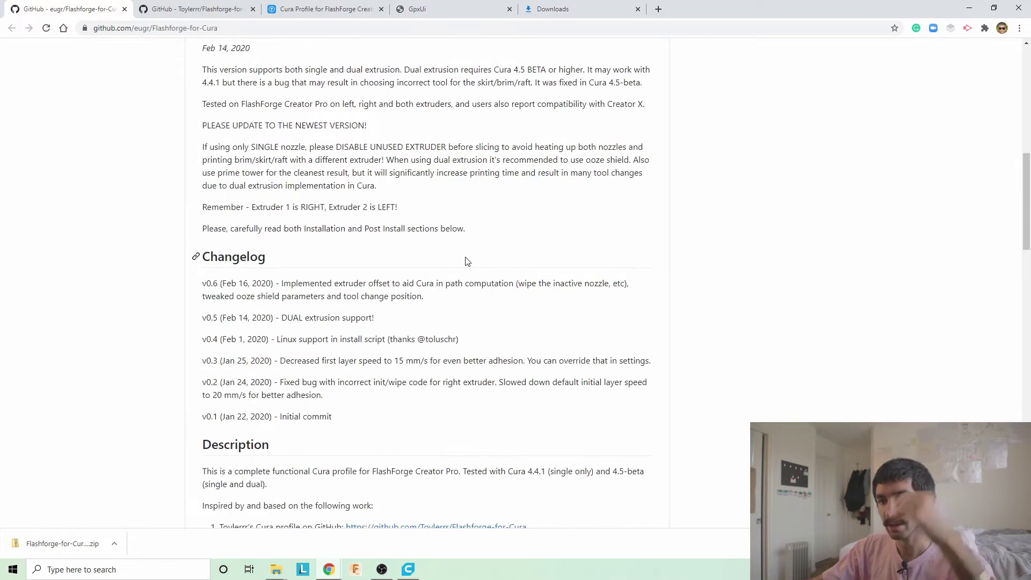
{"action": "scroll", "coordinate": [467, 261], "scroll_direction": "down", "scroll_amount": 5}
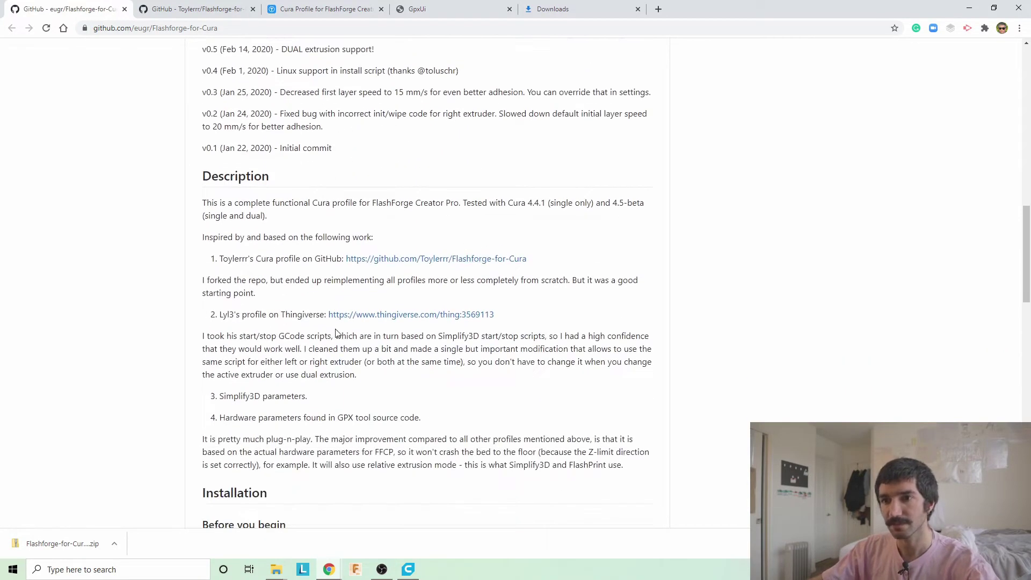
{"action": "scroll", "coordinate": [309, 348], "scroll_direction": "down", "scroll_amount": 3}
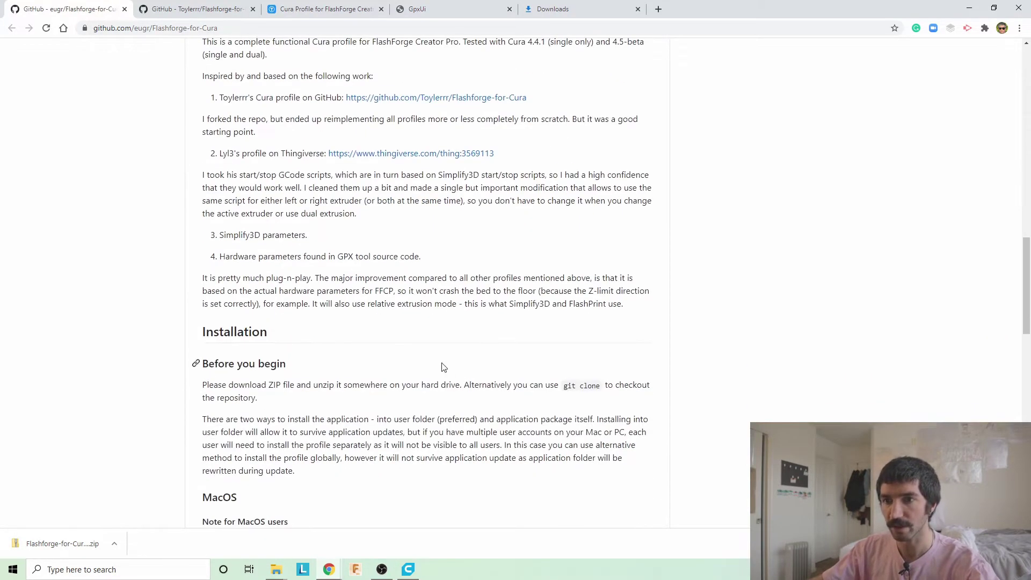
{"action": "scroll", "coordinate": [435, 369], "scroll_direction": "up", "scroll_amount": 18}
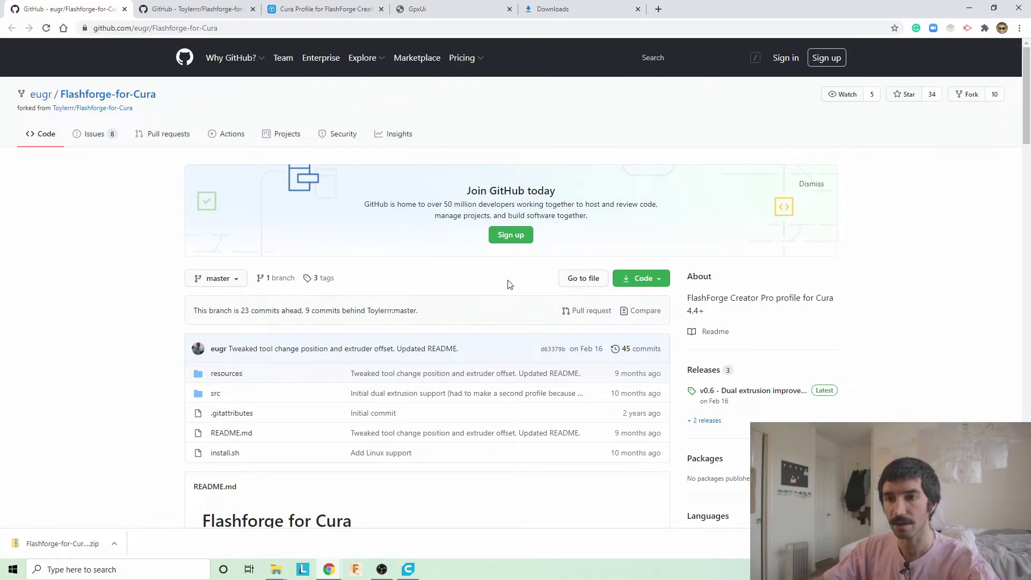
Step: Finish reviewing the README and download the master branch as a ZIP
{"action": "scroll", "coordinate": [172, 382], "scroll_direction": "down", "scroll_amount": 17}
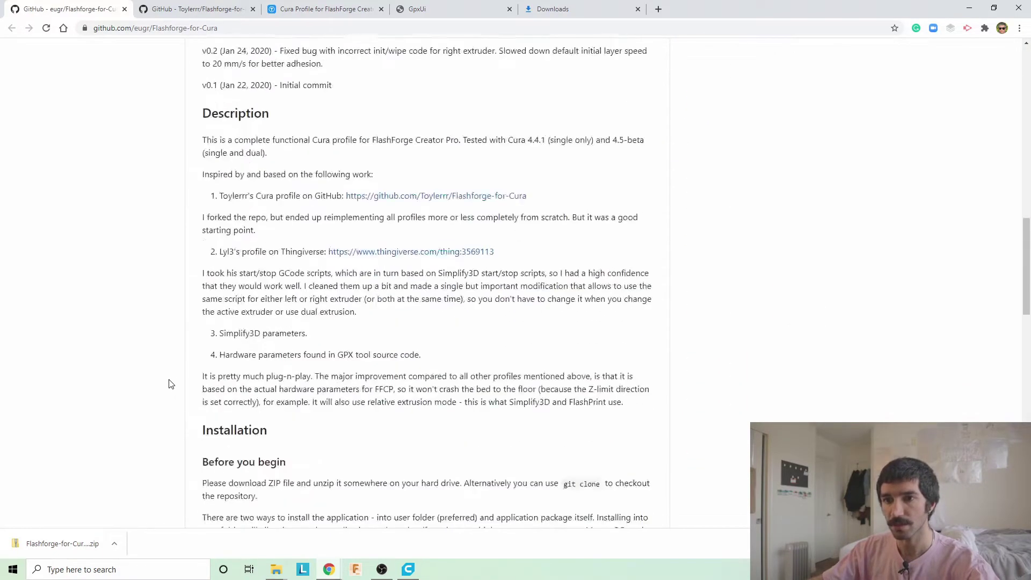
{"action": "scroll", "coordinate": [172, 382], "scroll_direction": "down", "scroll_amount": 2}
{"action": "scroll", "coordinate": [312, 416], "scroll_direction": "up", "scroll_amount": 19}
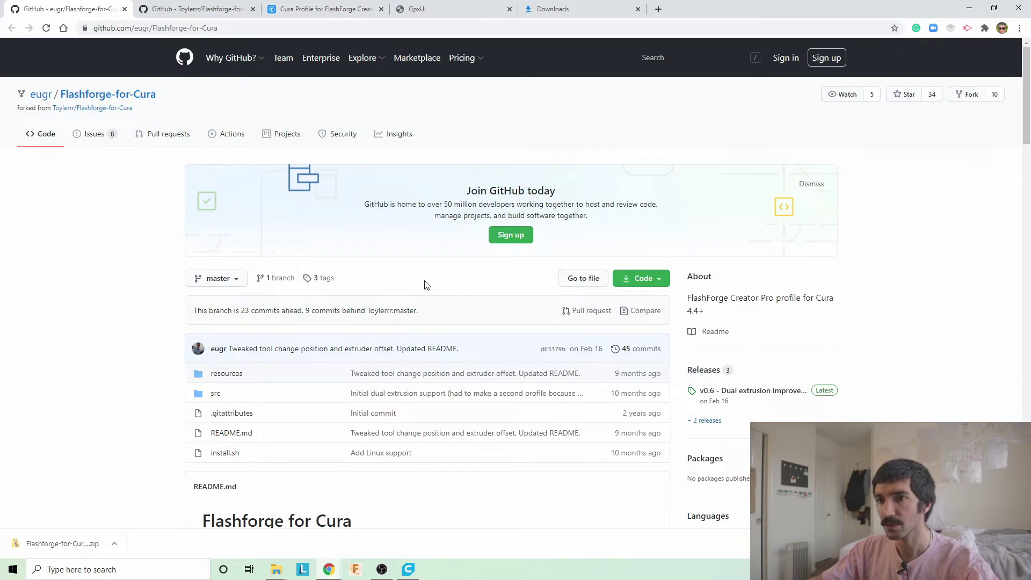
{"action": "left_click", "coordinate": [651, 285]}
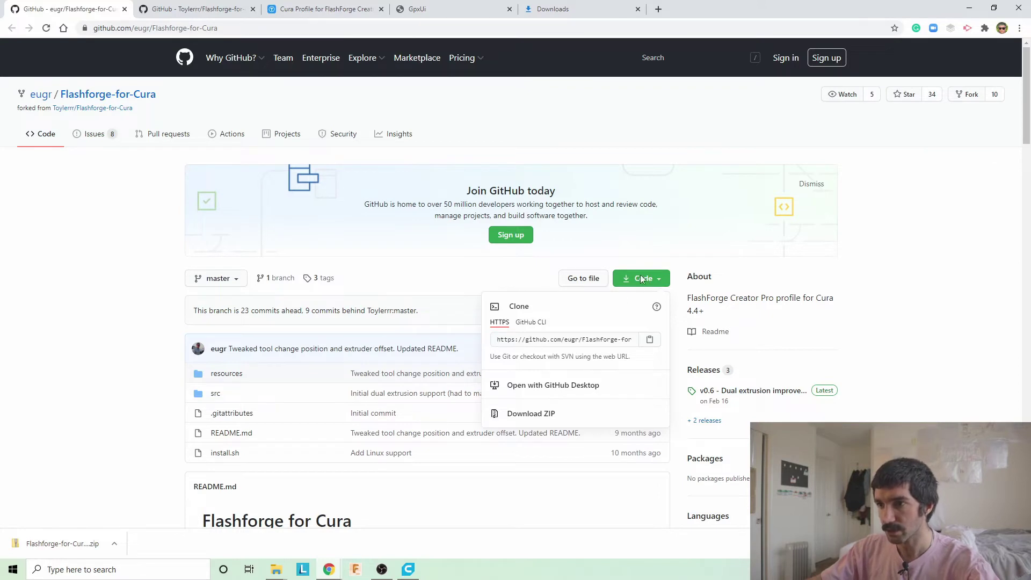
{"action": "left_click", "coordinate": [546, 414]}
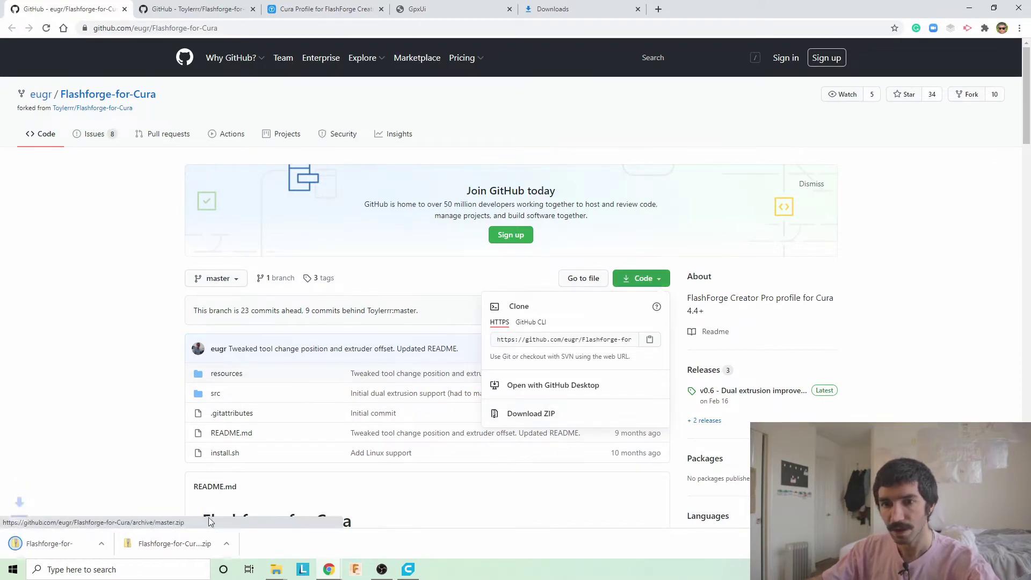
Step: Find the downloaded Flashforge-for-Cura ZIP and extract it in place on the desktop
{"action": "left_click", "coordinate": [113, 543]}
{"action": "left_click", "coordinate": [134, 508]}
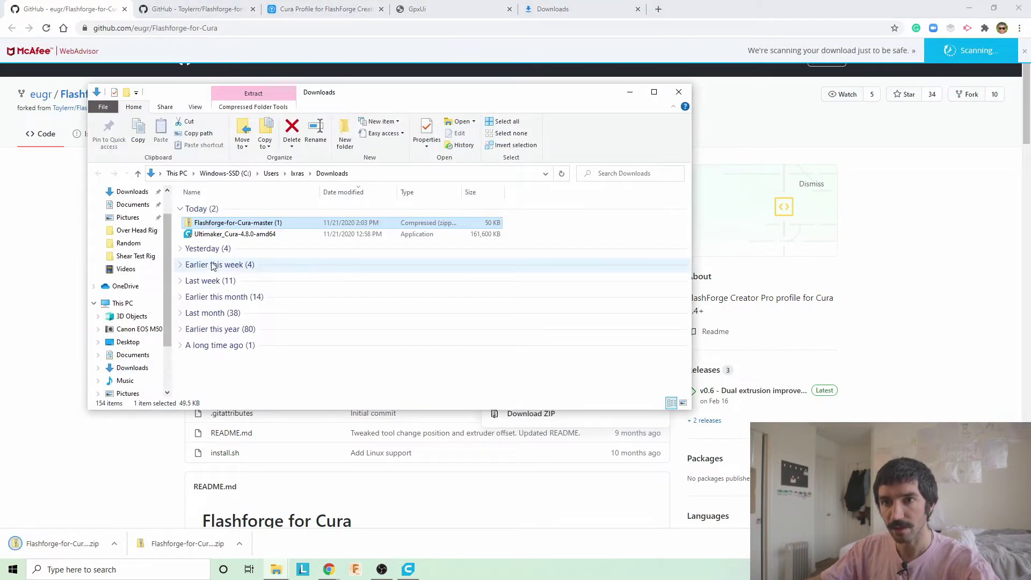
{"action": "key", "text": "super+d"}
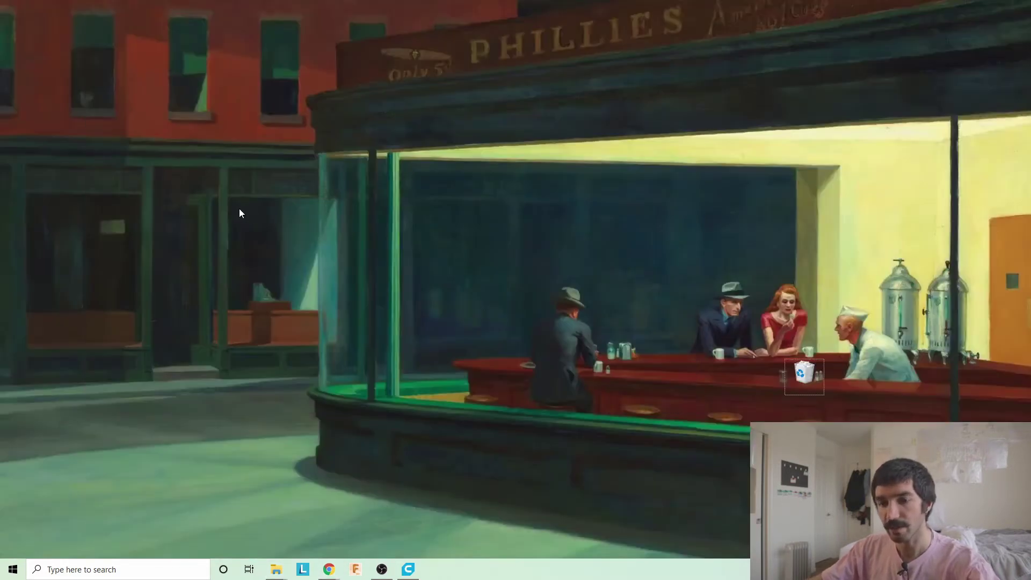
{"action": "right_click", "coordinate": [15, 34]}
{"action": "mouse_move", "coordinate": [60, 84]}
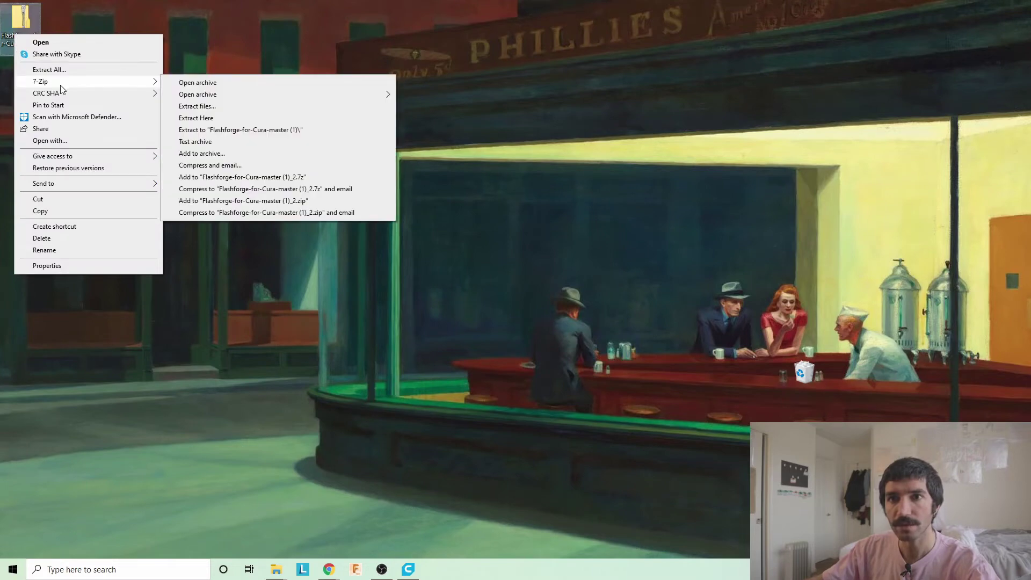
{"action": "left_click", "coordinate": [217, 117]}
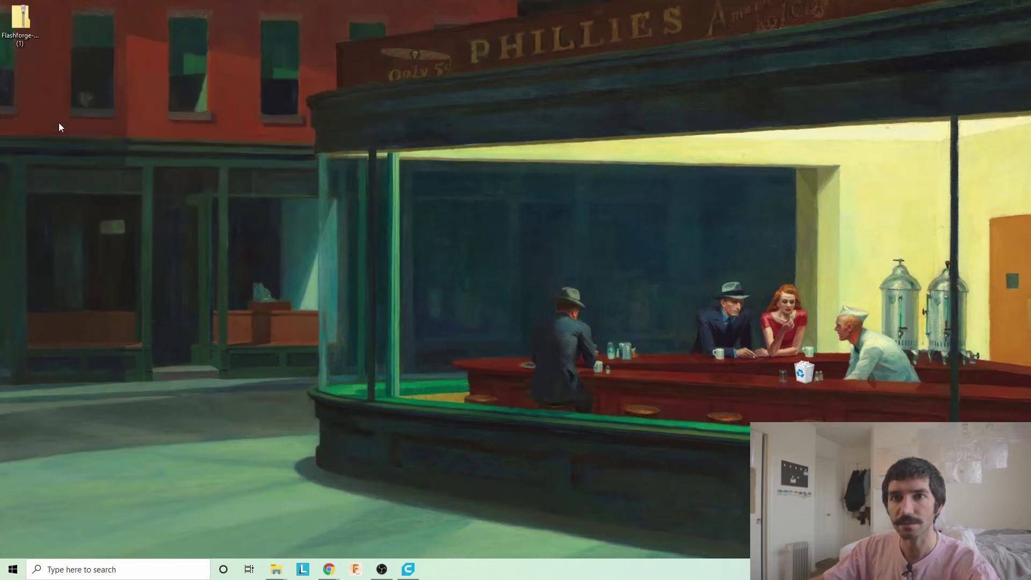
Step: Browse Flashforge-for-Cura-master > resources > definitions and select creator_pro.def
{"action": "double_click", "coordinate": [32, 81]}
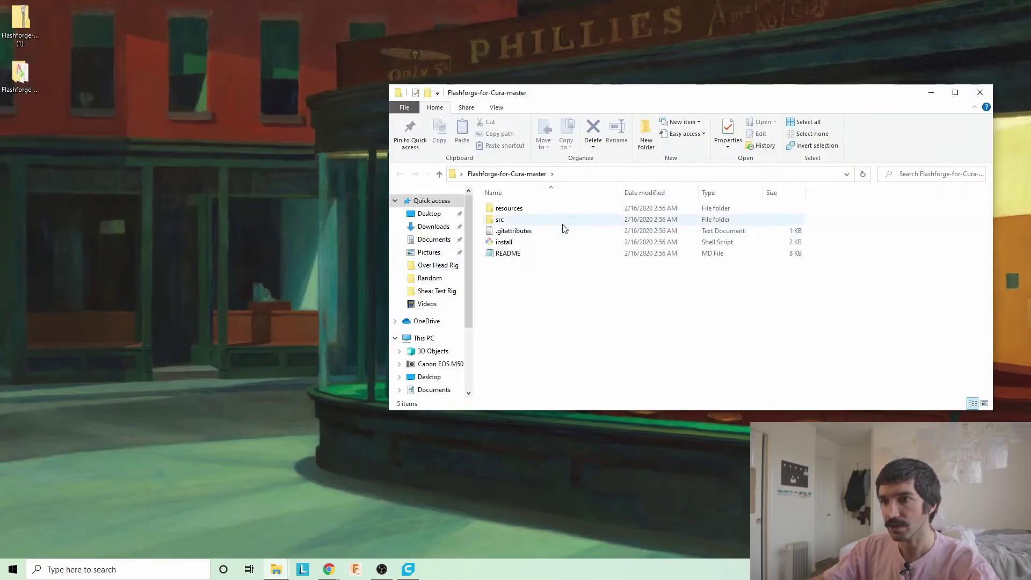
{"action": "double_click", "coordinate": [510, 210]}
{"action": "left_click_drag", "start_coordinate": [615, 100], "coordinate": [616, 42]}
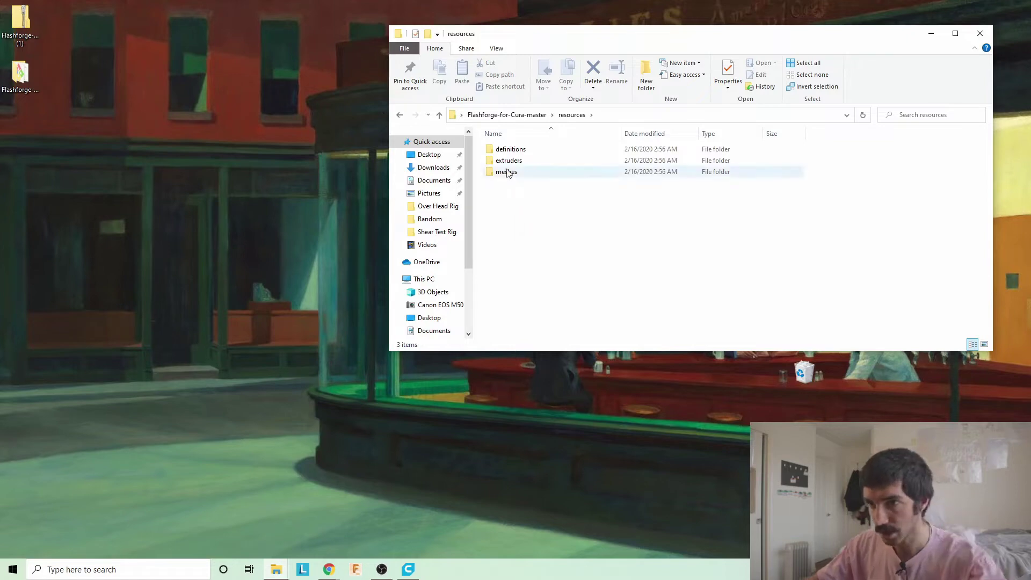
{"action": "double_click", "coordinate": [514, 150]}
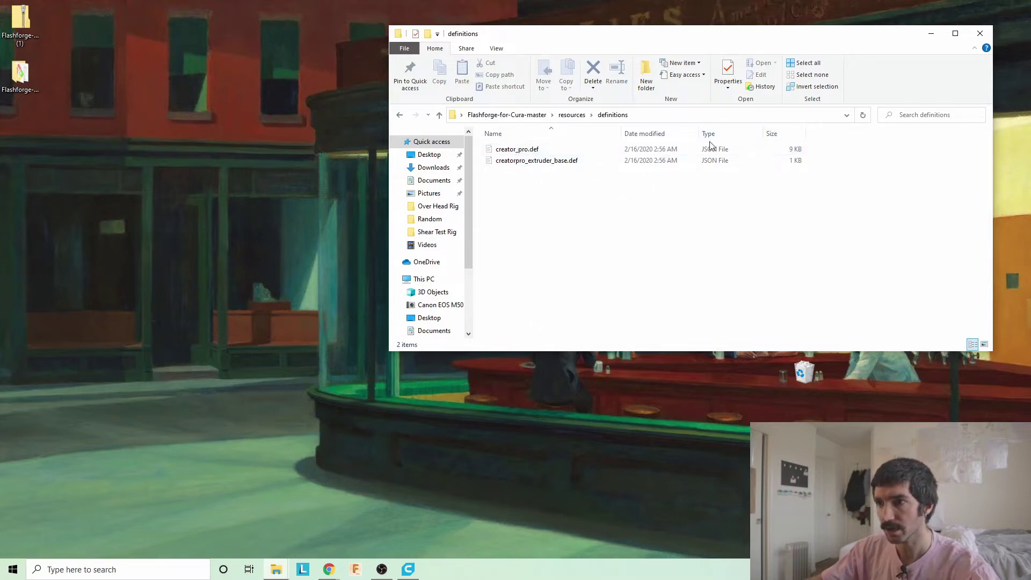
{"action": "left_click", "coordinate": [527, 152]}
{"action": "double_click", "coordinate": [527, 151]}
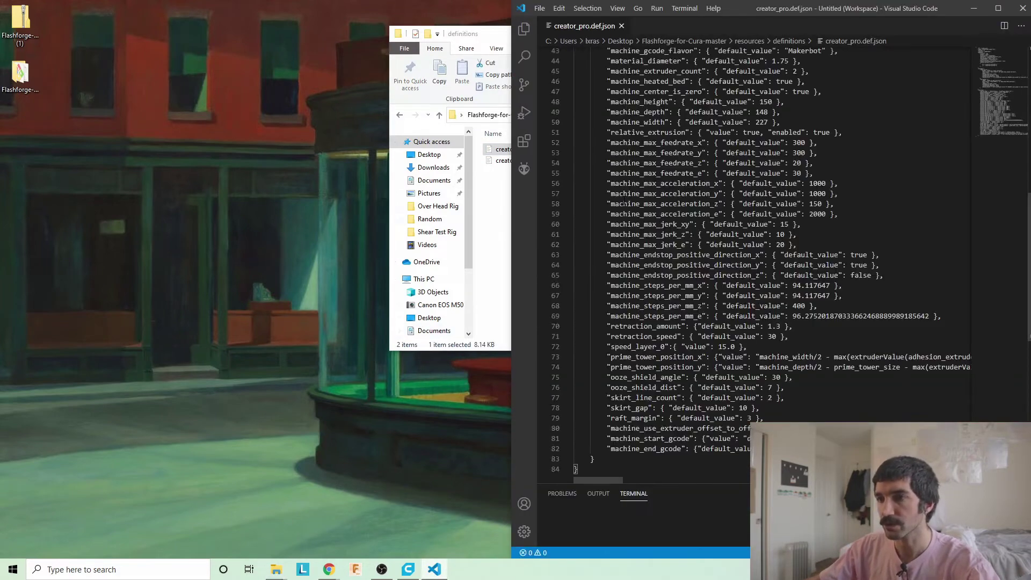
{"action": "scroll", "coordinate": [682, 198], "scroll_direction": "up", "scroll_amount": 15}
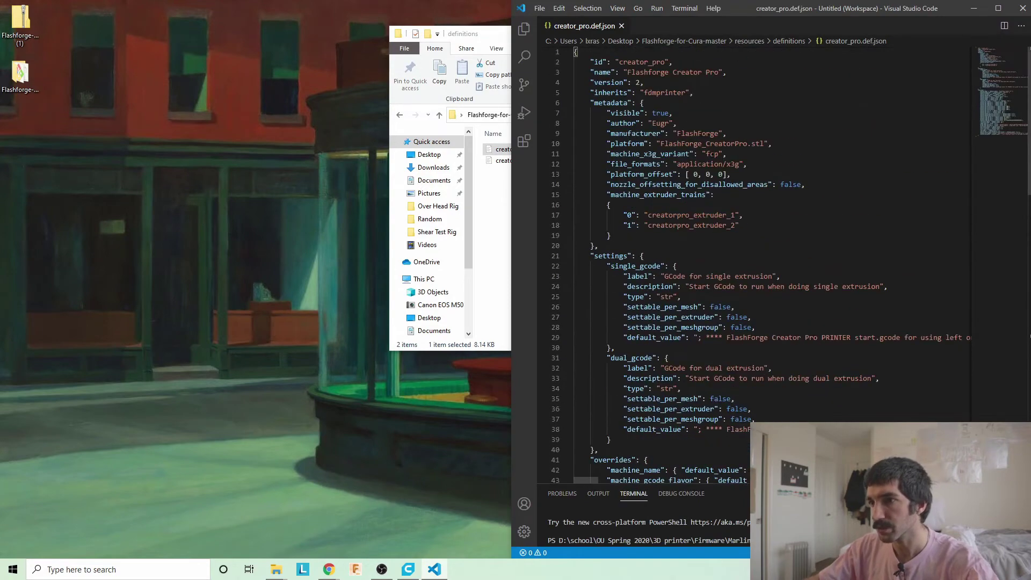
{"action": "scroll", "coordinate": [698, 188], "scroll_direction": "down", "scroll_amount": 9}
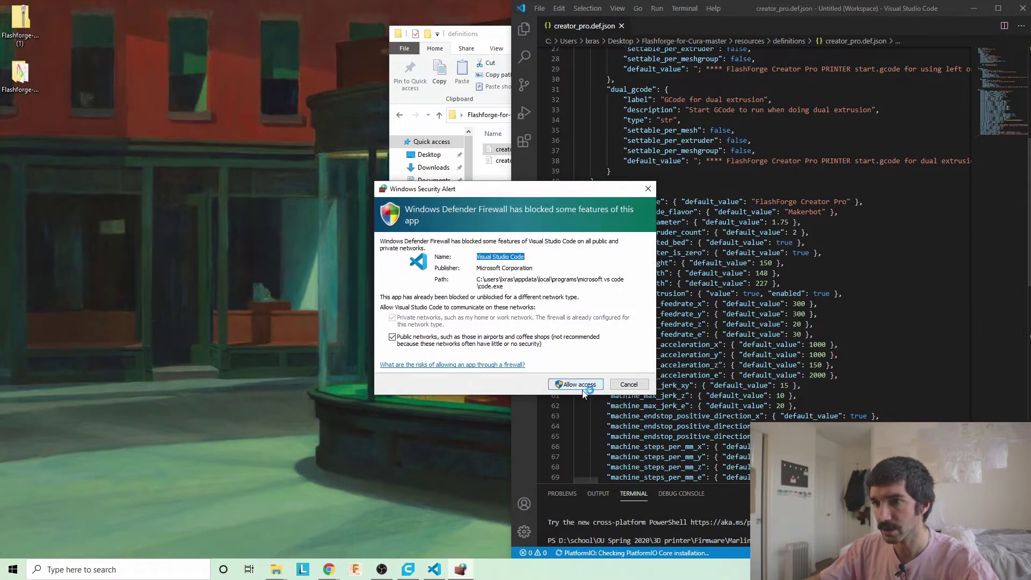
{"action": "left_click", "coordinate": [581, 385]}
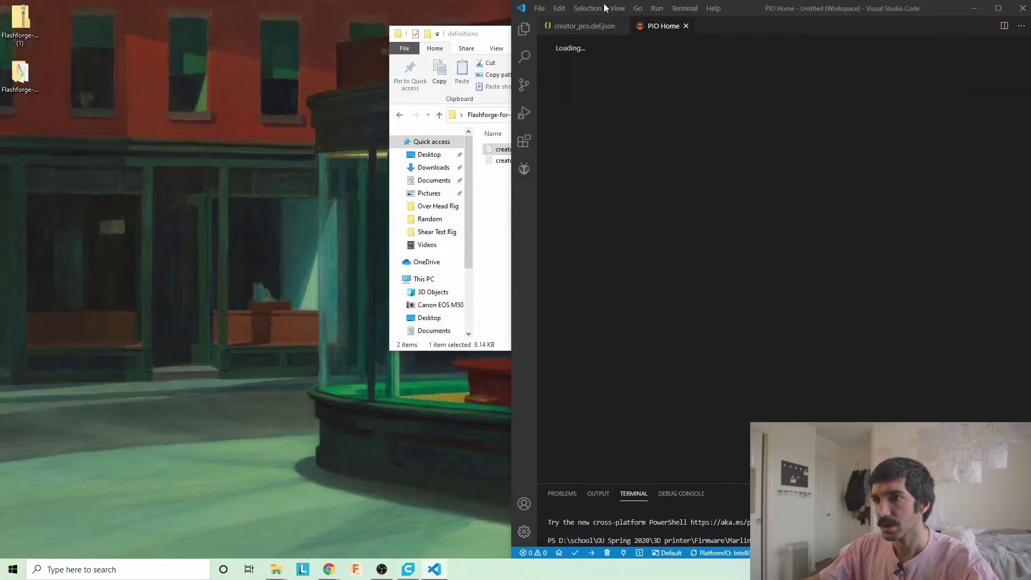
{"action": "left_click", "coordinate": [591, 26]}
{"action": "scroll", "coordinate": [698, 242], "scroll_direction": "down", "scroll_amount": 5}
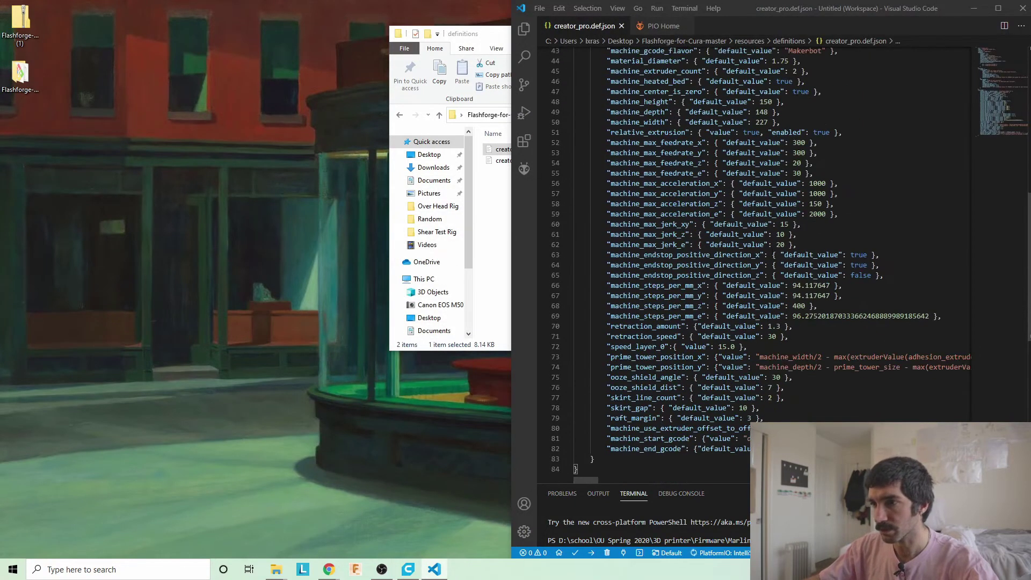
{"action": "scroll", "coordinate": [678, 216], "scroll_direction": "up", "scroll_amount": 2}
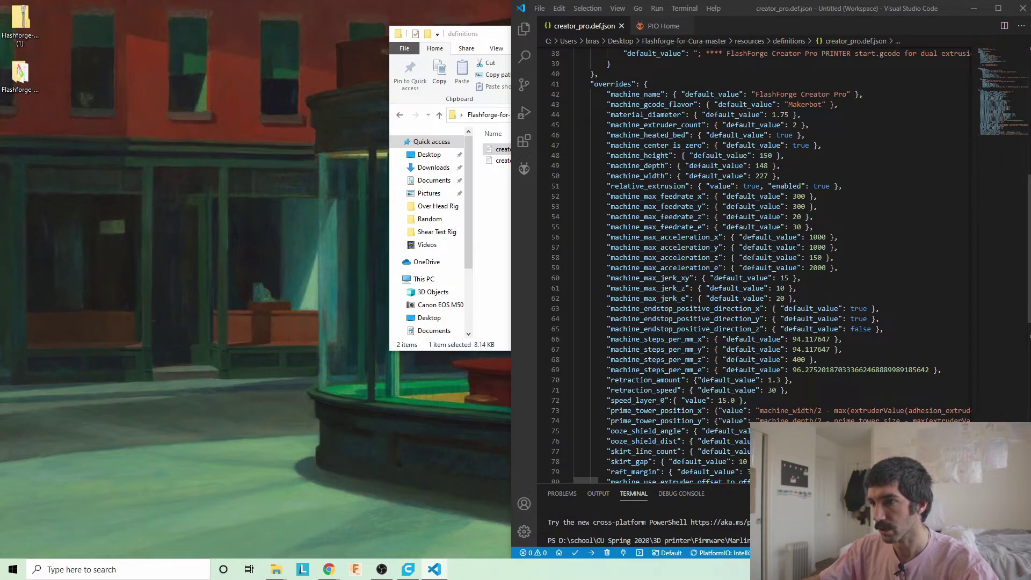
{"action": "scroll", "coordinate": [698, 241], "scroll_direction": "down", "scroll_amount": 3}
{"action": "scroll", "coordinate": [698, 241], "scroll_direction": "up", "scroll_amount": 6}
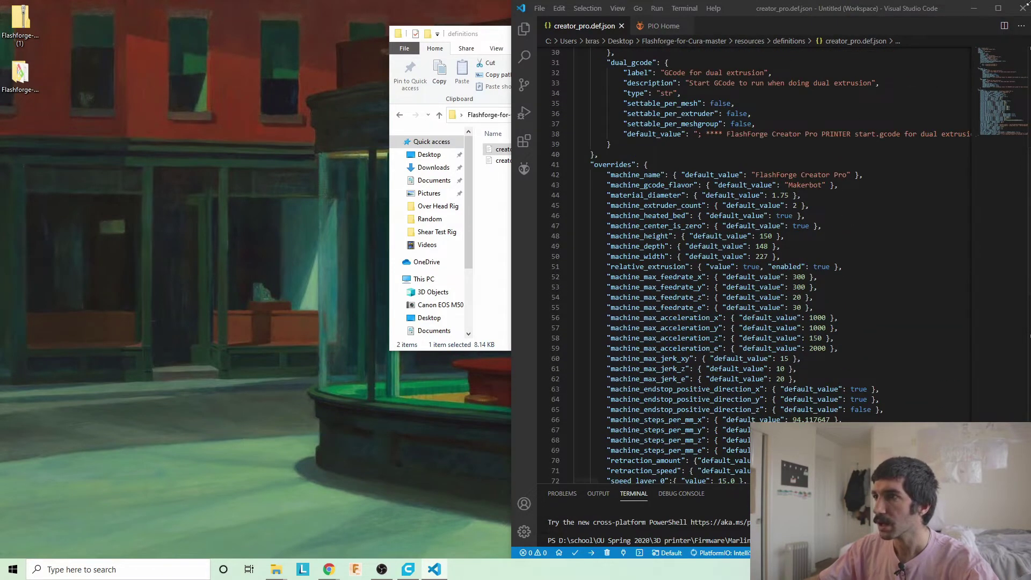
{"action": "left_click", "coordinate": [1022, 8]}
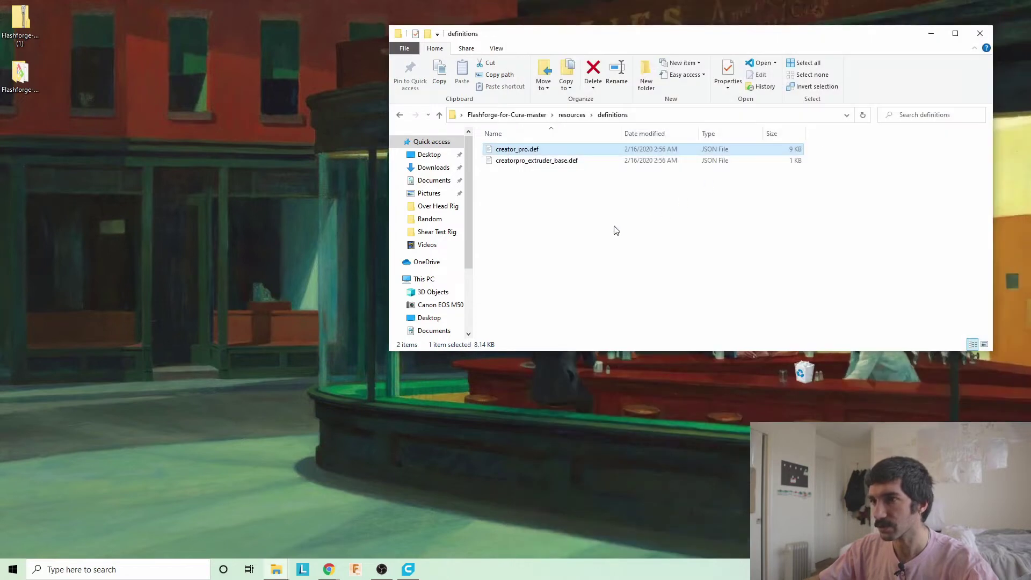
Step: Return the Flashforge window to its resources folder and open a second Explorer window on drive C:
{"action": "left_click", "coordinate": [598, 231]}
{"action": "left_click", "coordinate": [572, 115]}
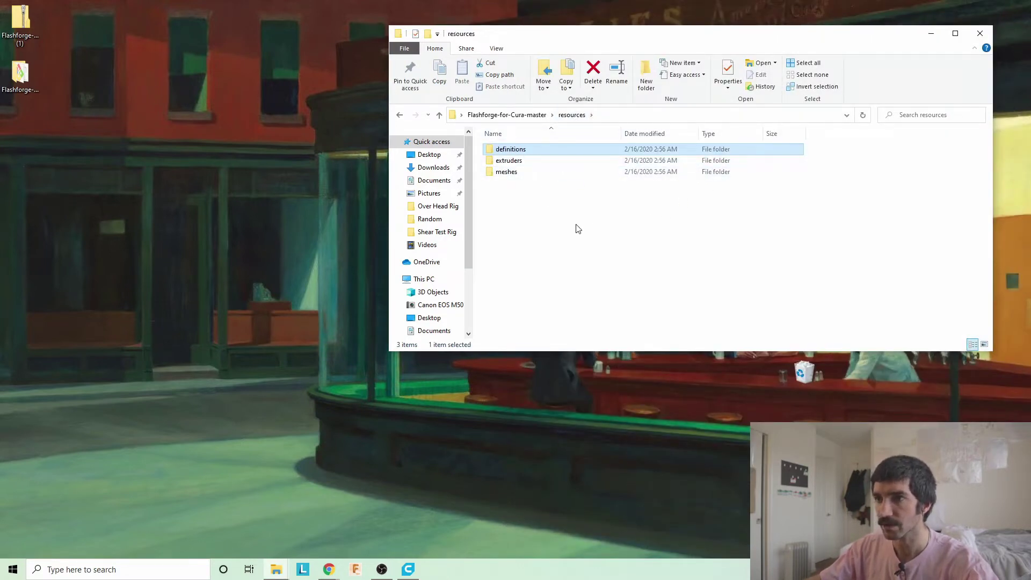
{"action": "left_click_drag", "start_coordinate": [553, 28], "coordinate": [591, 19]}
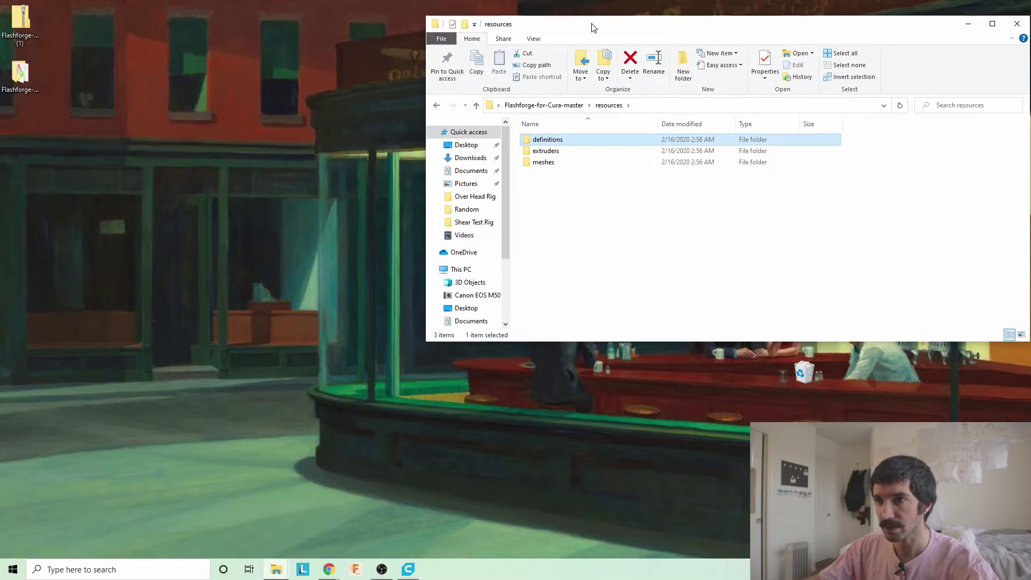
{"action": "right_click", "coordinate": [276, 569]}
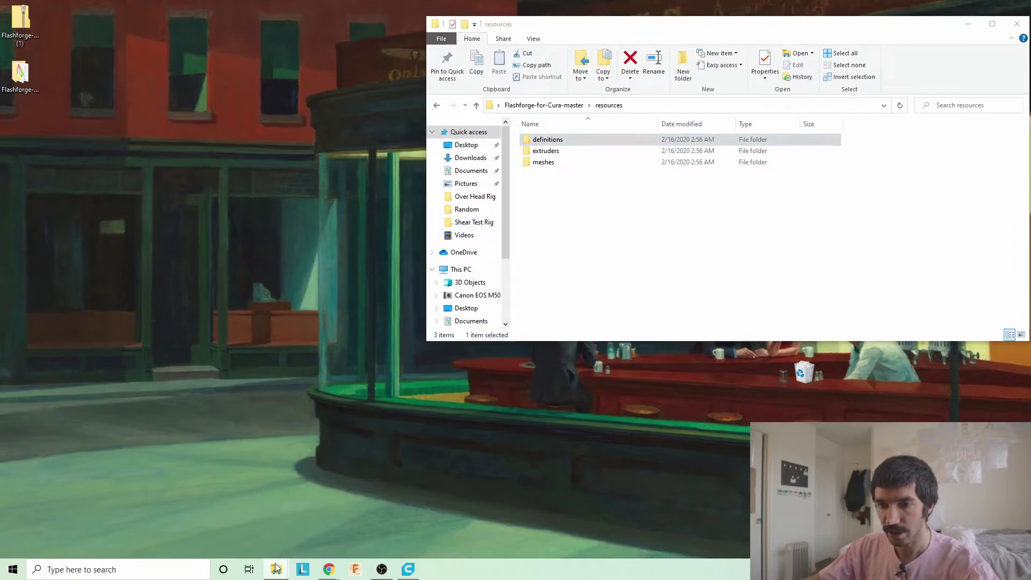
{"action": "left_click", "coordinate": [267, 515]}
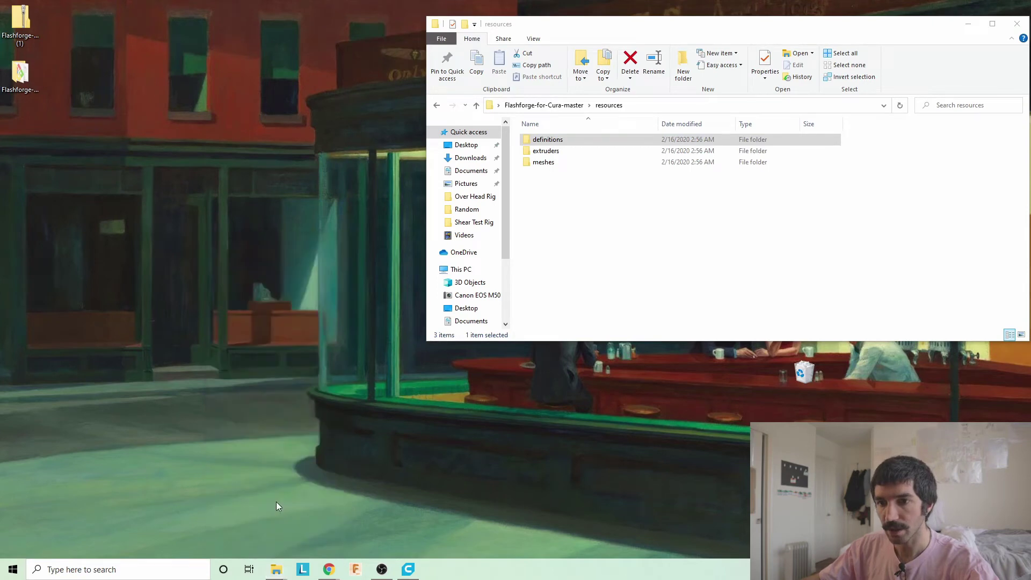
{"action": "scroll", "coordinate": [63, 293], "scroll_direction": "down", "scroll_amount": 3}
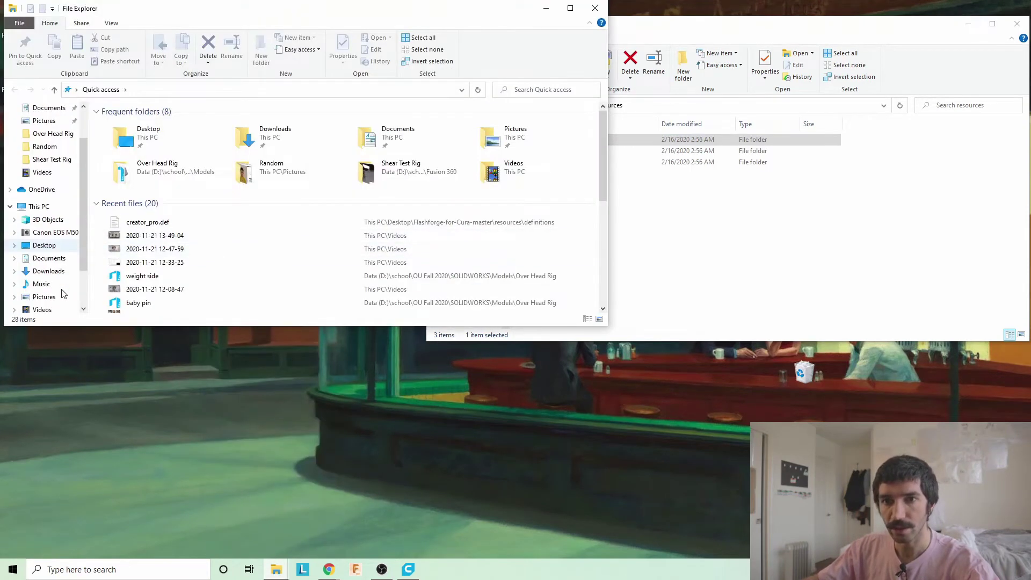
{"action": "left_click", "coordinate": [53, 283]}
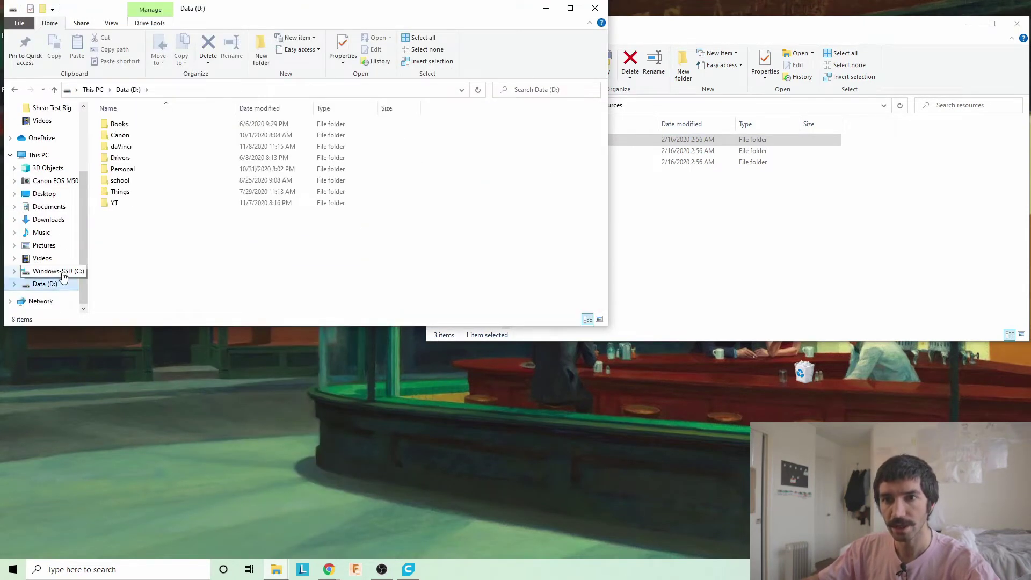
{"action": "left_click", "coordinate": [54, 271]}
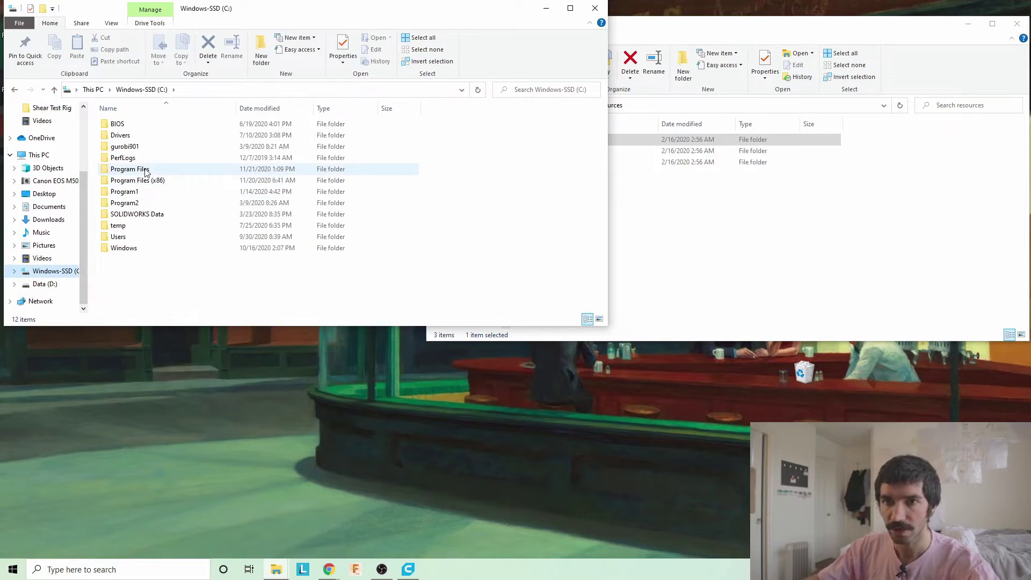
Step: Browse to C:\Program Files\Ultimaker Cura 4.8.0\resources and snap both windows side by side
{"action": "double_click", "coordinate": [141, 169]}
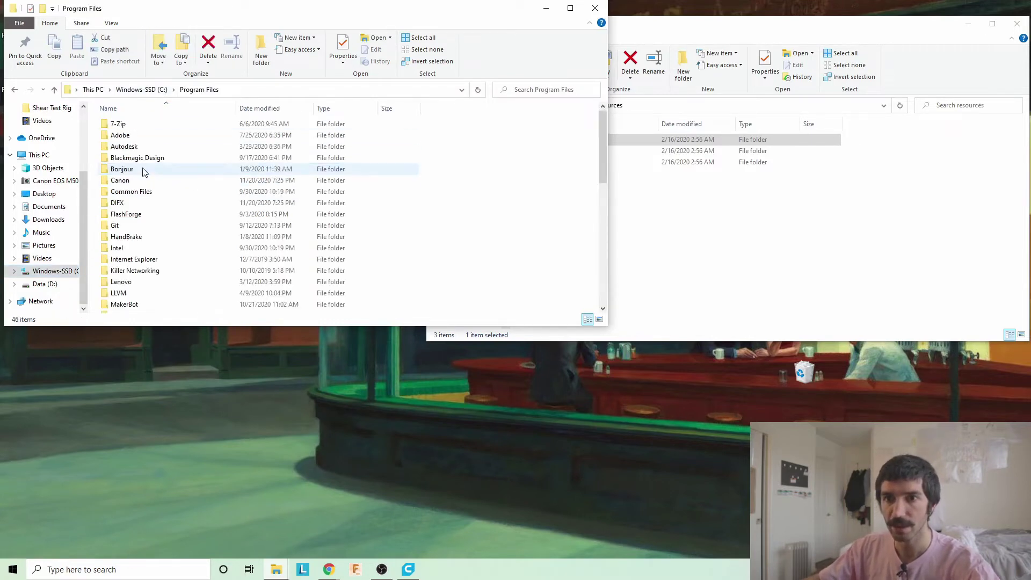
{"action": "scroll", "coordinate": [141, 211], "scroll_direction": "down", "scroll_amount": 2}
{"action": "scroll", "coordinate": [141, 210], "scroll_direction": "down", "scroll_amount": 3}
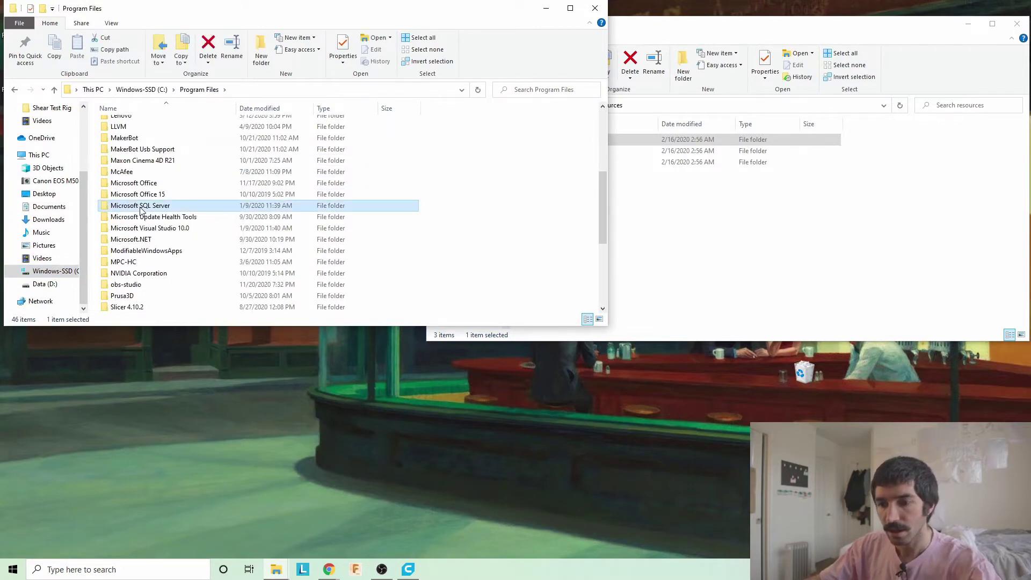
{"action": "scroll", "coordinate": [142, 206], "scroll_direction": "down", "scroll_amount": 3}
{"action": "left_click", "coordinate": [138, 196]}
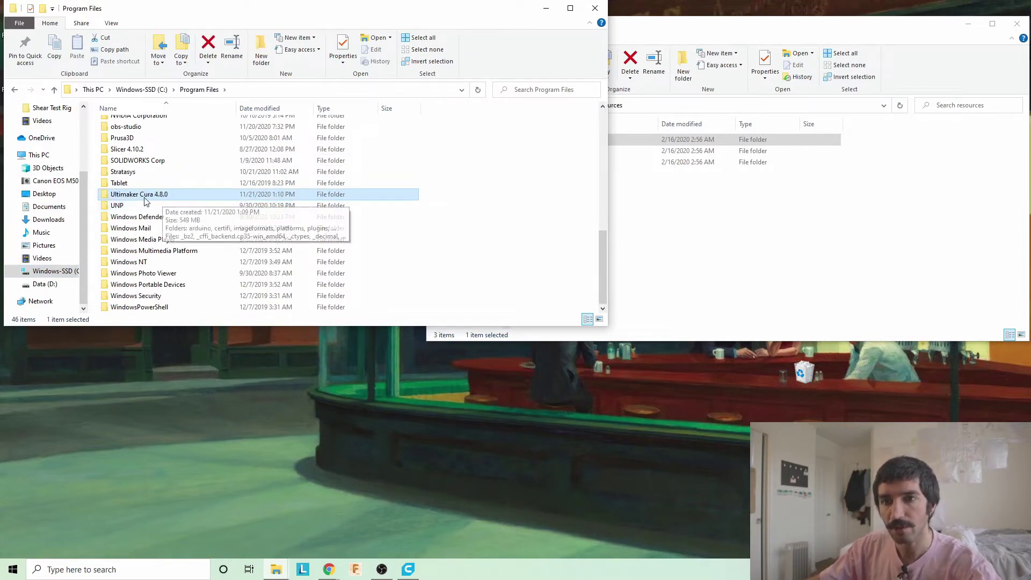
{"action": "double_click", "coordinate": [154, 195]}
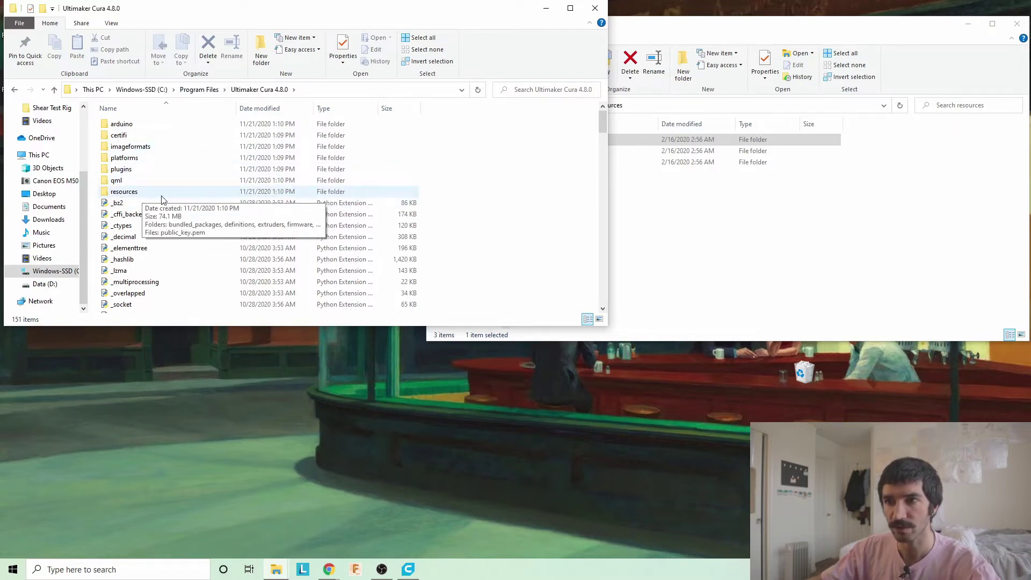
{"action": "double_click", "coordinate": [132, 194]}
{"action": "key", "text": "super+Left"}
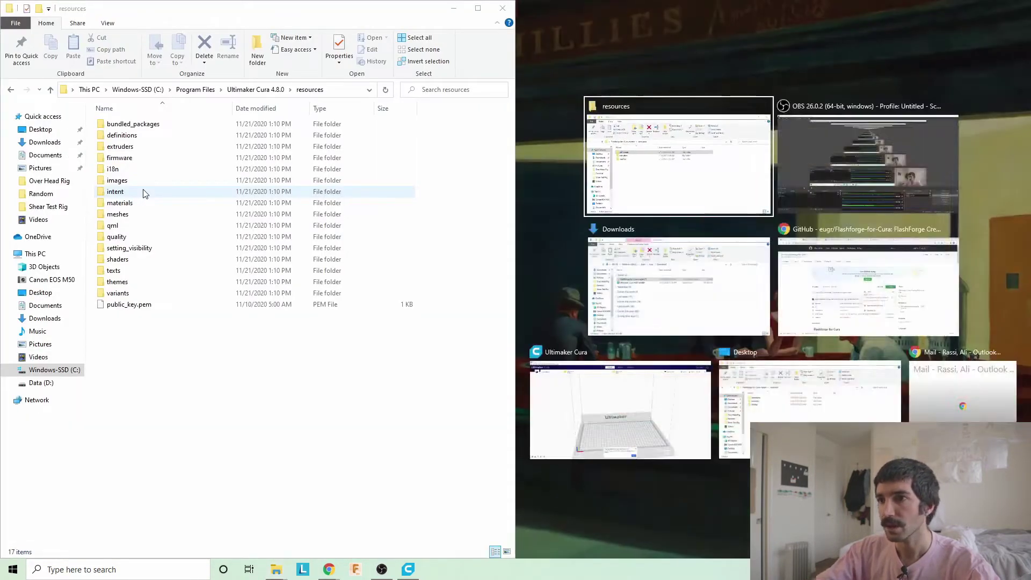
{"action": "key", "text": "Return"}
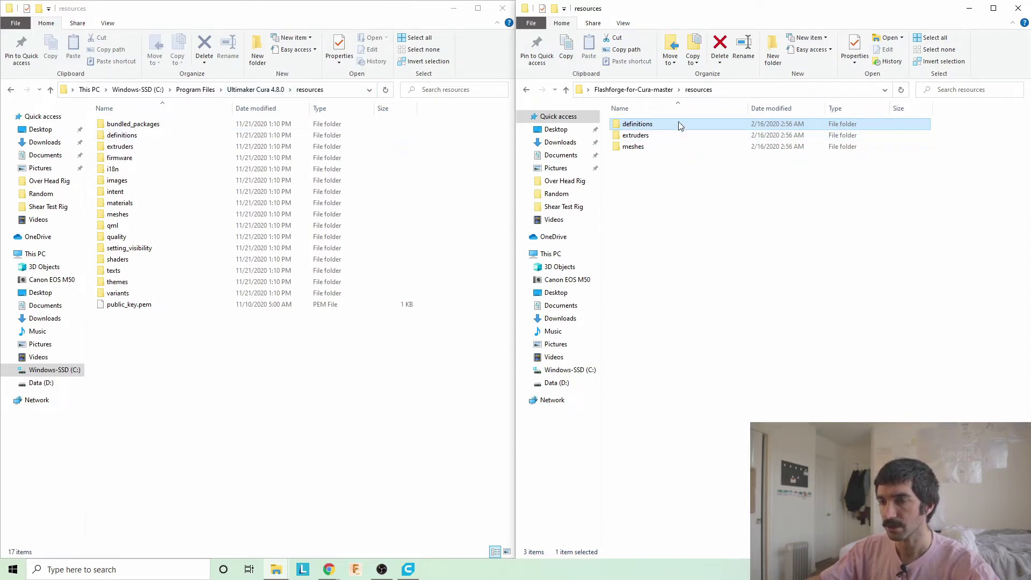
Step: Copy creator_pro.def and creatorpro_extruder_base.def into Cura's resources\definitions folder
{"action": "double_click", "coordinate": [646, 126]}
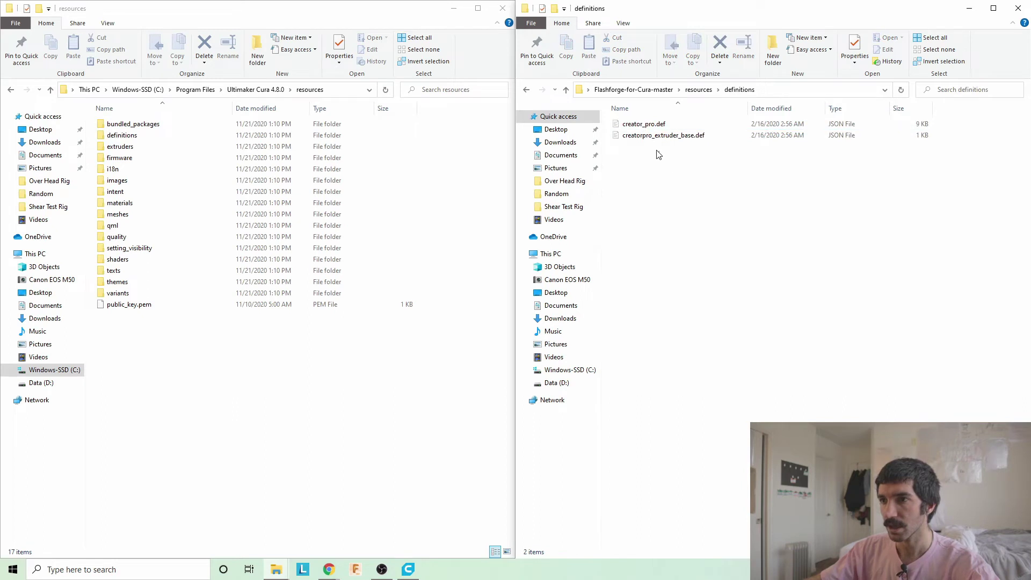
{"action": "left_click_drag", "start_coordinate": [658, 155], "coordinate": [635, 118]}
{"action": "right_click", "coordinate": [636, 125]}
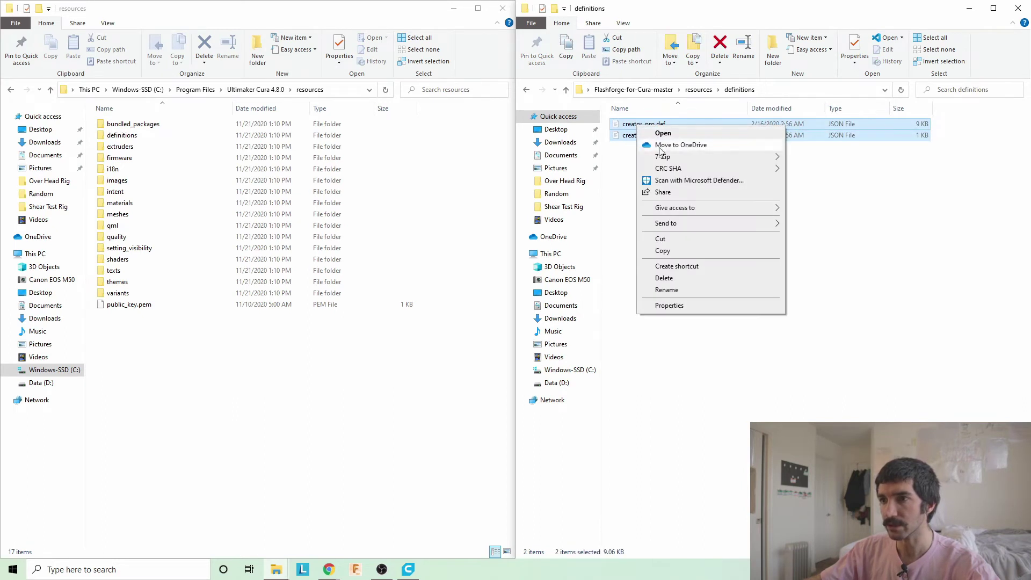
{"action": "left_click", "coordinate": [677, 250]}
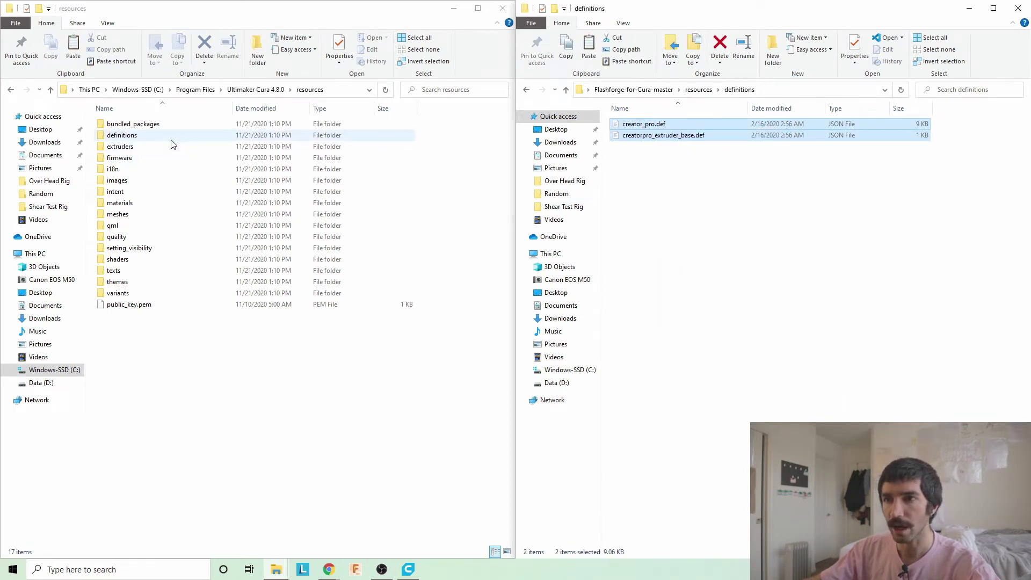
{"action": "double_click", "coordinate": [122, 135]}
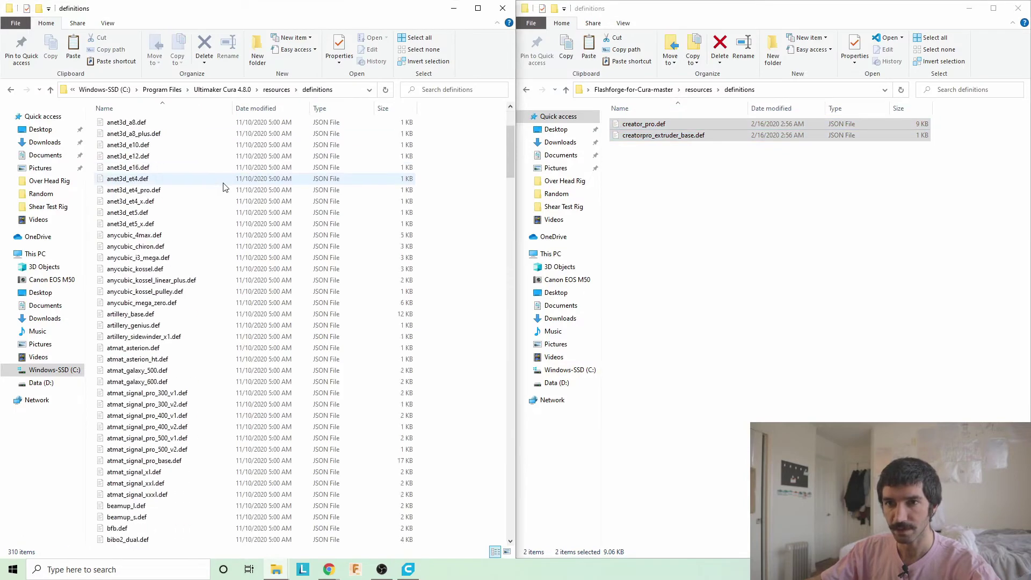
{"action": "right_click", "coordinate": [455, 170]}
{"action": "left_click", "coordinate": [492, 240]}
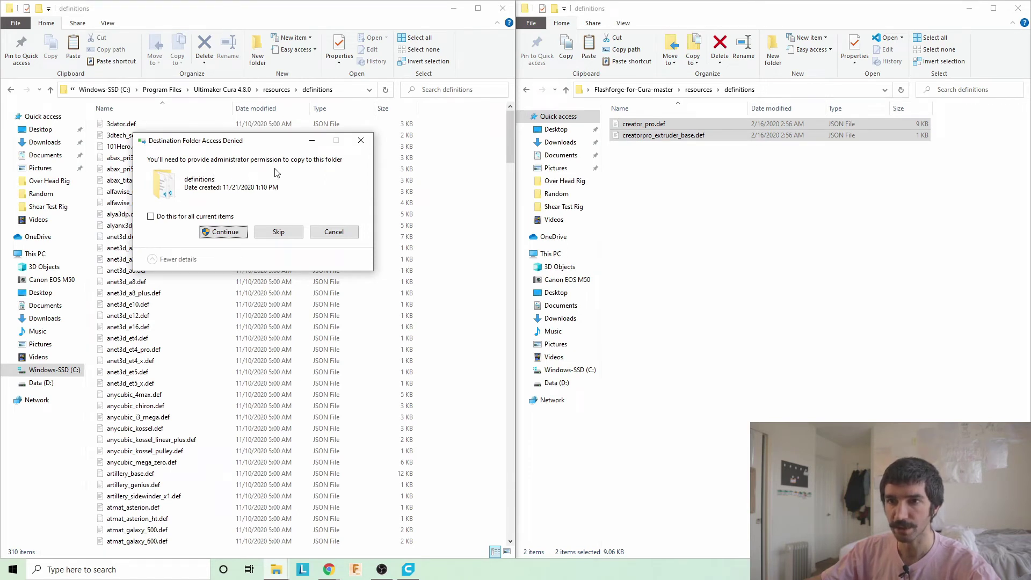
{"action": "left_click_drag", "start_coordinate": [261, 146], "coordinate": [292, 131]}
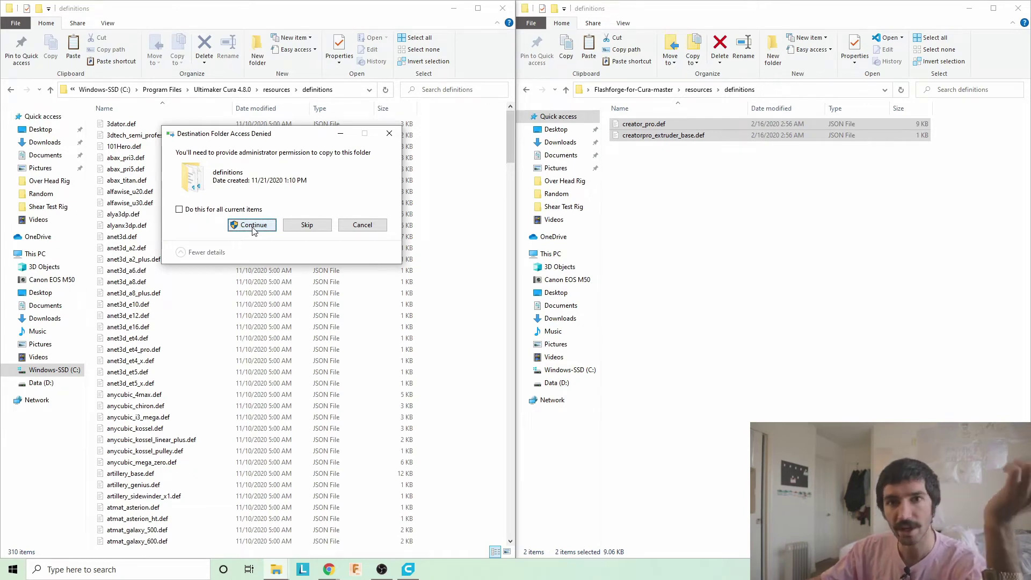
{"action": "left_click", "coordinate": [413, 572]}
Step: Check Cura's configured printer list, then start adding a new printer
{"action": "right_click_drag", "start_coordinate": [494, 393], "coordinate": [531, 399]}
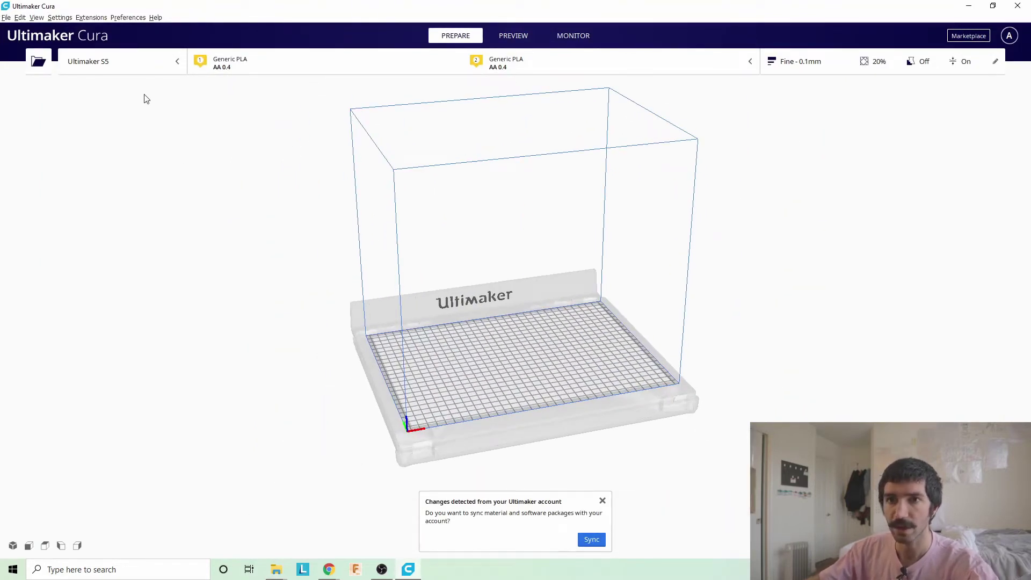
{"action": "left_click", "coordinate": [110, 65]}
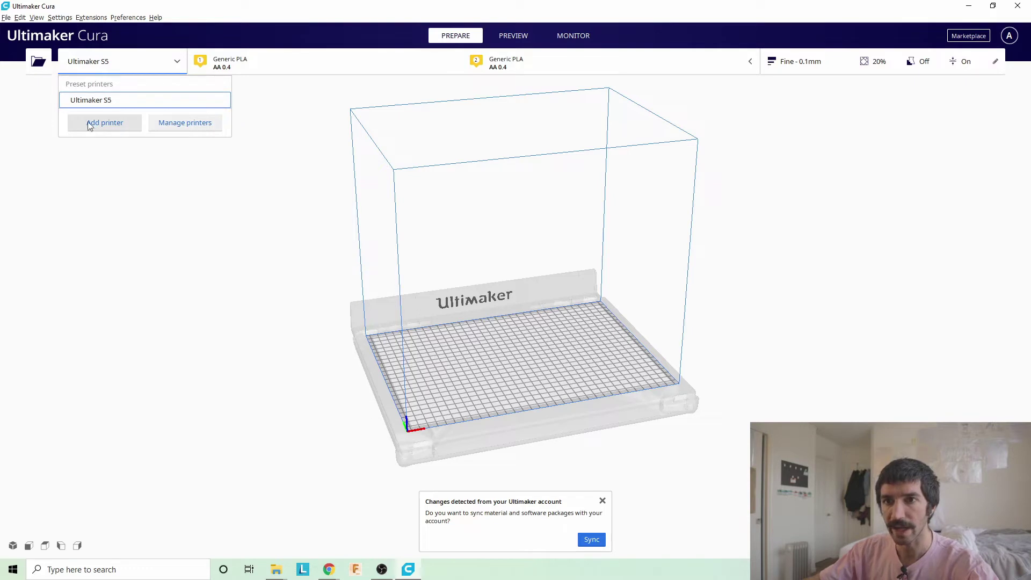
{"action": "left_click", "coordinate": [151, 65]}
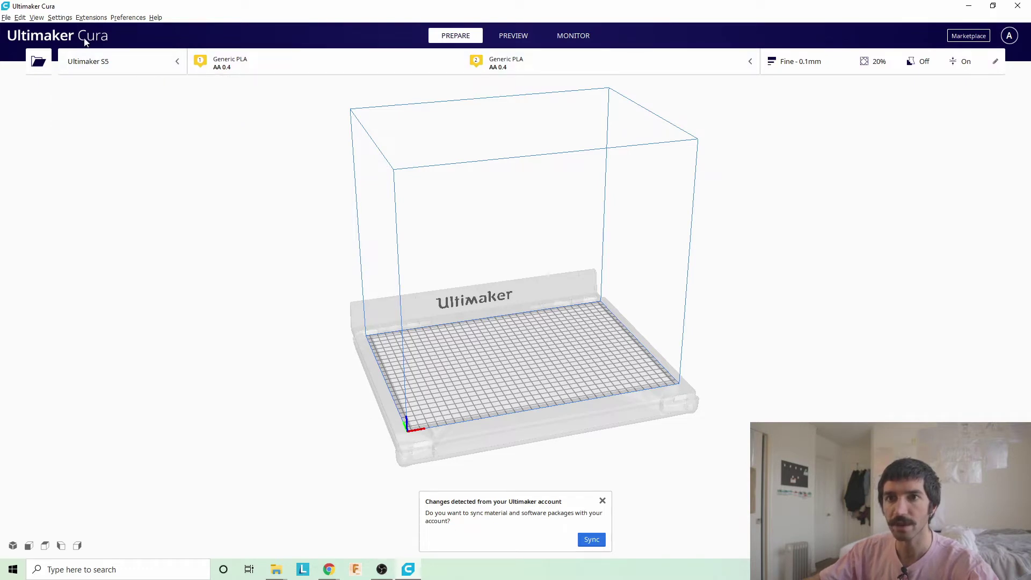
{"action": "left_click", "coordinate": [60, 18]}
{"action": "mouse_move", "coordinate": [70, 28]}
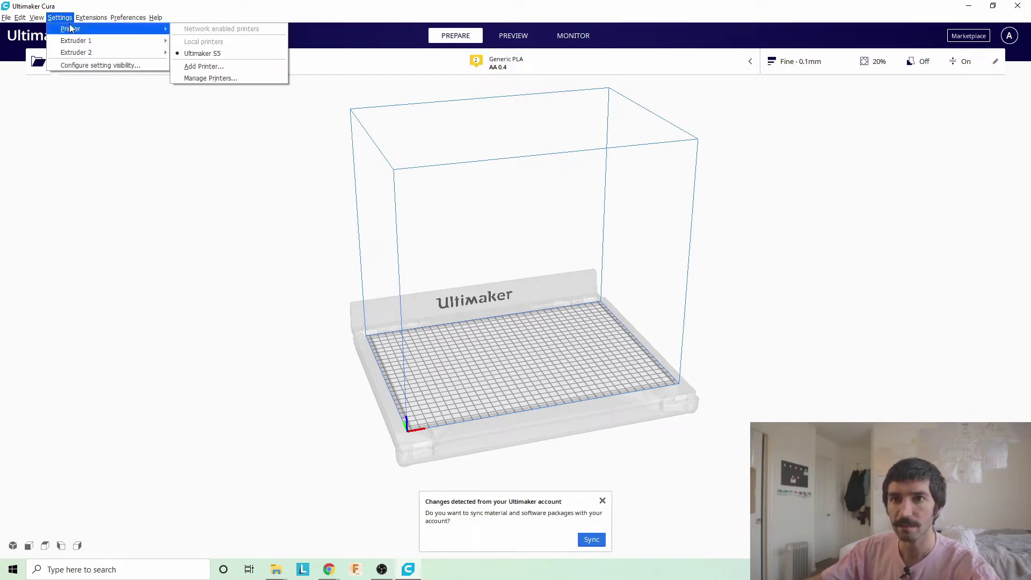
{"action": "left_click", "coordinate": [230, 66]}
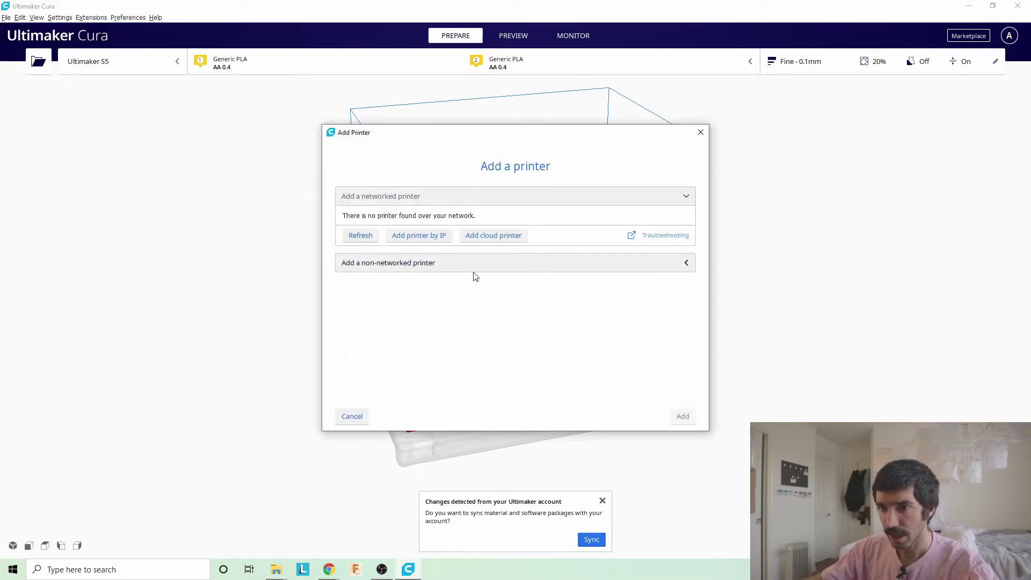
Step: Browse the non-networked manufacturer list for FlashForge, then close the Add Printer dialog
{"action": "left_click", "coordinate": [406, 264]}
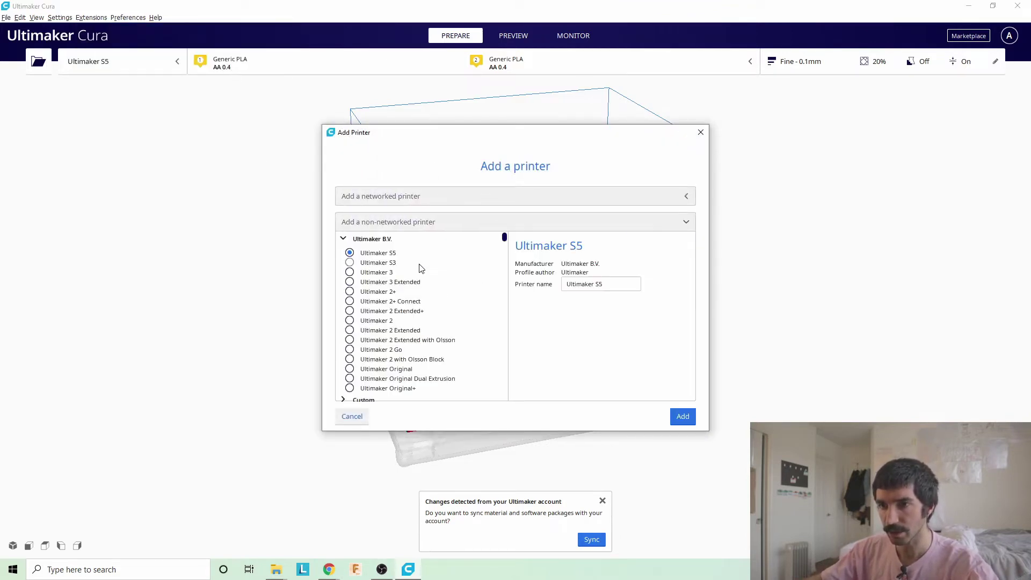
{"action": "scroll", "coordinate": [424, 270], "scroll_direction": "down", "scroll_amount": 3}
{"action": "left_click_drag", "start_coordinate": [505, 244], "coordinate": [500, 305]}
{"action": "scroll", "coordinate": [437, 345], "scroll_direction": "down", "scroll_amount": 5}
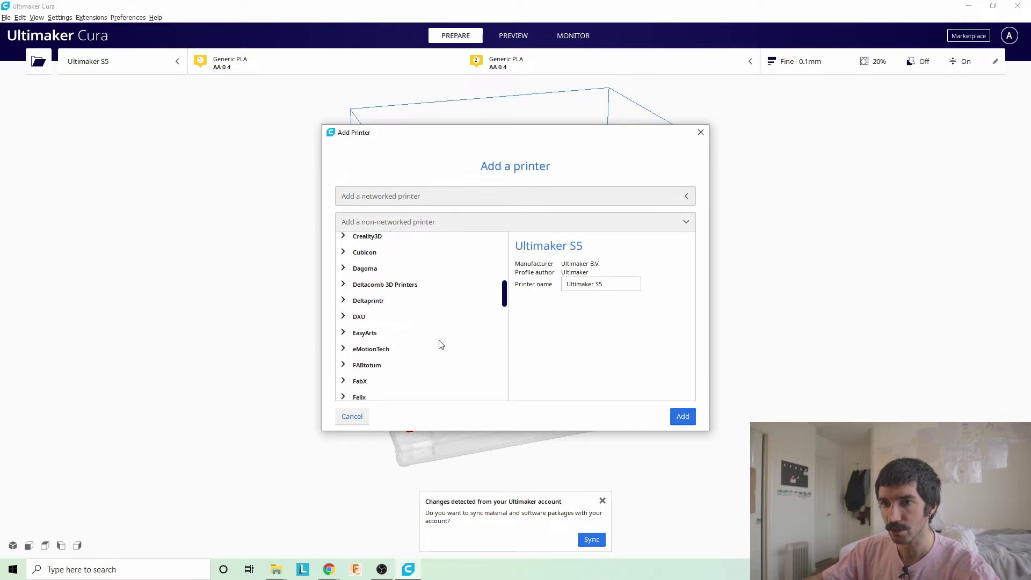
{"action": "scroll", "coordinate": [438, 344], "scroll_direction": "down", "scroll_amount": 10}
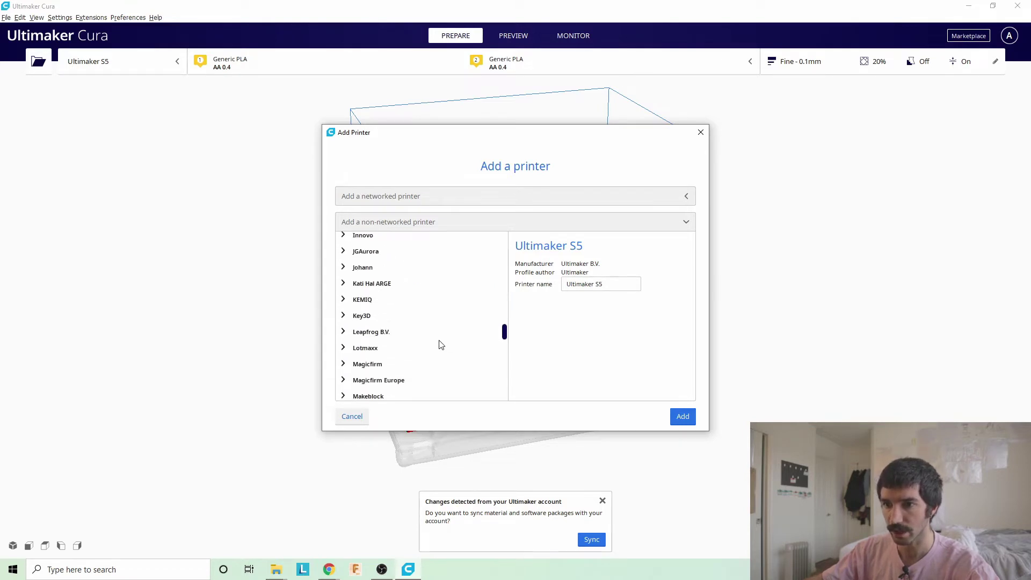
{"action": "scroll", "coordinate": [390, 306], "scroll_direction": "down", "scroll_amount": 10}
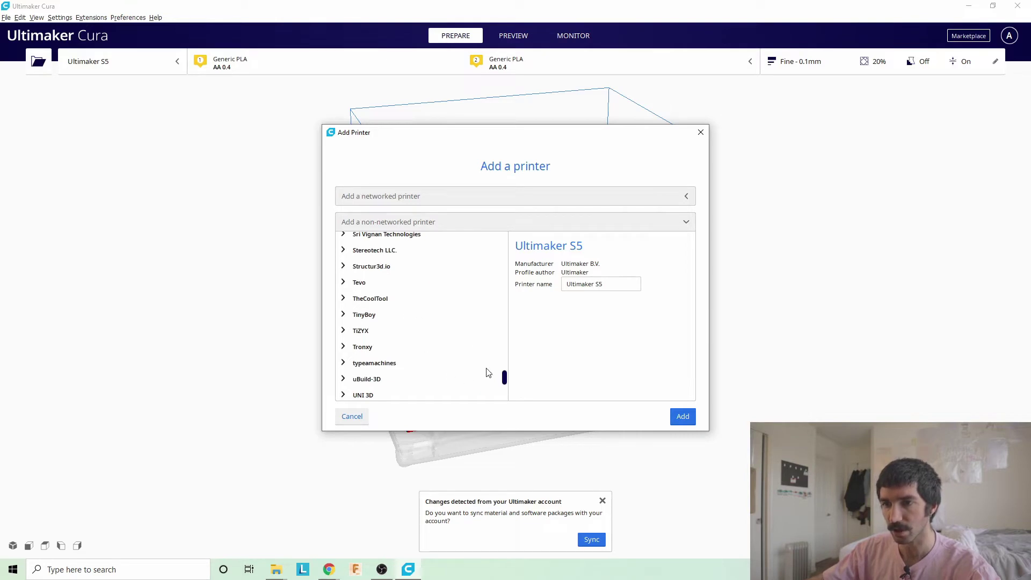
{"action": "left_click_drag", "start_coordinate": [508, 386], "coordinate": [508, 329]}
{"action": "scroll", "coordinate": [375, 349], "scroll_direction": "up", "scroll_amount": 3}
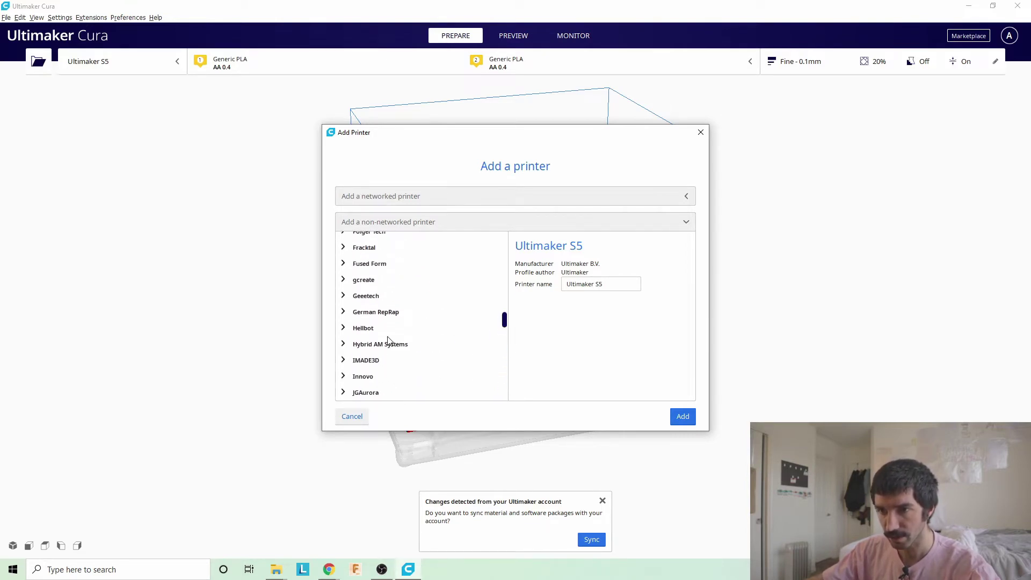
{"action": "scroll", "coordinate": [386, 325], "scroll_direction": "up", "scroll_amount": 3}
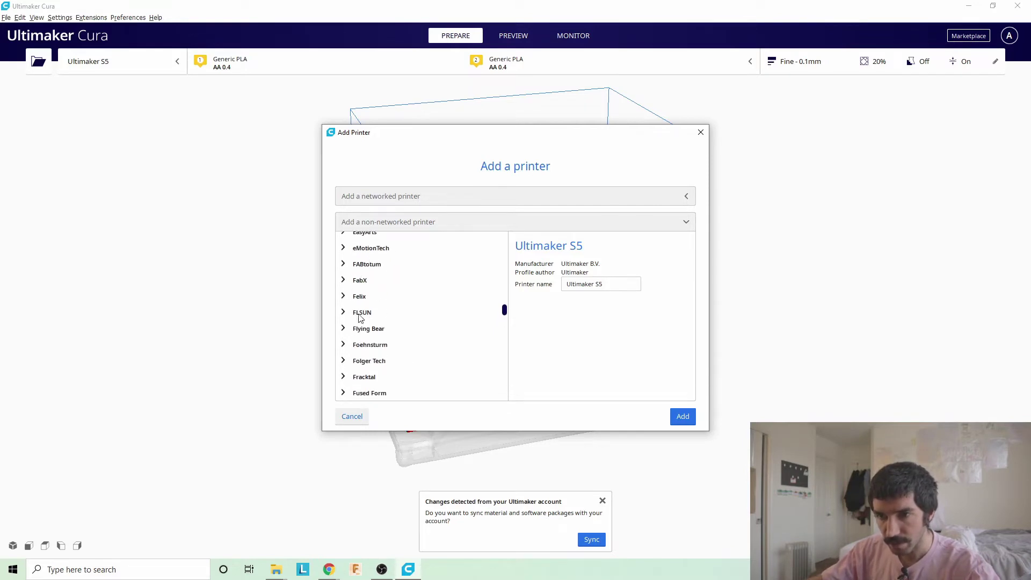
{"action": "scroll", "coordinate": [385, 349], "scroll_direction": "down", "scroll_amount": 3}
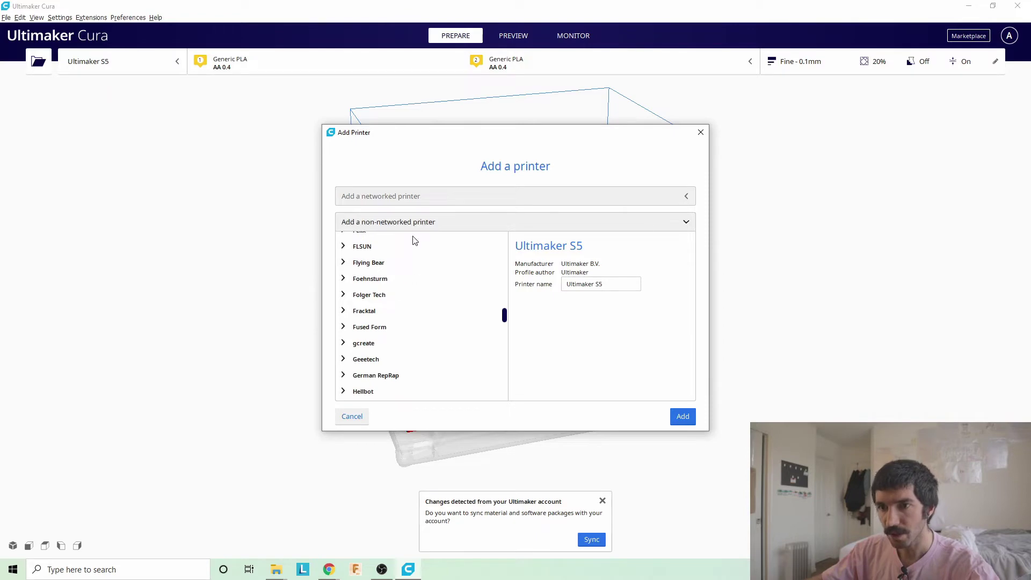
{"action": "left_click", "coordinate": [700, 132]}
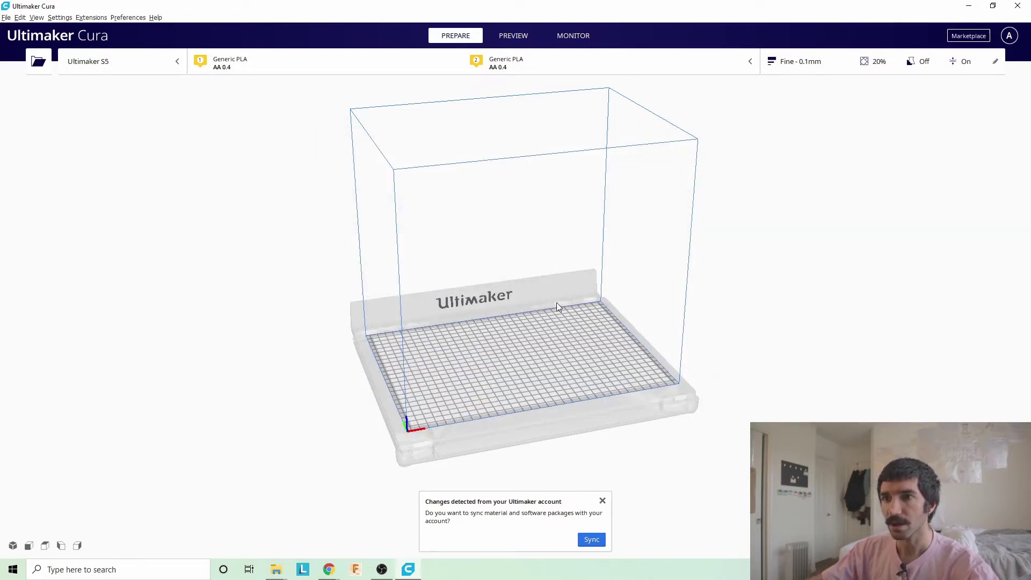
Step: Approve the administrator prompts so both definition files copy into Cura's definitions folder
{"action": "key", "text": "alt+Tab"}
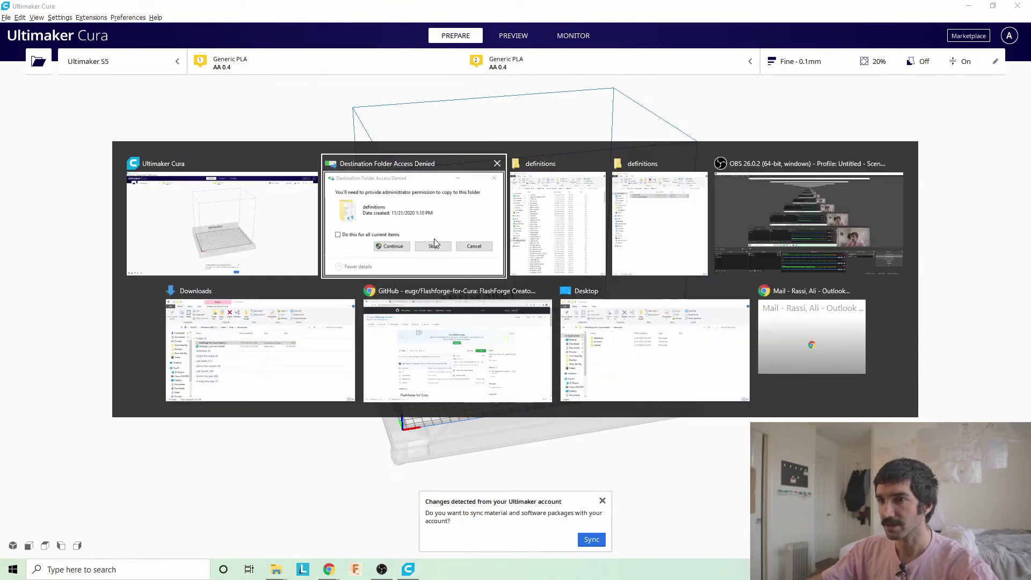
{"action": "left_click", "coordinate": [558, 223]}
{"action": "key", "text": "alt+Tab"}
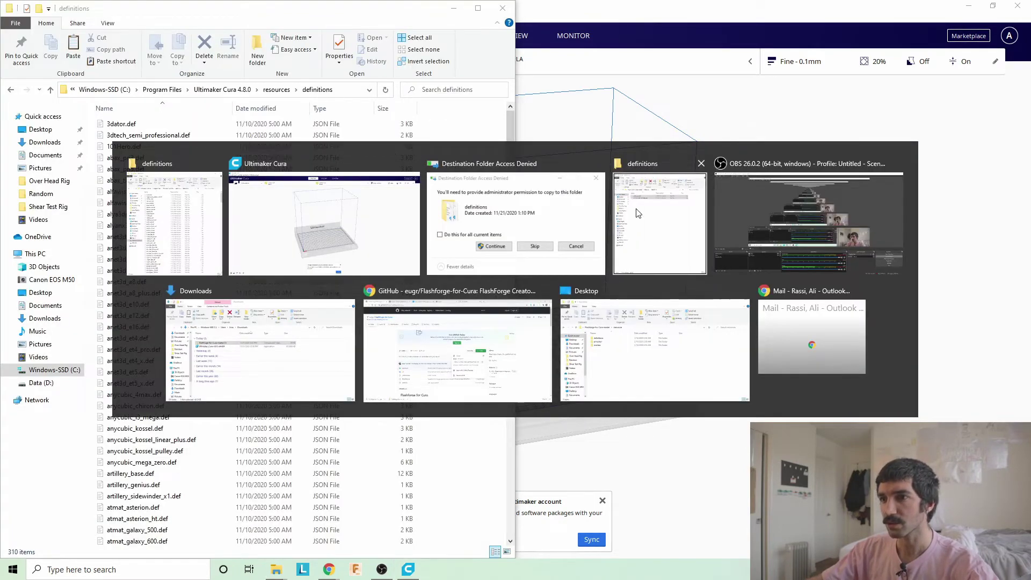
{"action": "left_click", "coordinate": [637, 214]}
{"action": "key", "text": "alt+Tab"}
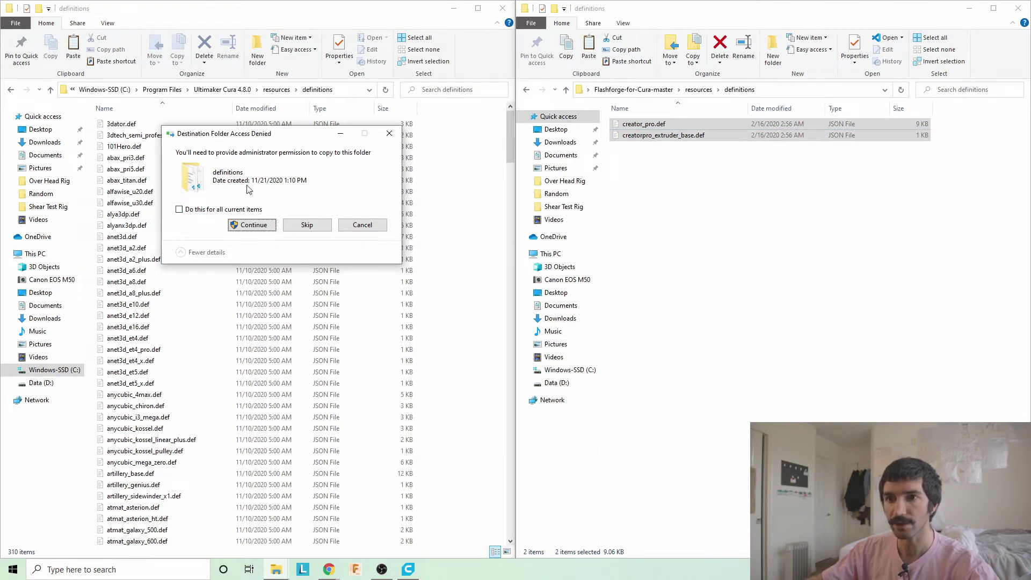
{"action": "mouse_move", "coordinate": [278, 139]}
{"action": "left_mouse_down"}
{"action": "mouse_move", "coordinate": [325, 257]}
{"action": "mouse_move", "coordinate": [269, 217]}
{"action": "mouse_move", "coordinate": [279, 160]}
{"action": "left_mouse_up"}
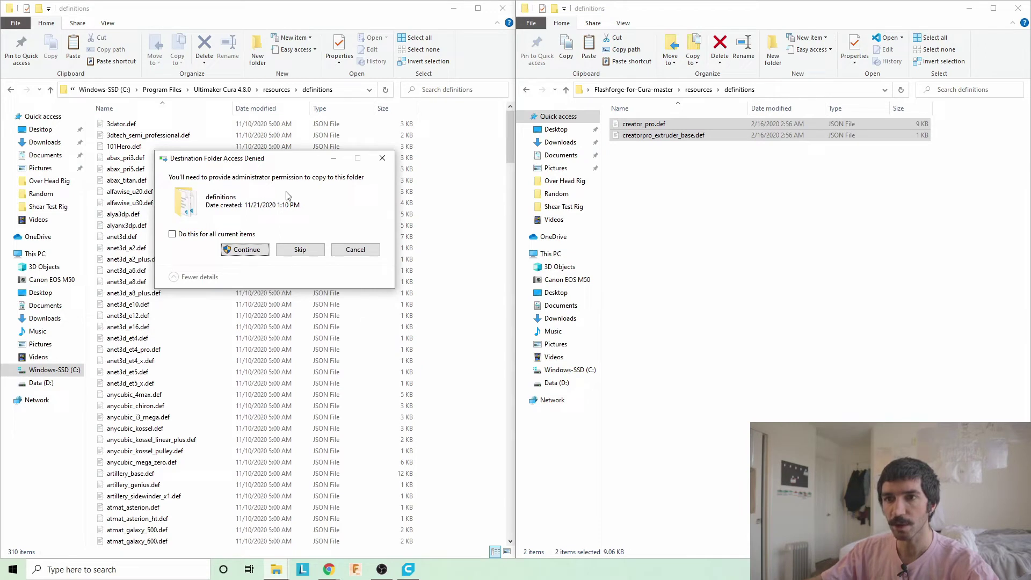
{"action": "left_click", "coordinate": [245, 252]}
{"action": "left_click", "coordinate": [244, 251]}
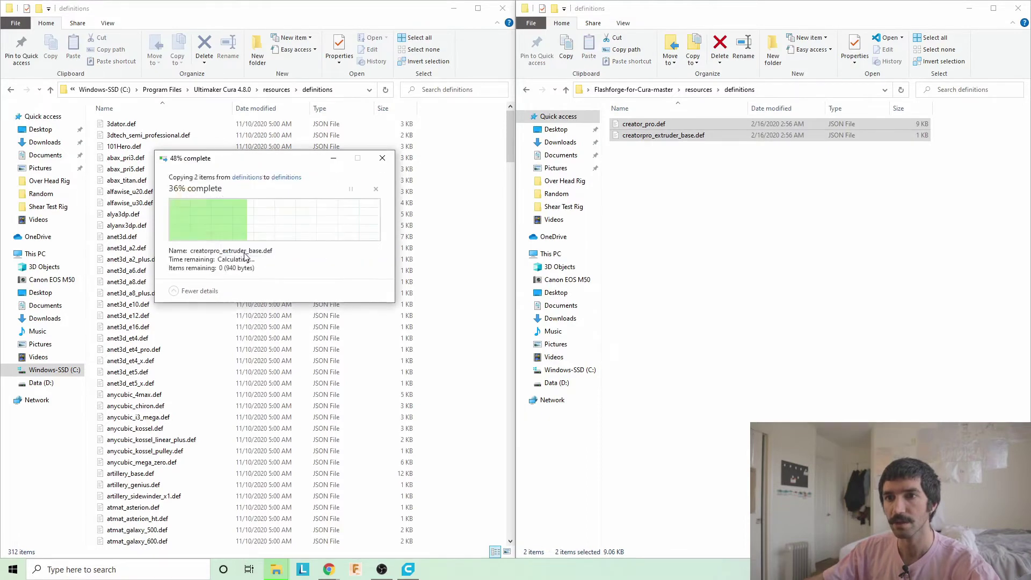
Step: Copy creatorpro_extruder_1.def and creatorpro_extruder_2.def into Cura's extruders folder, approving admin prompts
{"action": "left_click", "coordinate": [276, 90]}
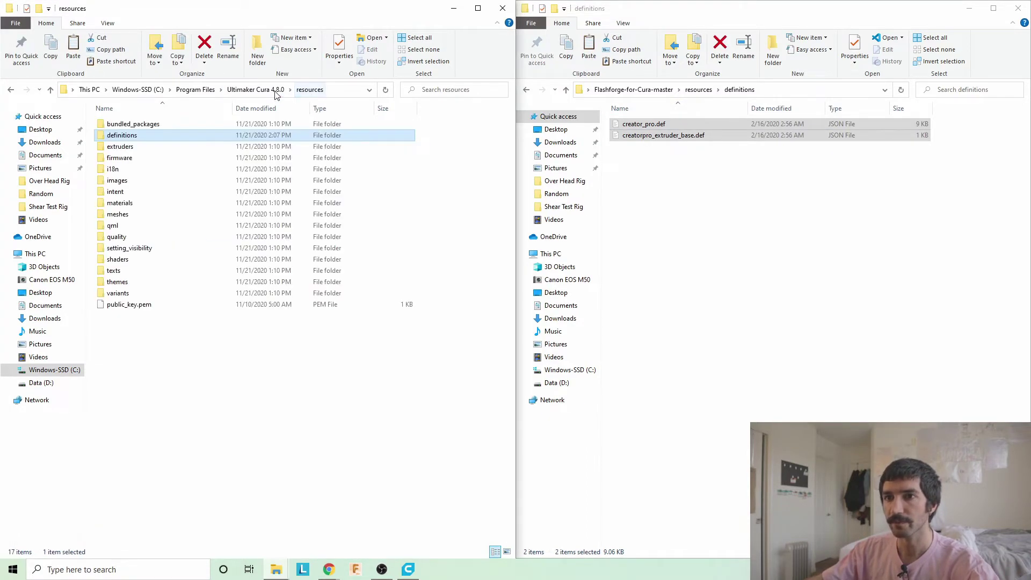
{"action": "left_click", "coordinate": [698, 89]}
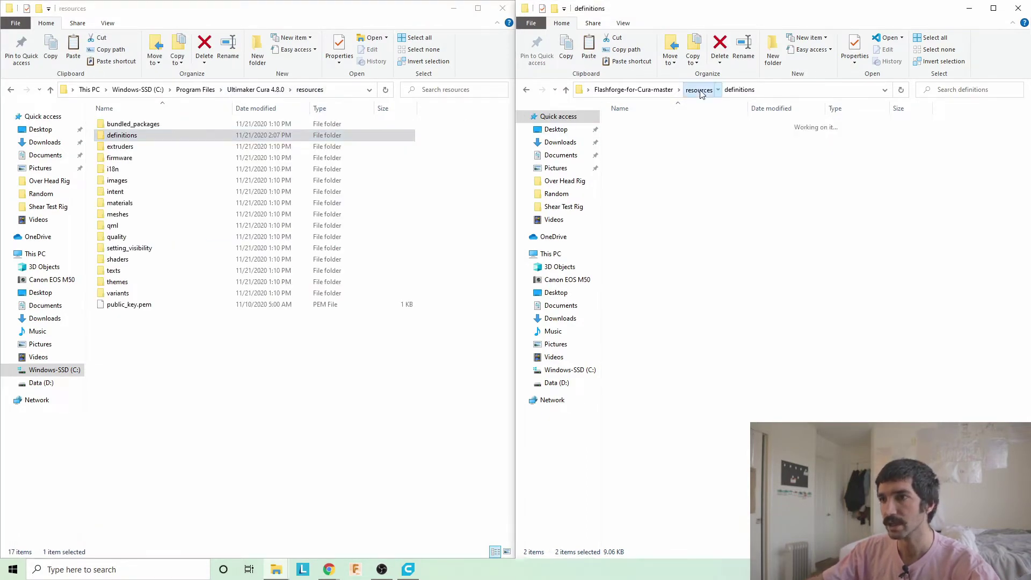
{"action": "double_click", "coordinate": [645, 135]}
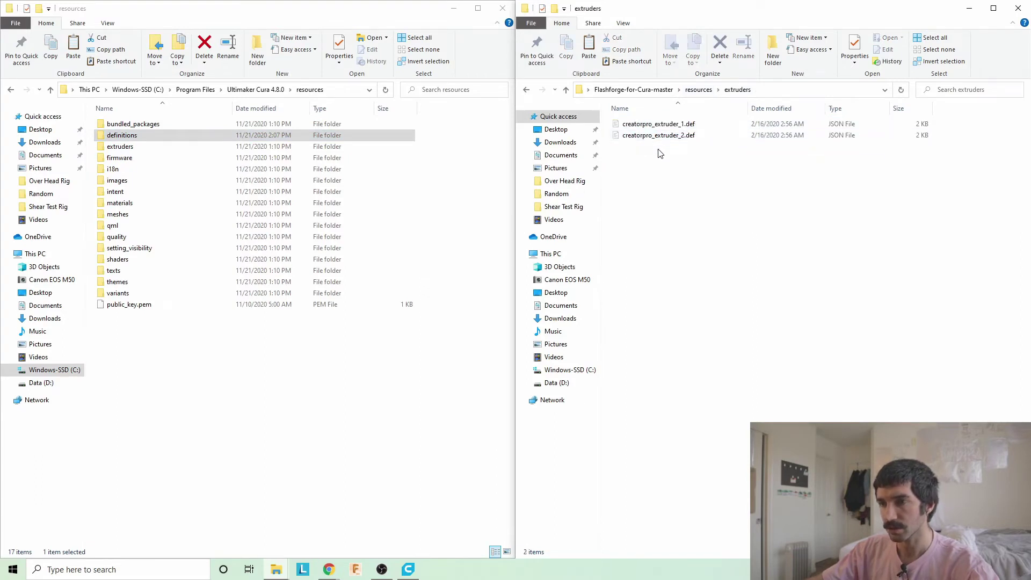
{"action": "left_click_drag", "start_coordinate": [658, 152], "coordinate": [654, 127]}
{"action": "right_click", "coordinate": [646, 124]}
{"action": "left_click", "coordinate": [696, 253]}
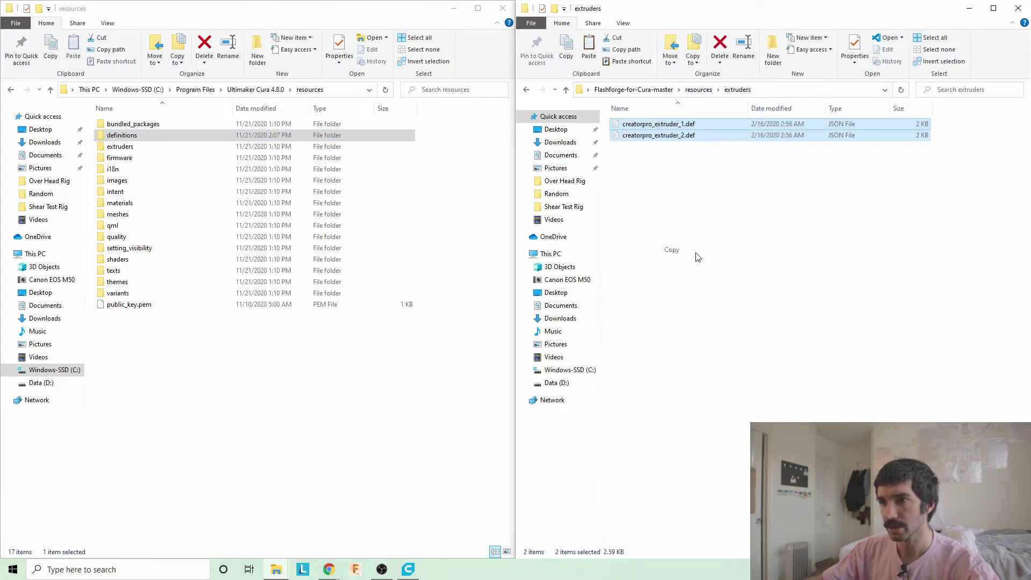
{"action": "double_click", "coordinate": [143, 147]}
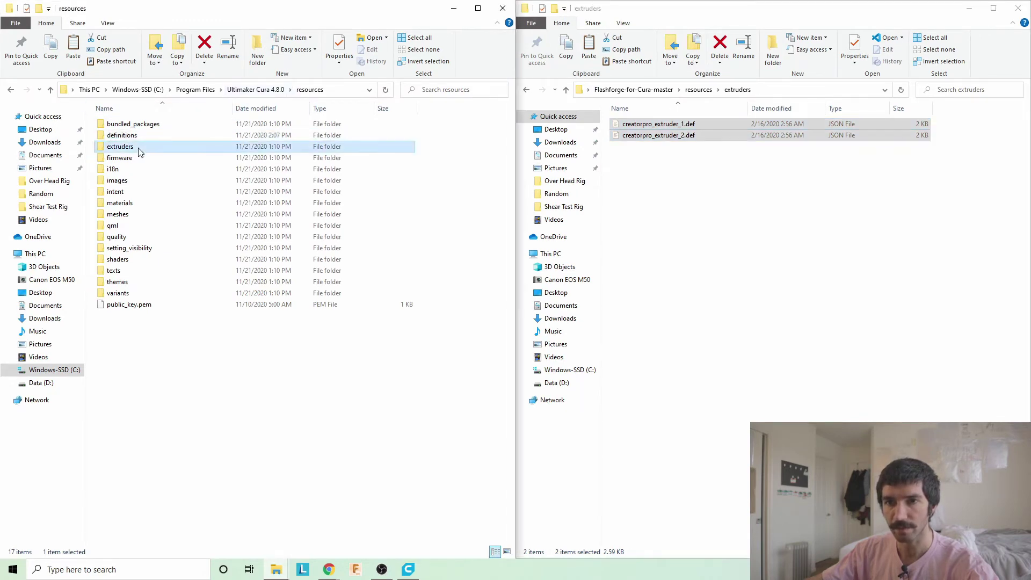
{"action": "right_click", "coordinate": [451, 160]}
{"action": "left_click", "coordinate": [485, 235]}
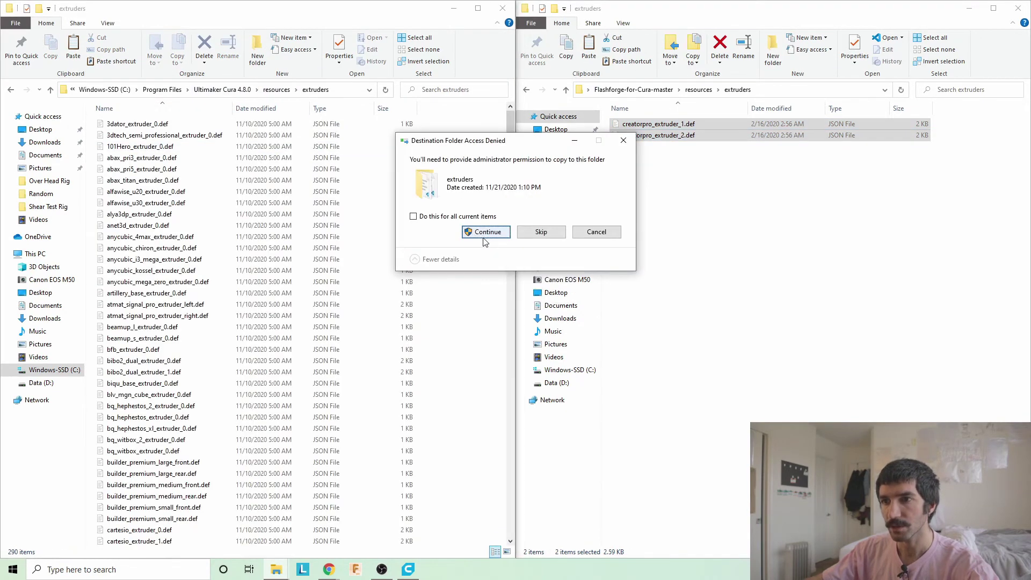
{"action": "left_click", "coordinate": [485, 235]}
{"action": "left_click", "coordinate": [481, 235]}
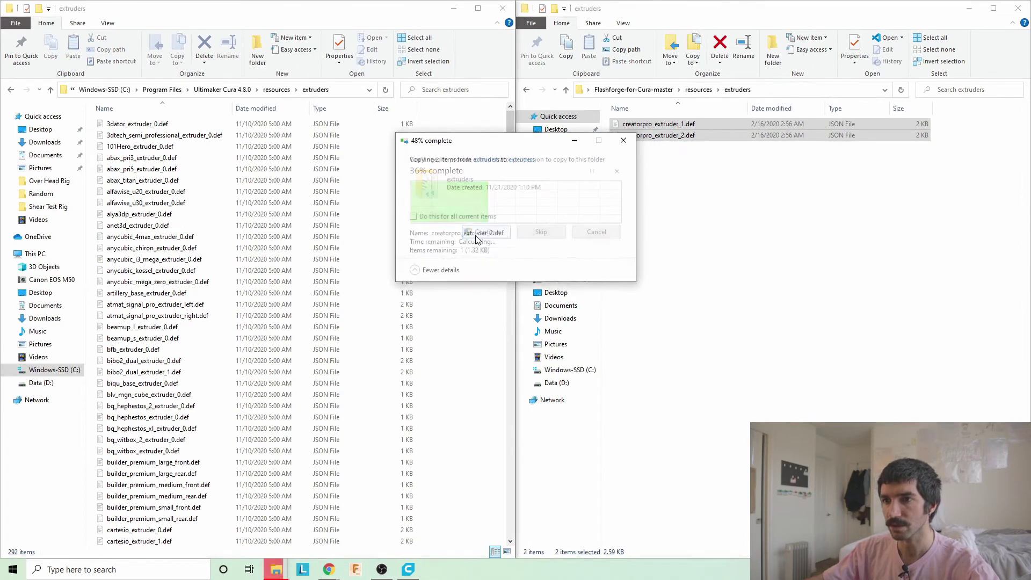
Step: Return both windows to their resources folders and open the Flashforge meshes folder
{"action": "left_click", "coordinate": [276, 89]}
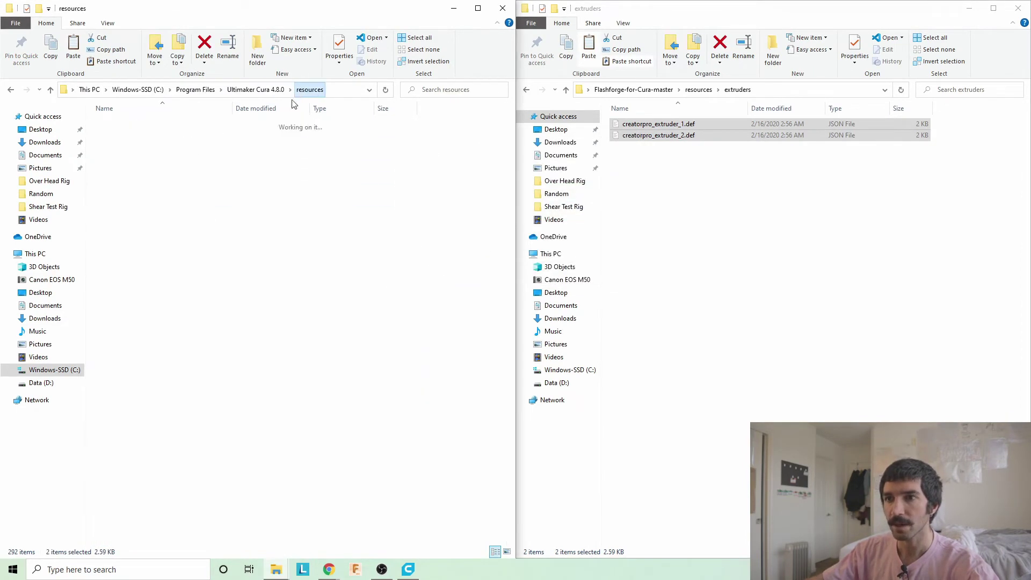
{"action": "left_click", "coordinate": [699, 91]}
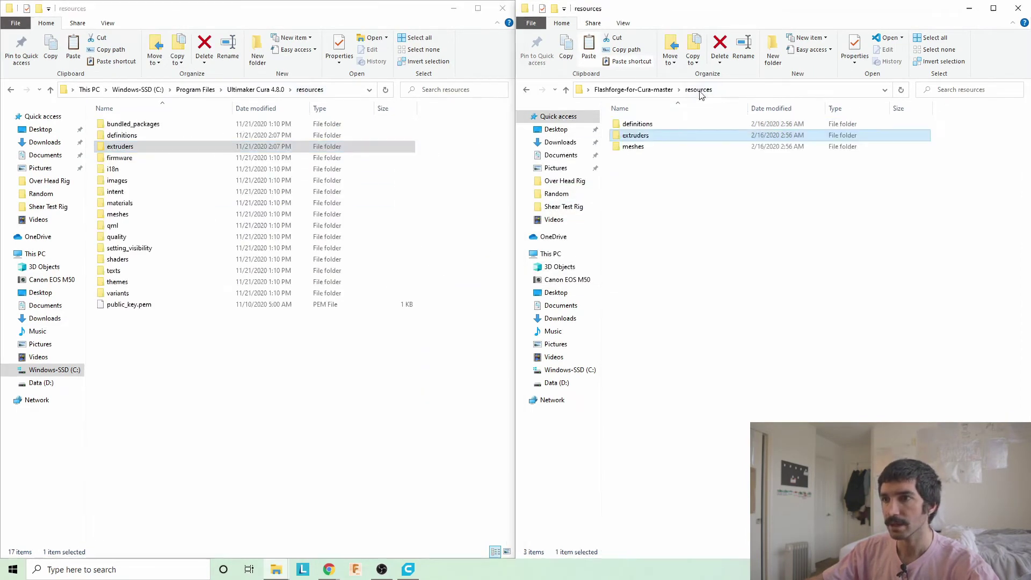
{"action": "double_click", "coordinate": [632, 147]}
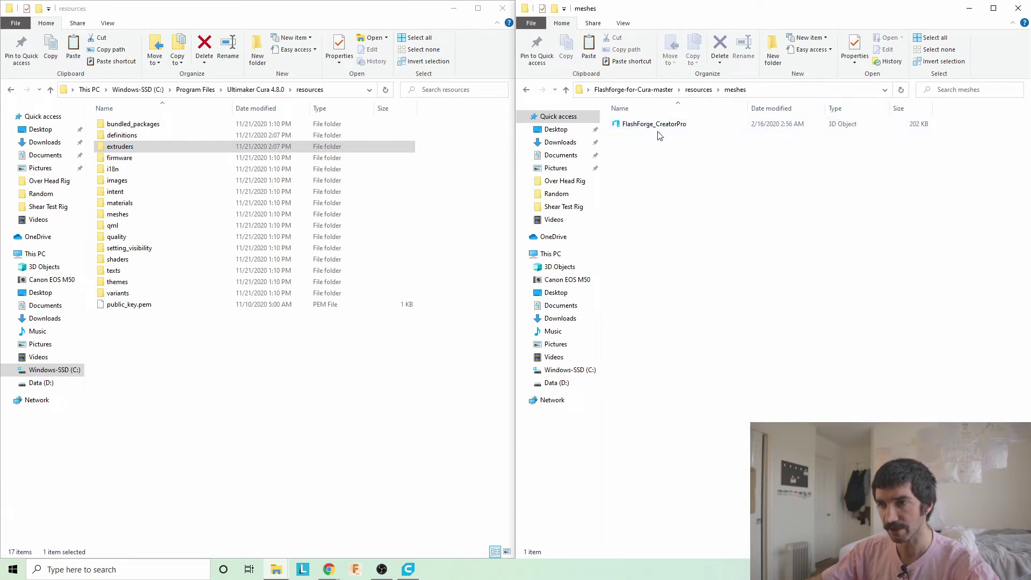
Step: Open the FlashForge_CreatorPro mesh in 3D Builder and orbit it from the side
{"action": "double_click", "coordinate": [650, 128]}
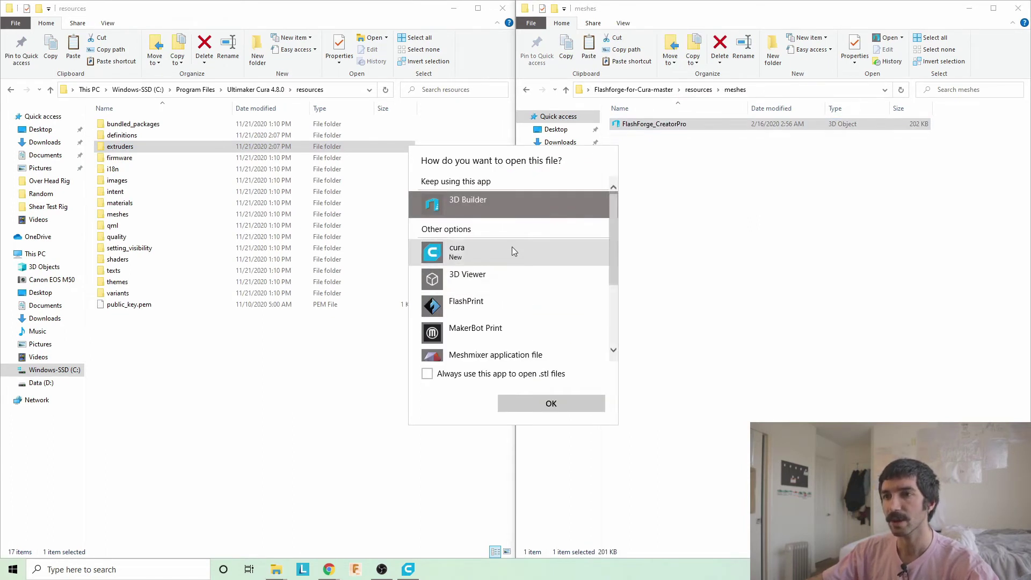
{"action": "left_click", "coordinate": [550, 403]}
{"action": "left_click_drag", "start_coordinate": [454, 365], "coordinate": [519, 403]}
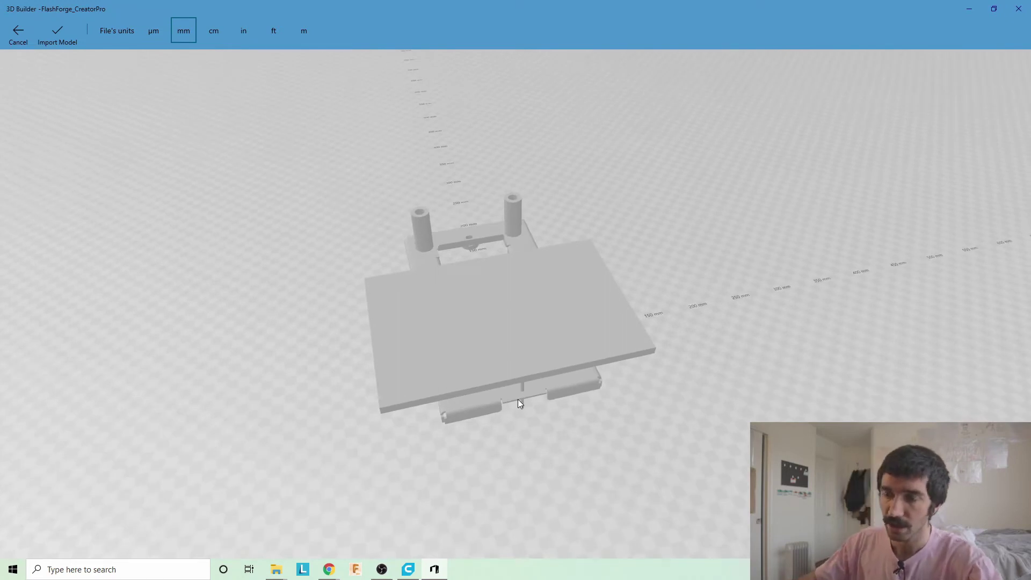
{"action": "mouse_move", "coordinate": [518, 398]}
{"action": "left_mouse_down"}
{"action": "mouse_move", "coordinate": [548, 347]}
{"action": "mouse_move", "coordinate": [524, 390]}
{"action": "mouse_move", "coordinate": [359, 394]}
{"action": "mouse_move", "coordinate": [510, 324]}
{"action": "mouse_move", "coordinate": [519, 408]}
{"action": "mouse_move", "coordinate": [505, 400]}
{"action": "left_mouse_up"}
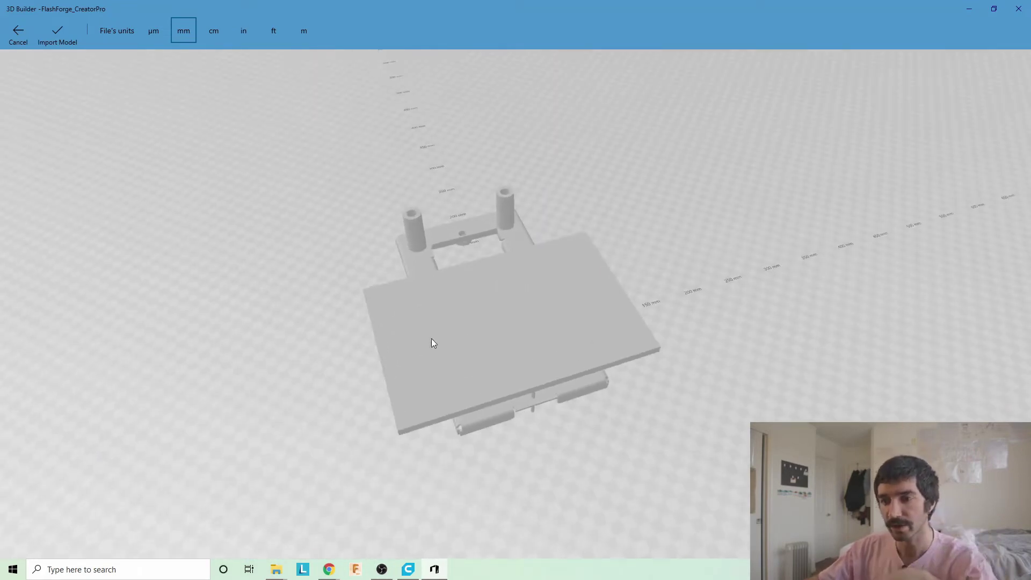
{"action": "left_click_drag", "start_coordinate": [485, 414], "coordinate": [463, 369]}
Step: Compare it against Cura's build plate from a couple of angles
{"action": "key", "text": "alt+Tab"}
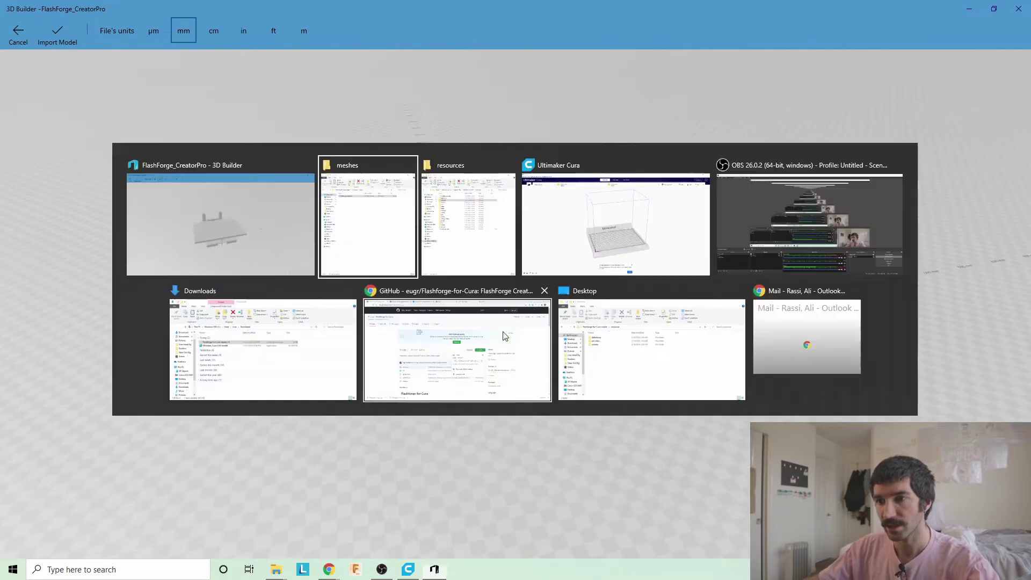
{"action": "left_click", "coordinate": [601, 250]}
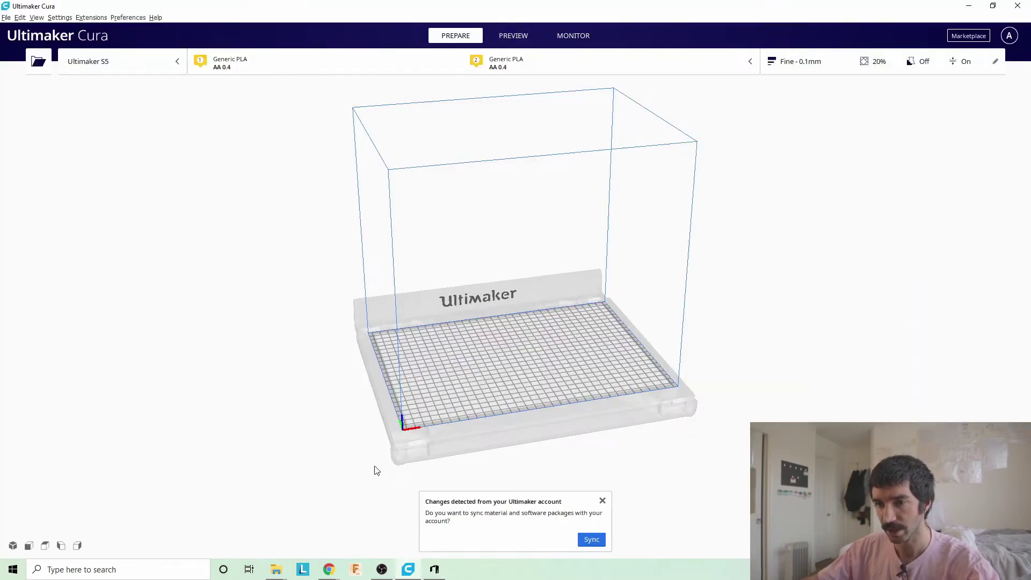
{"action": "right_click_drag", "start_coordinate": [500, 365], "coordinate": [435, 365]}
{"action": "right_click_drag", "start_coordinate": [515, 310], "coordinate": [515, 273]}
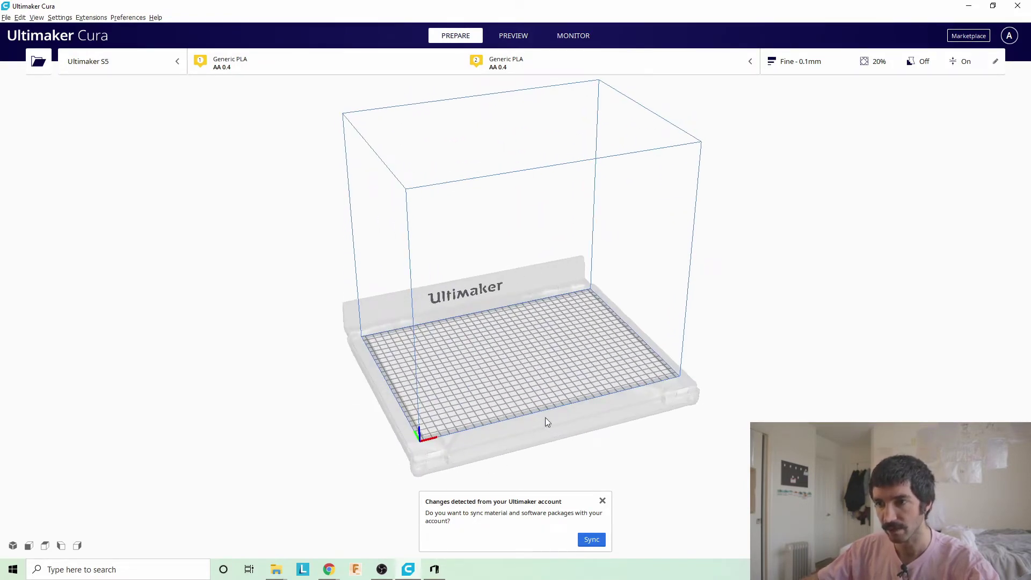
Step: Inspect the mesh's base and top in 3D Builder, then close the preview
{"action": "key", "text": "alt+Tab"}
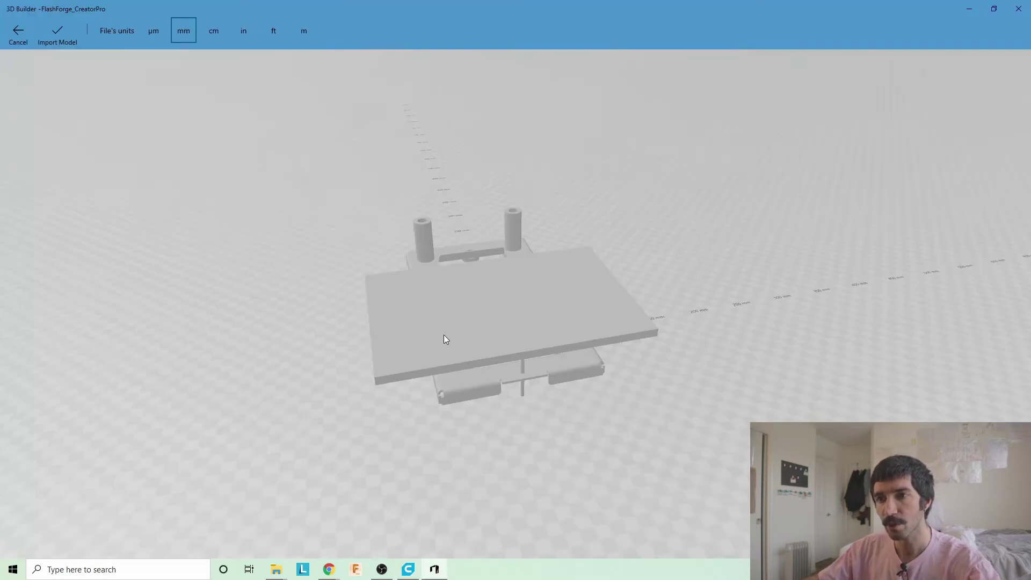
{"action": "middle_click_drag", "start_coordinate": [444, 338], "coordinate": [682, 358]}
{"action": "right_click_drag", "start_coordinate": [688, 352], "coordinate": [536, 340]}
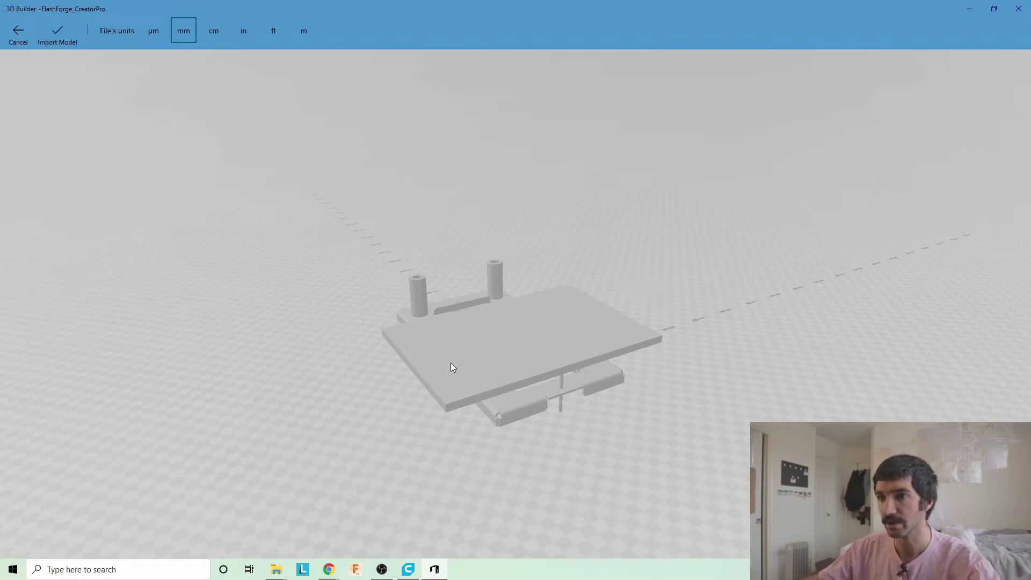
{"action": "right_click_drag", "start_coordinate": [451, 366], "coordinate": [575, 393]}
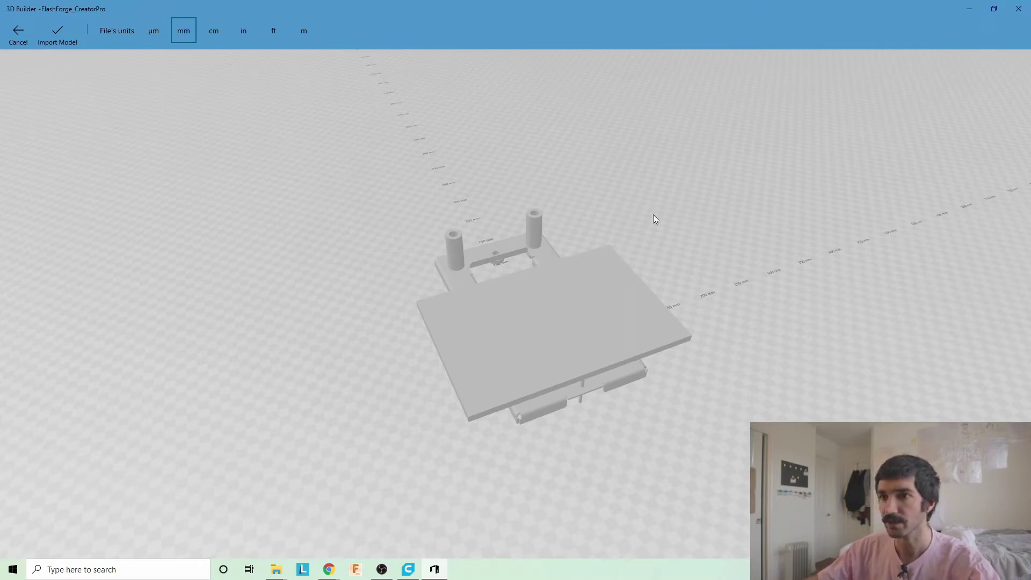
{"action": "left_click", "coordinate": [1019, 8]}
Step: Copy the FlashForge_CreatorPro mesh from the downloaded meshes folder
{"action": "key", "text": "alt+Tab"}
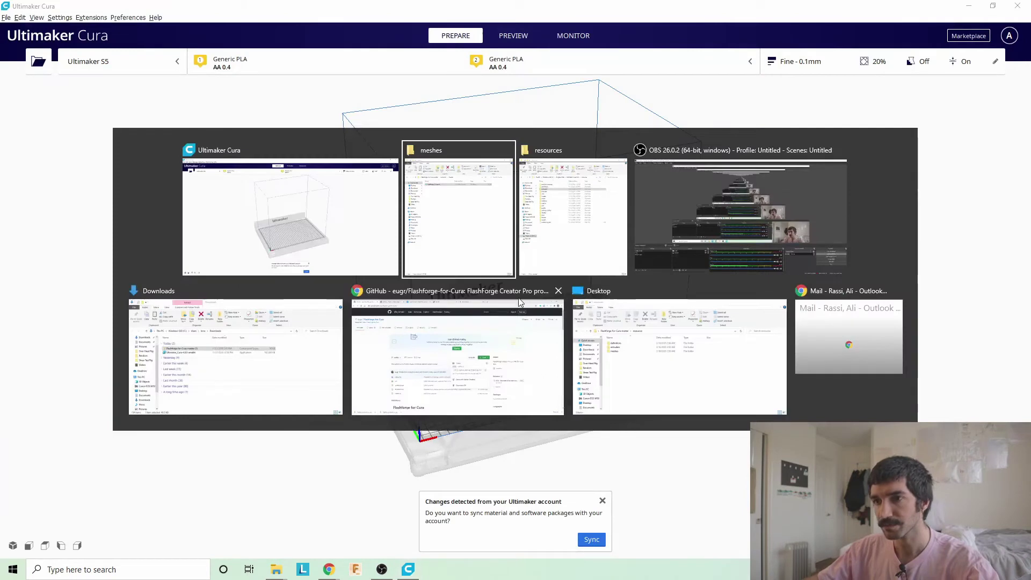
{"action": "key", "text": "alt+Tab"}
{"action": "key", "text": "Tab"}
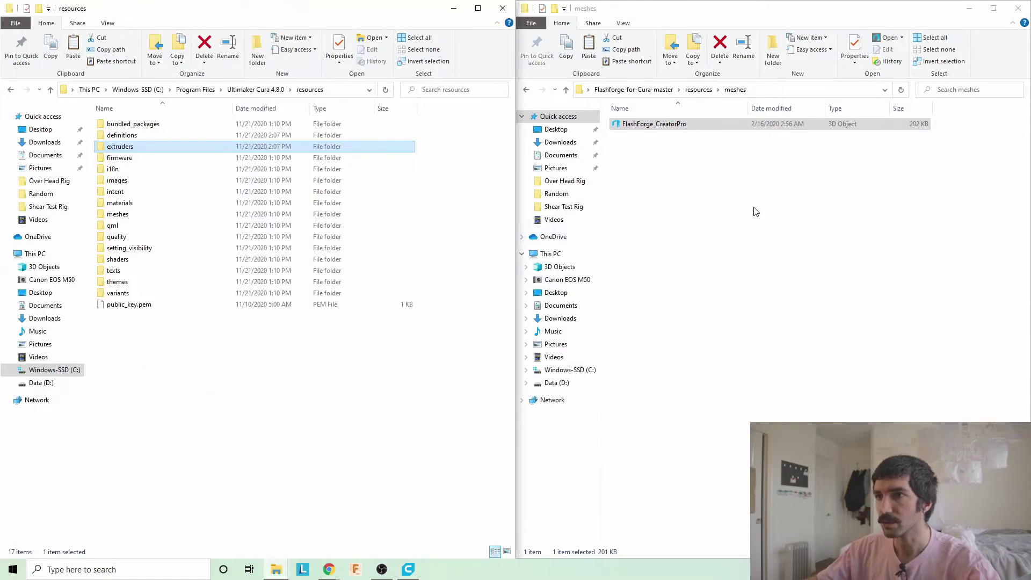
{"action": "left_click", "coordinate": [653, 128]}
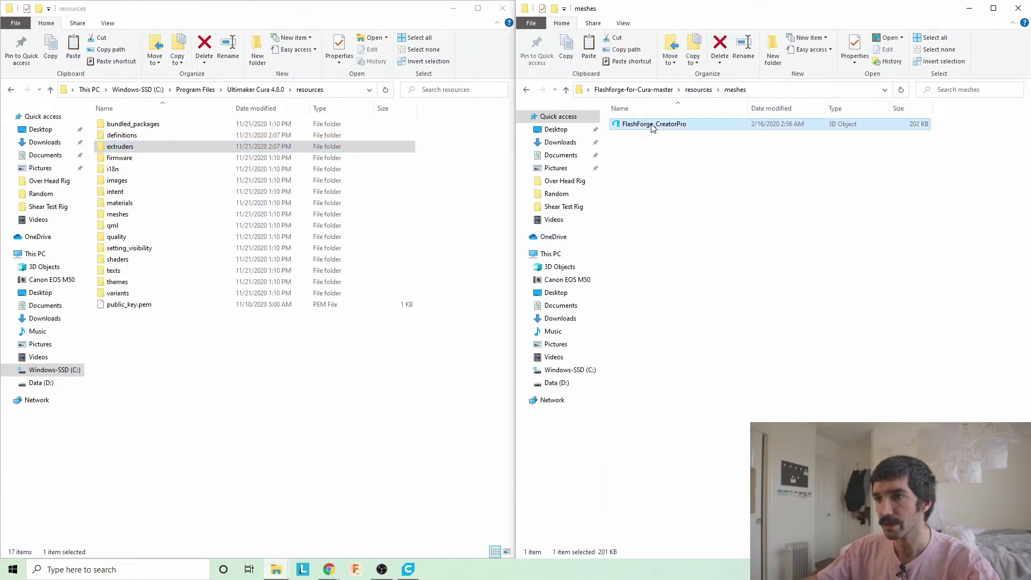
{"action": "right_click", "coordinate": [653, 128]}
{"action": "left_click", "coordinate": [710, 307]}
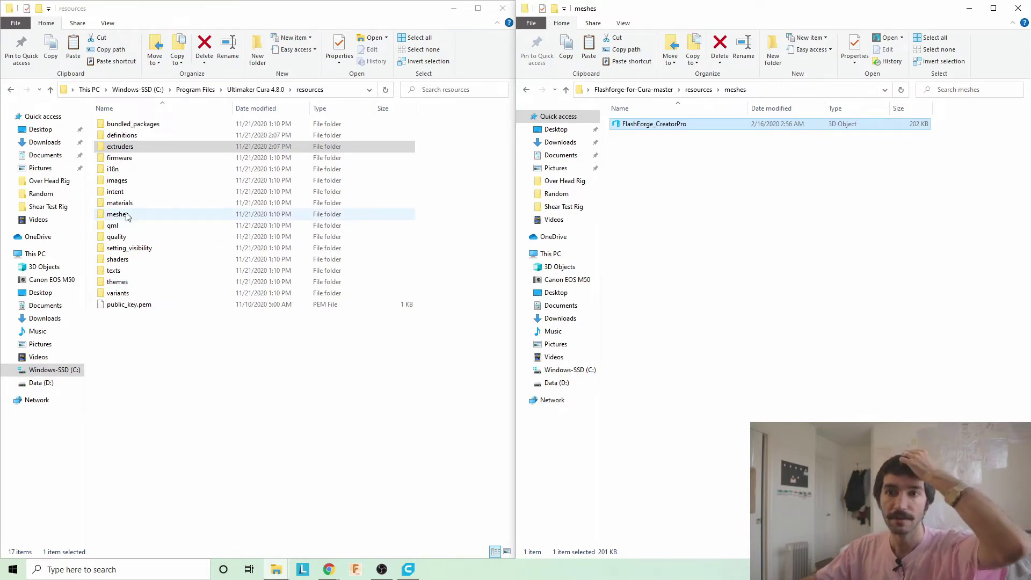
Step: Open the meshes folder inside Cura's resources
{"action": "left_click", "coordinate": [232, 383]}
{"action": "right_click", "coordinate": [231, 383]}
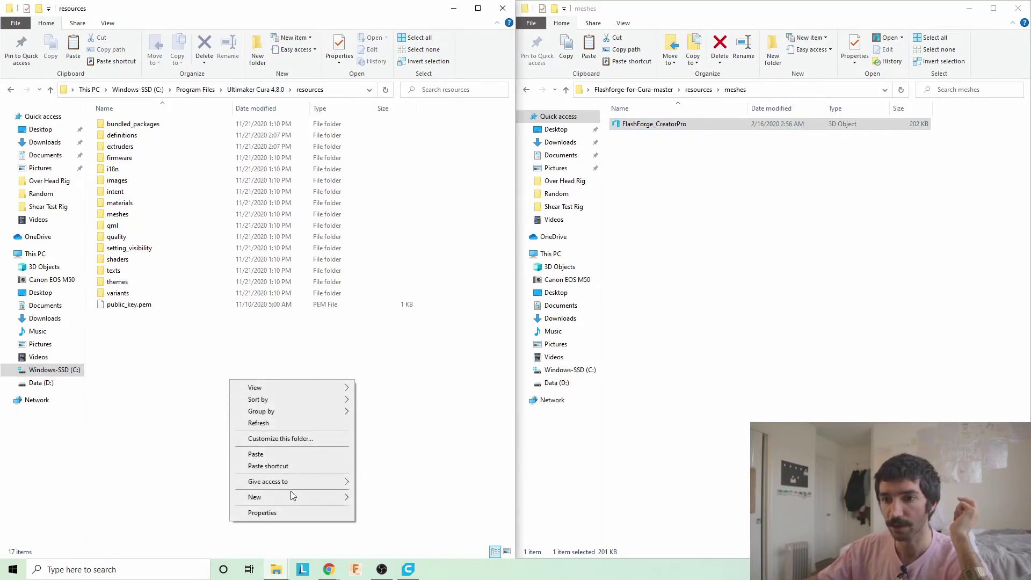
{"action": "mouse_move", "coordinate": [292, 497]}
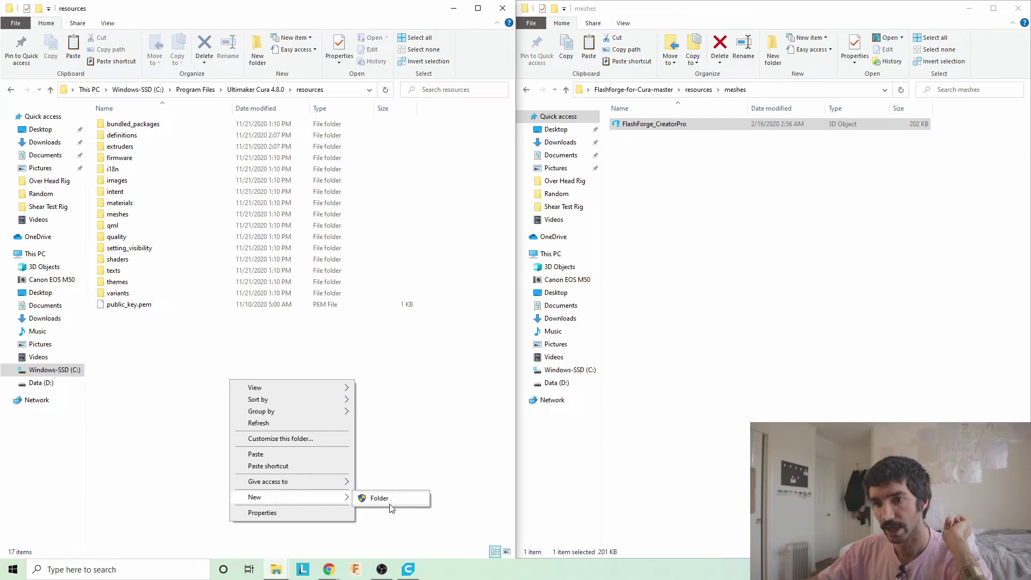
{"action": "left_click", "coordinate": [186, 358]}
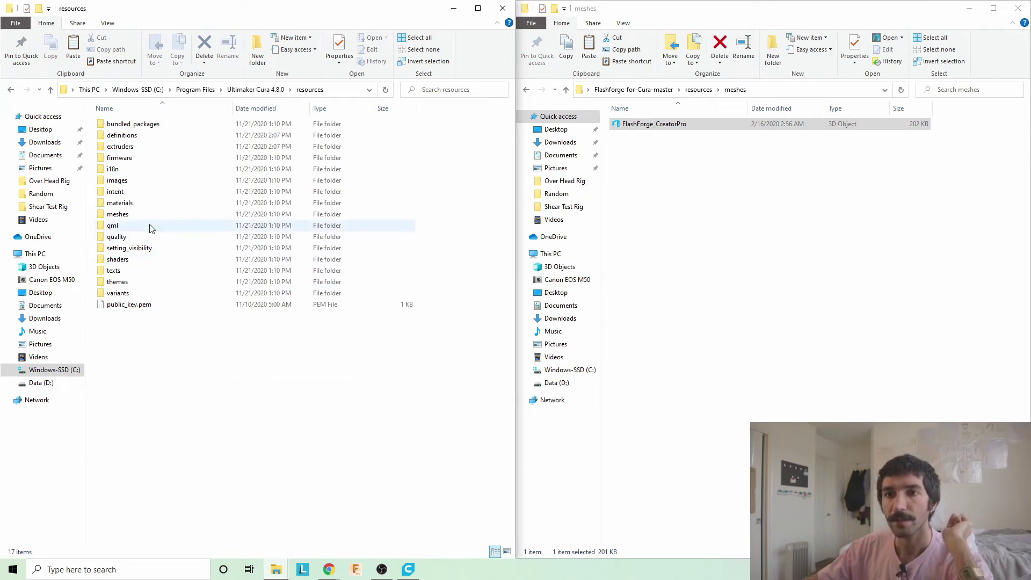
{"action": "double_click", "coordinate": [147, 215]}
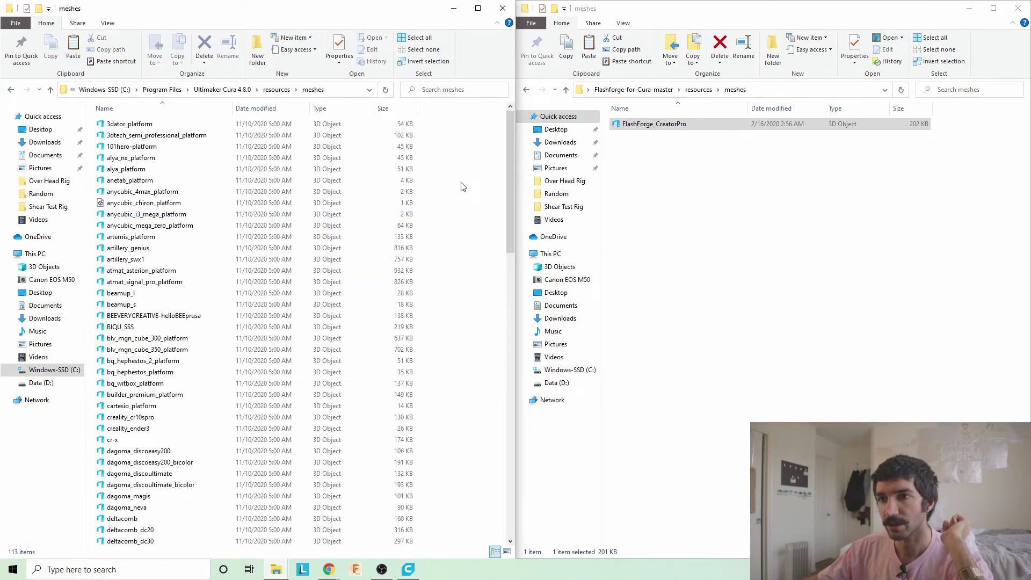
{"action": "right_click", "coordinate": [462, 183]}
{"action": "mouse_move", "coordinate": [501, 305]}
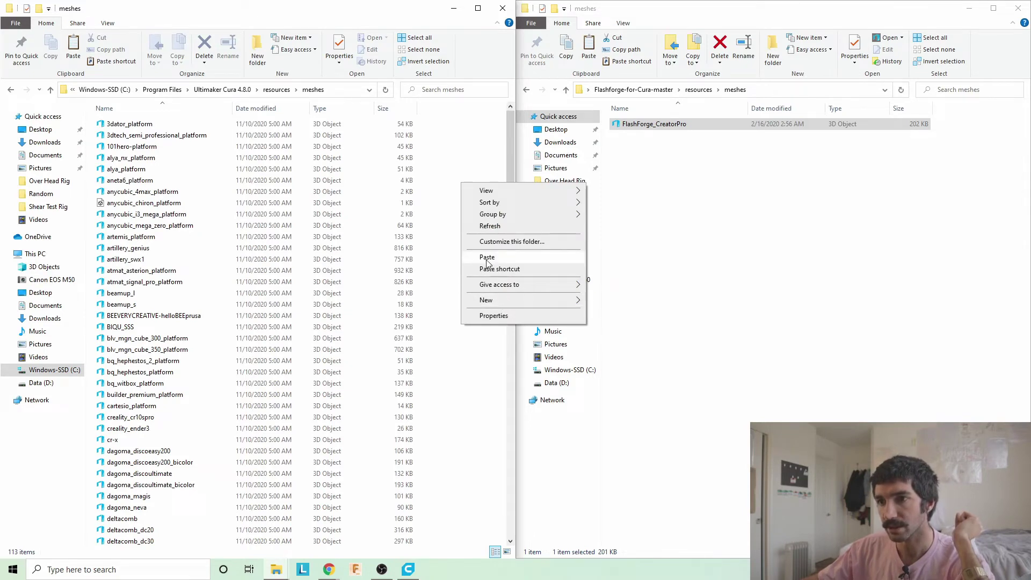
Step: Paste FlashForge_CreatorPro into Cura's meshes folder, allowing admin access, and return to Cura
{"action": "left_click", "coordinate": [661, 126]}
{"action": "right_click", "coordinate": [663, 126]}
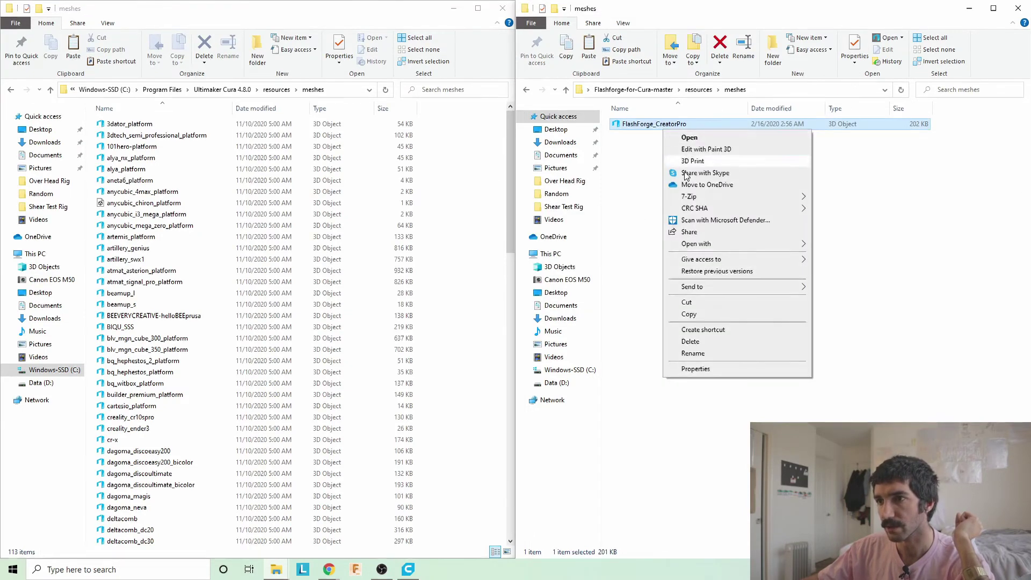
{"action": "left_click", "coordinate": [704, 314]}
{"action": "right_click", "coordinate": [453, 223]}
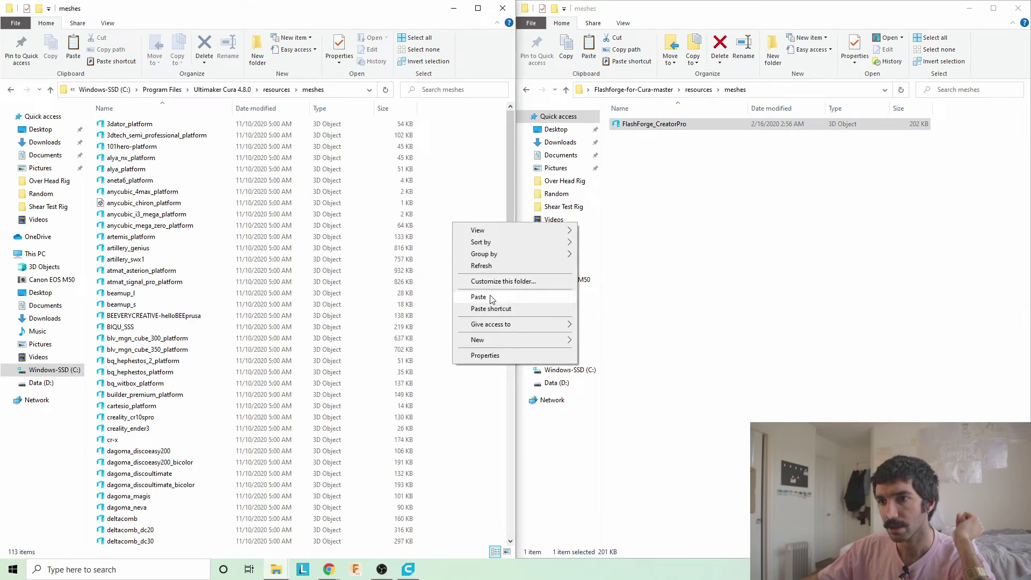
{"action": "left_click", "coordinate": [490, 298]}
{"action": "left_click", "coordinate": [493, 216]}
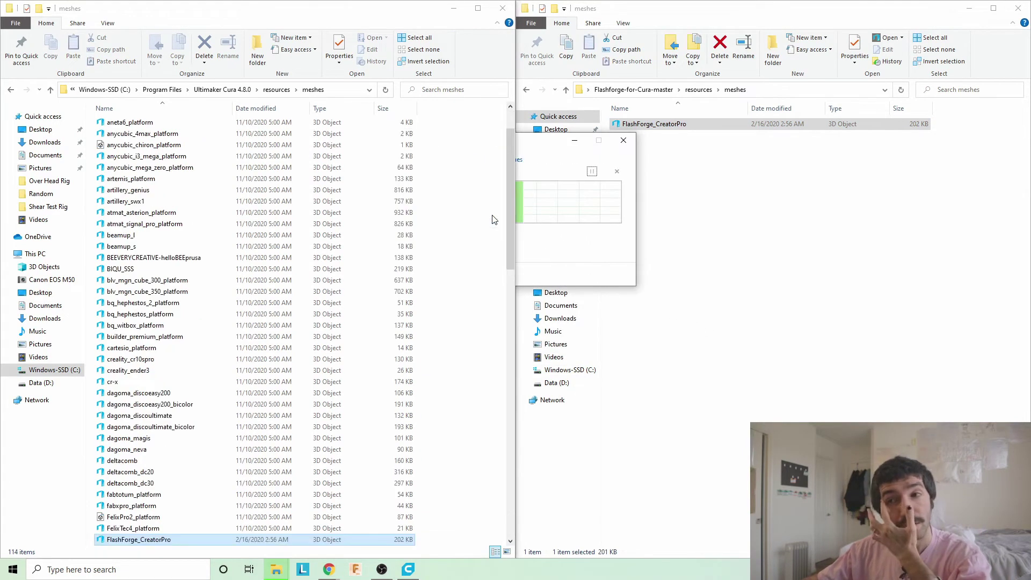
{"action": "left_click", "coordinate": [872, 298]}
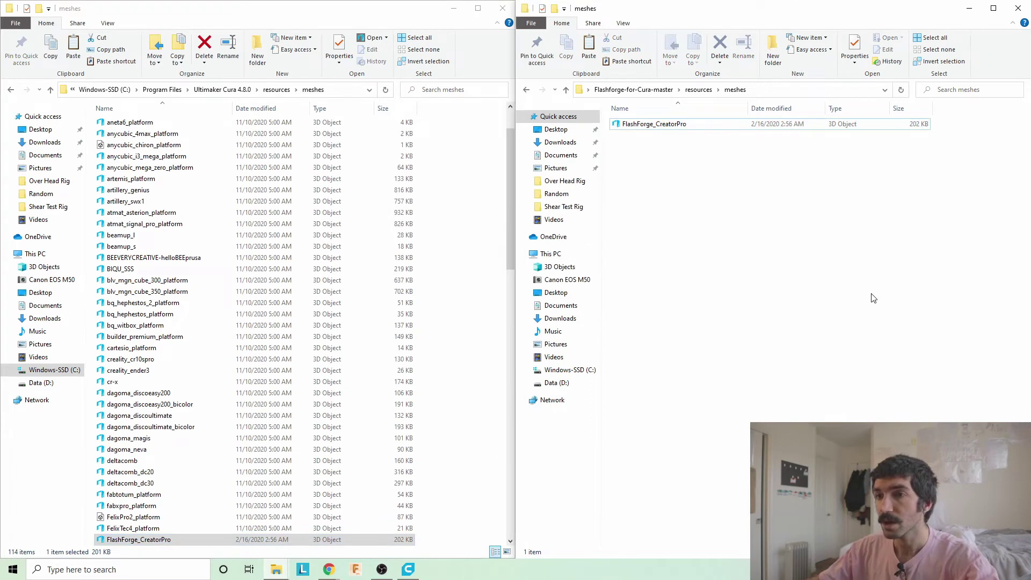
{"action": "key", "text": "alt+Tab"}
{"action": "key", "text": "alt+Tab"}
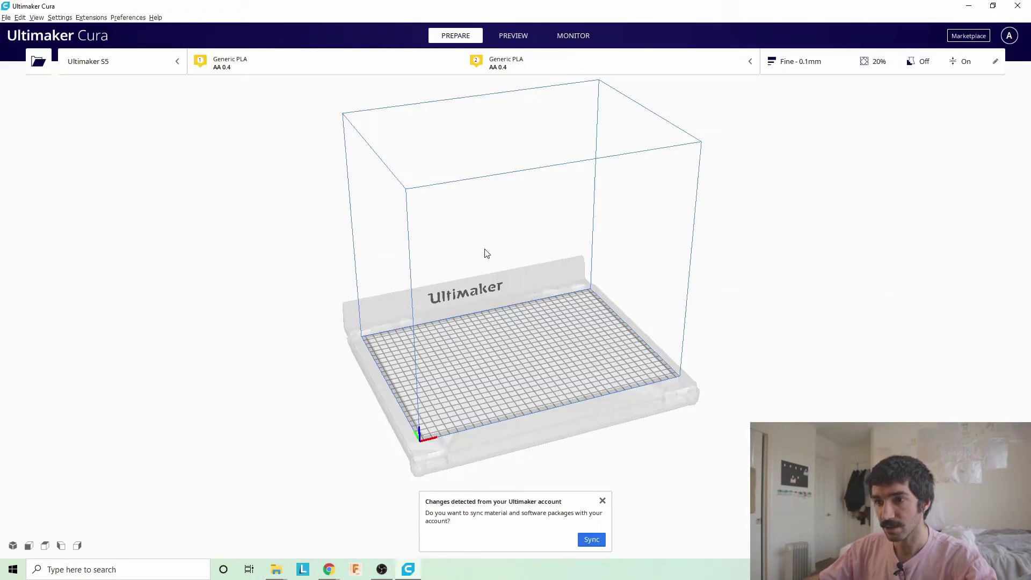
Step: Look again for FlashForge in the non-networked Add Printer list, then close the dialog
{"action": "left_click", "coordinate": [124, 62]}
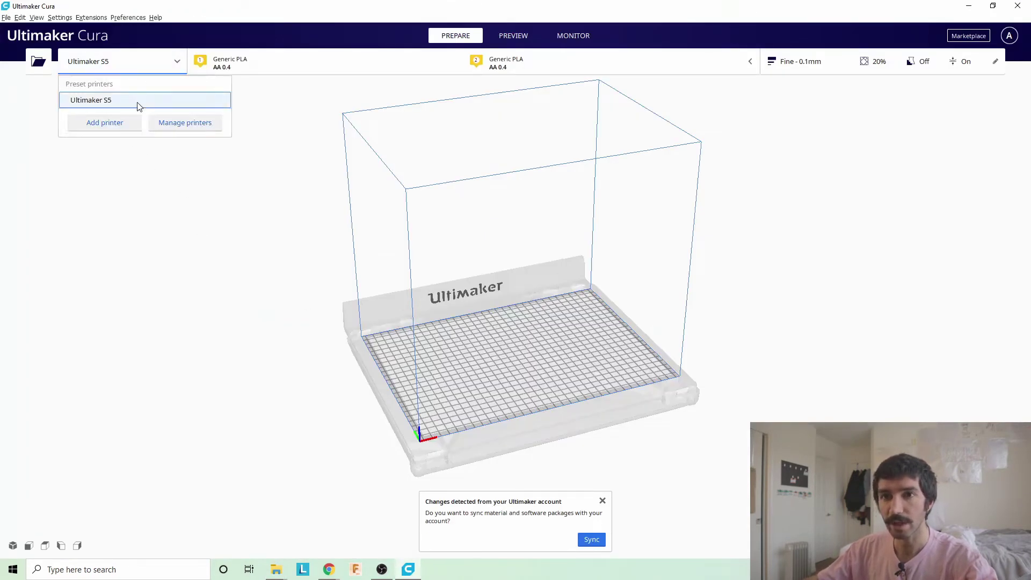
{"action": "left_click", "coordinate": [129, 127]}
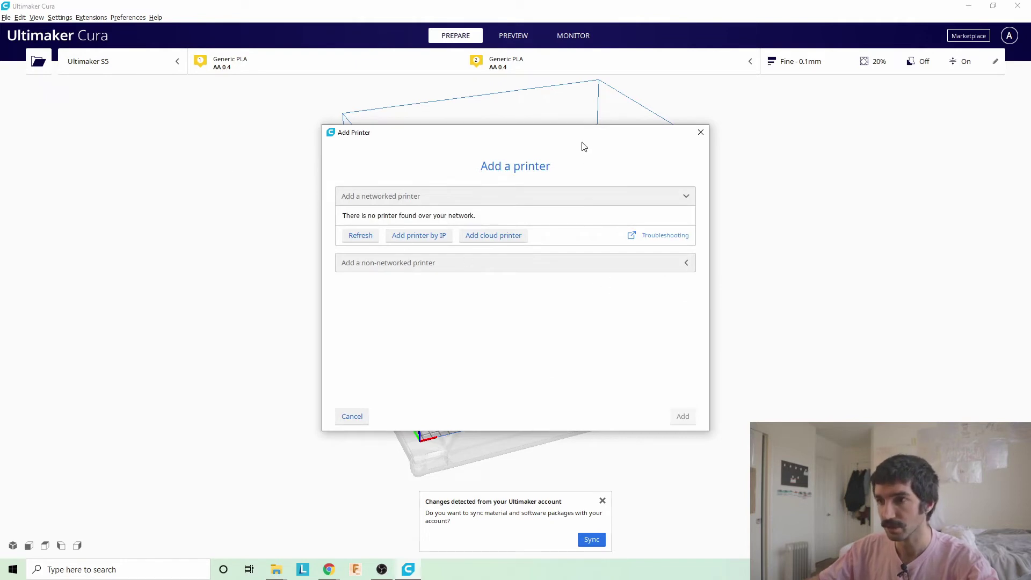
{"action": "left_click", "coordinate": [516, 263]}
{"action": "scroll", "coordinate": [456, 295], "scroll_direction": "down", "scroll_amount": 8}
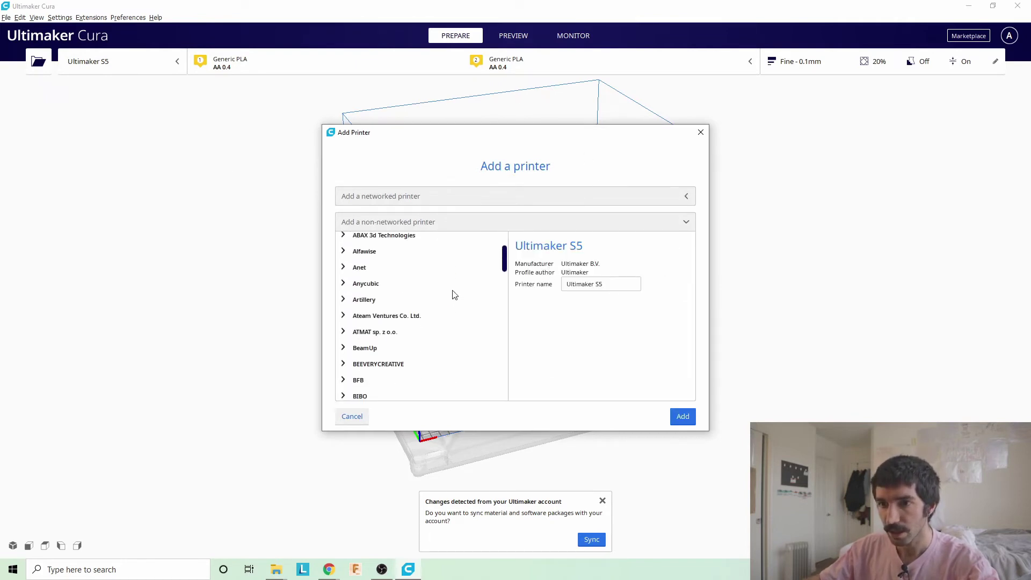
{"action": "scroll", "coordinate": [454, 295], "scroll_direction": "down", "scroll_amount": 10}
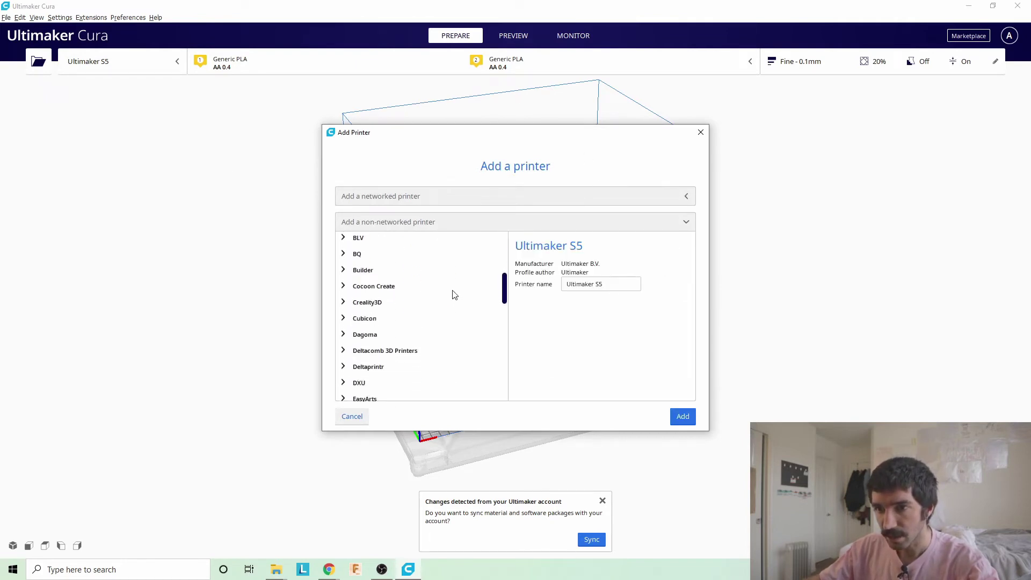
{"action": "scroll", "coordinate": [455, 294], "scroll_direction": "down", "scroll_amount": 5}
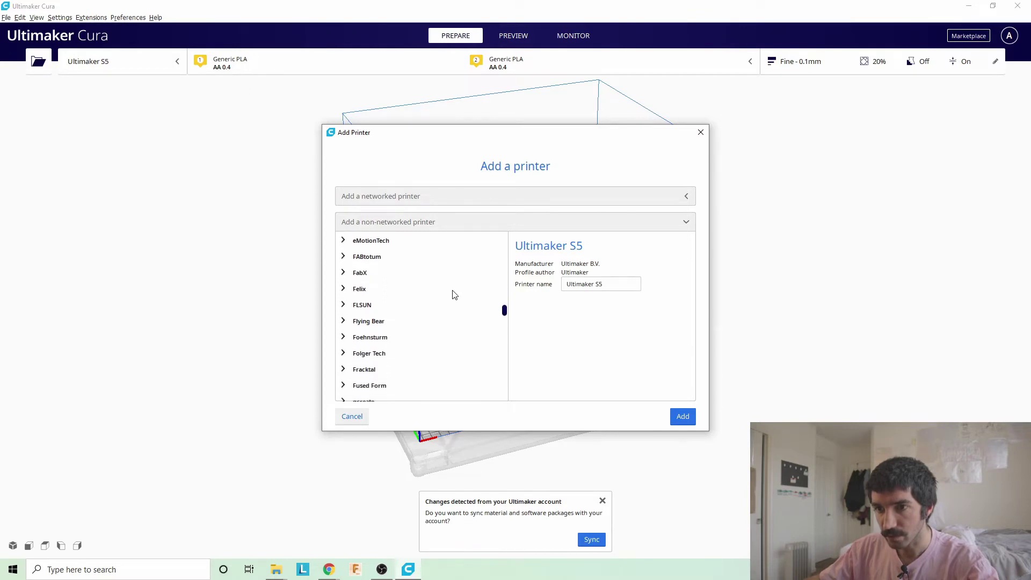
{"action": "scroll", "coordinate": [454, 295], "scroll_direction": "up", "scroll_amount": 5}
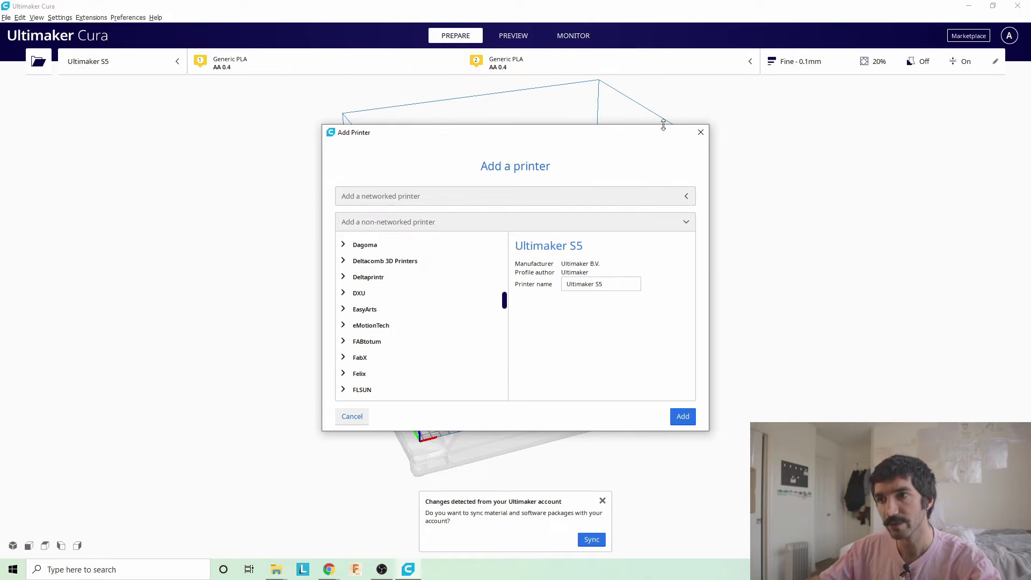
{"action": "left_click", "coordinate": [700, 132]}
Step: Quit Cura and relaunch Ultimaker Cura 4.8.0 from the Start menu
{"action": "left_click", "coordinate": [1017, 5]}
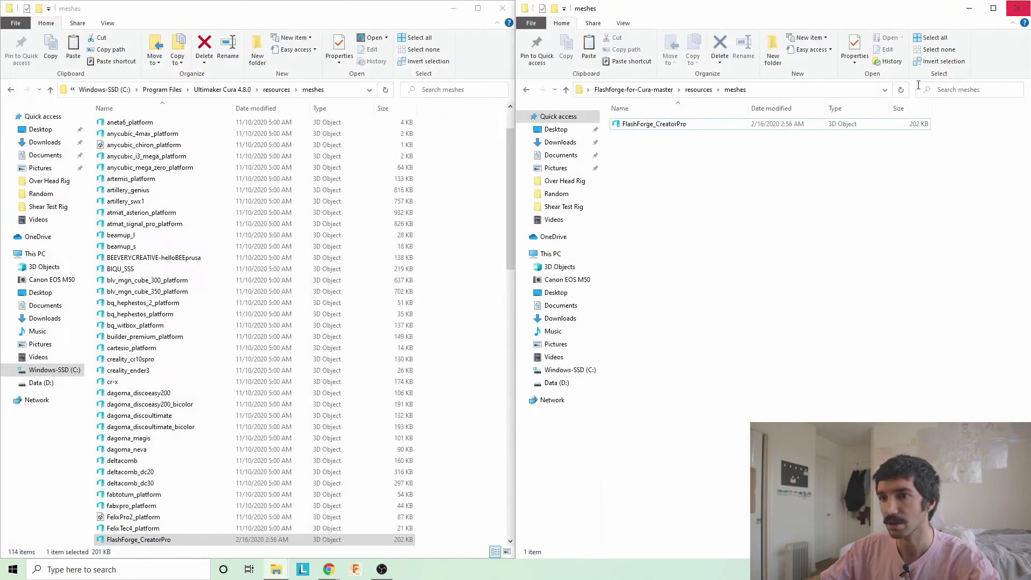
{"action": "key", "text": "super"}
{"action": "left_click", "coordinate": [85, 248]}
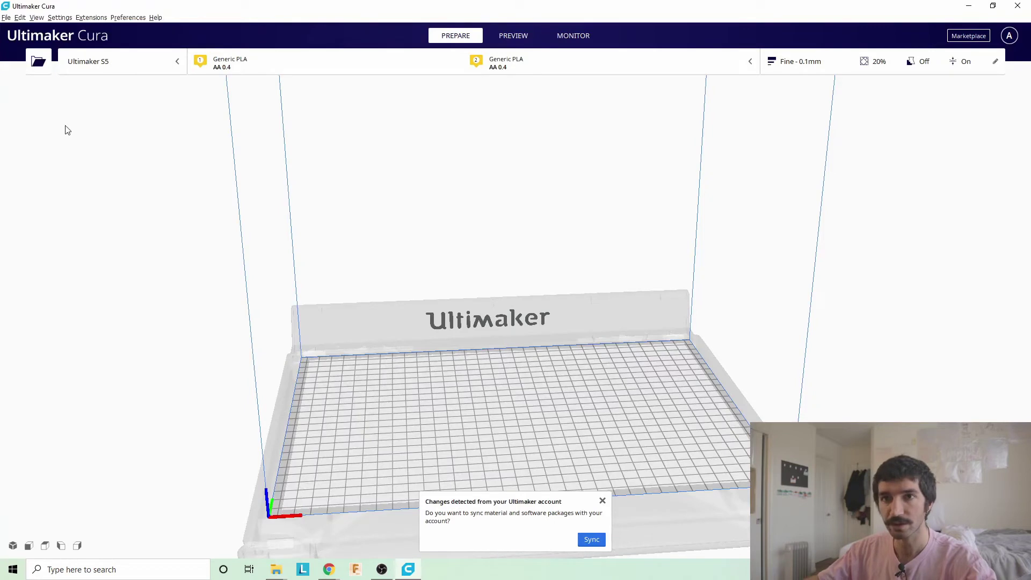
Step: Add the Flashforge Creator Pro from the FlashForge non-networked printer list as the active machine
{"action": "left_click", "coordinate": [104, 63]}
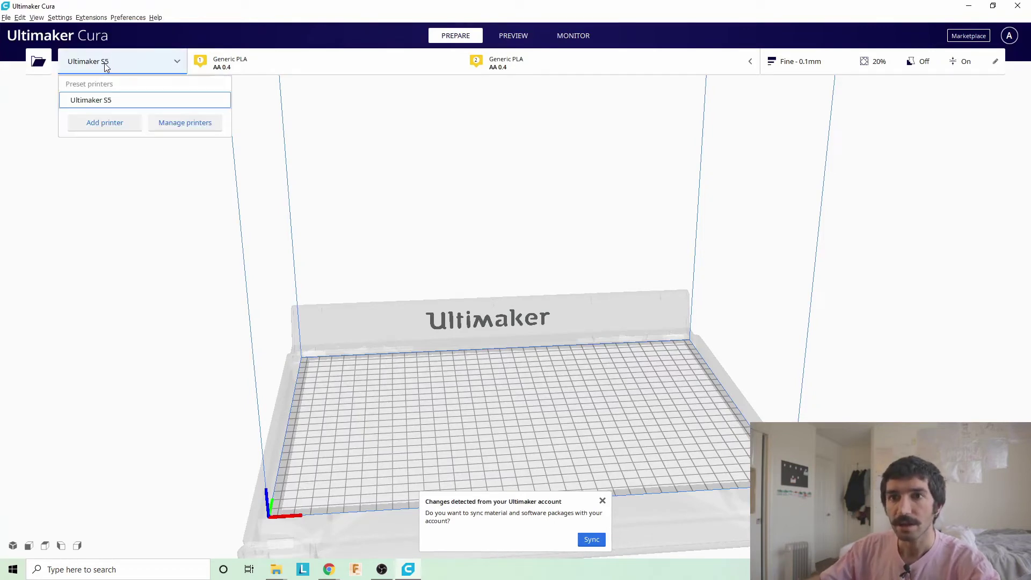
{"action": "left_click", "coordinate": [108, 128]}
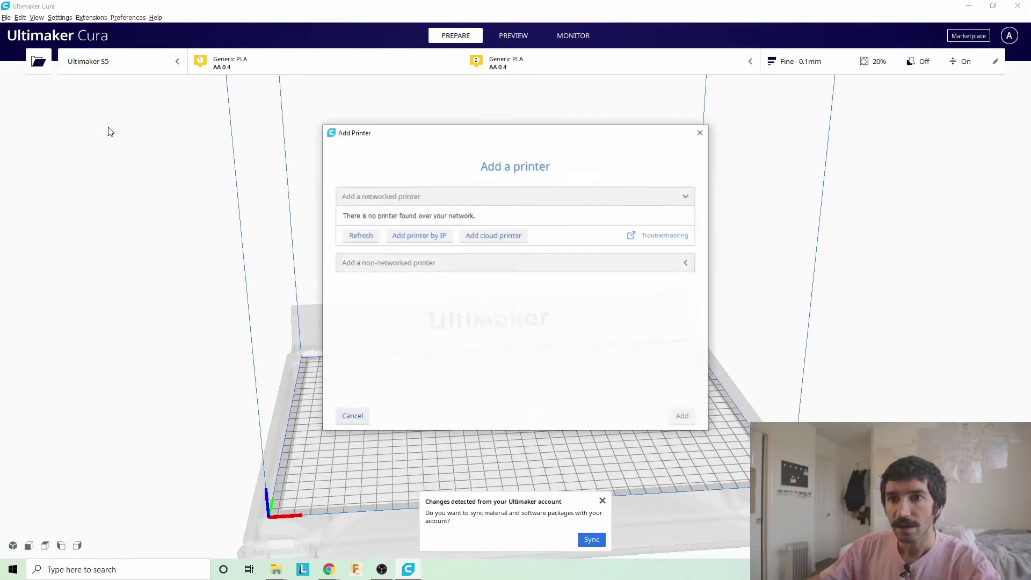
{"action": "left_click", "coordinate": [486, 266]}
{"action": "scroll", "coordinate": [440, 302], "scroll_direction": "down", "scroll_amount": 5}
{"action": "scroll", "coordinate": [441, 303], "scroll_direction": "down", "scroll_amount": 15}
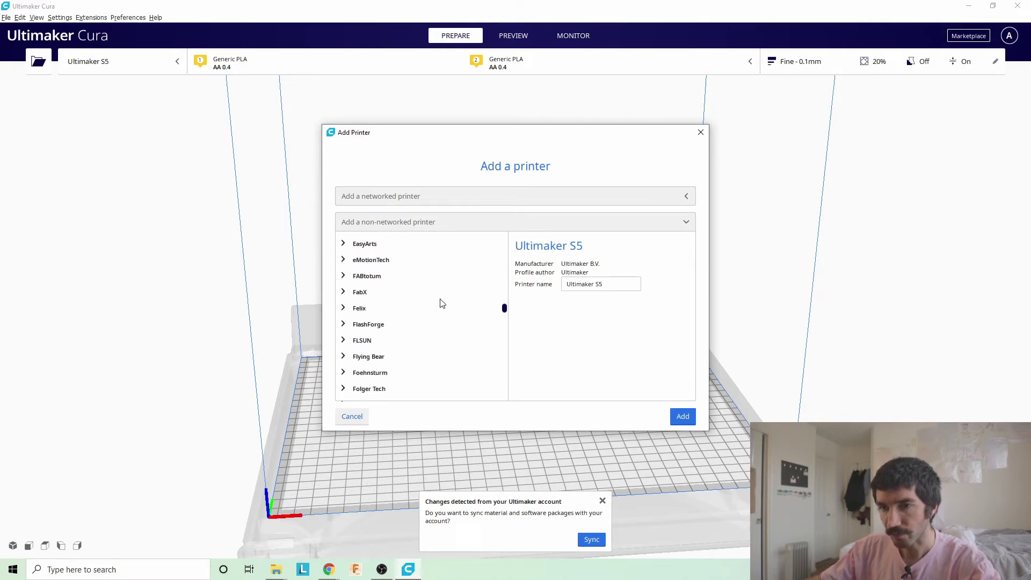
{"action": "left_click", "coordinate": [367, 325]}
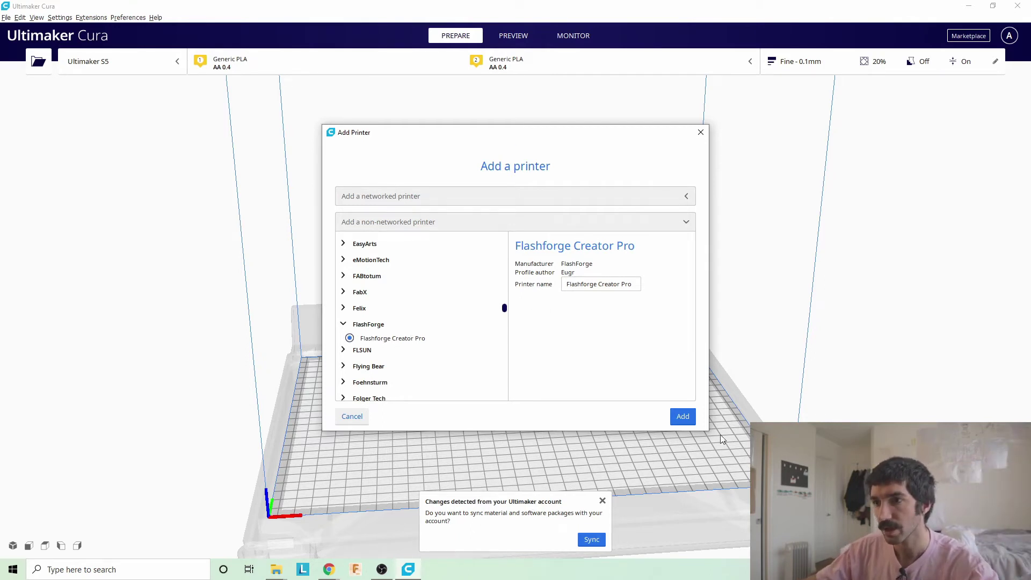
{"action": "left_click", "coordinate": [680, 418]}
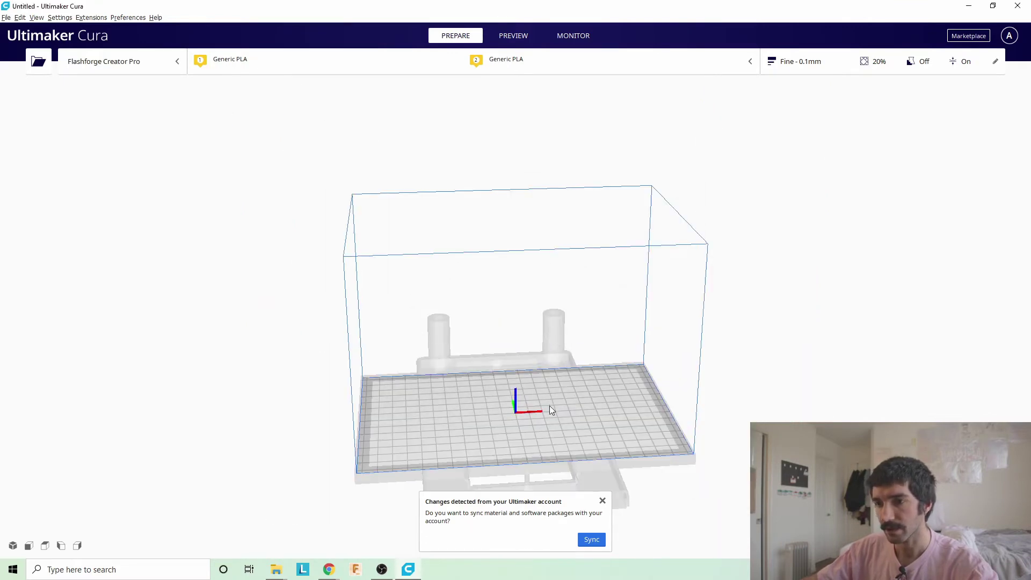
Step: Dismiss the account sync notification and orbit the view around the Creator Pro build plate
{"action": "middle_click_drag", "start_coordinate": [550, 409], "coordinate": [560, 318]}
{"action": "left_click", "coordinate": [601, 500]}
{"action": "right_click_drag", "start_coordinate": [550, 419], "coordinate": [551, 358]}
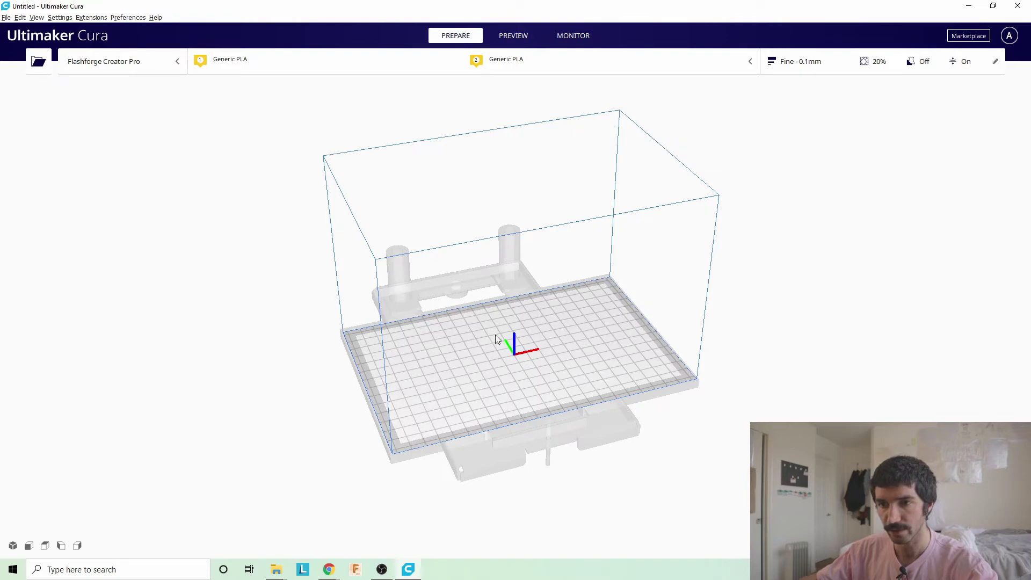
{"action": "mouse_move", "coordinate": [495, 338]}
{"action": "right_mouse_down"}
{"action": "mouse_move", "coordinate": [417, 341]}
{"action": "mouse_move", "coordinate": [499, 368]}
{"action": "mouse_move", "coordinate": [486, 349]}
{"action": "right_mouse_up"}
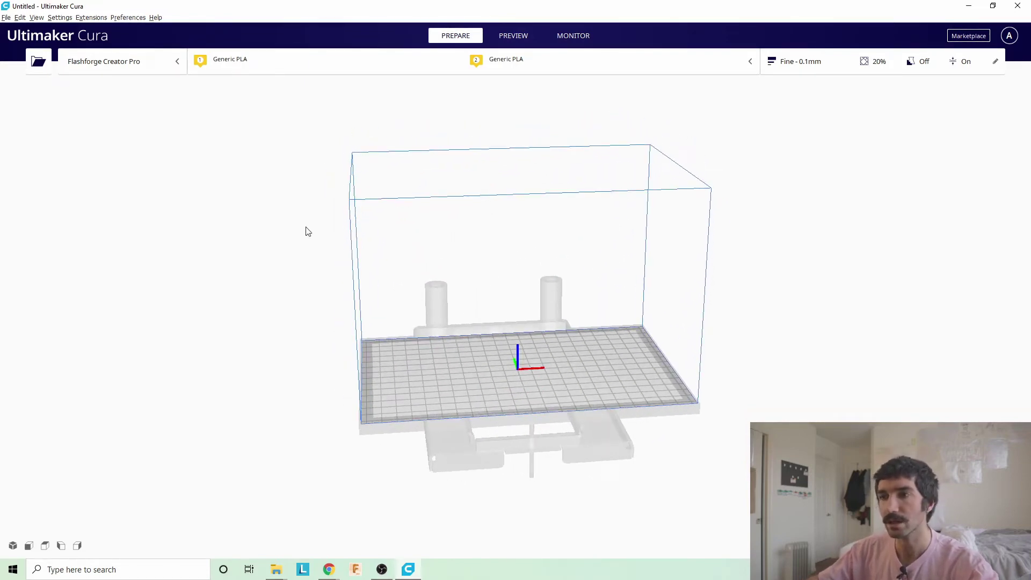
{"action": "left_click", "coordinate": [60, 18]}
{"action": "mouse_move", "coordinate": [85, 31]}
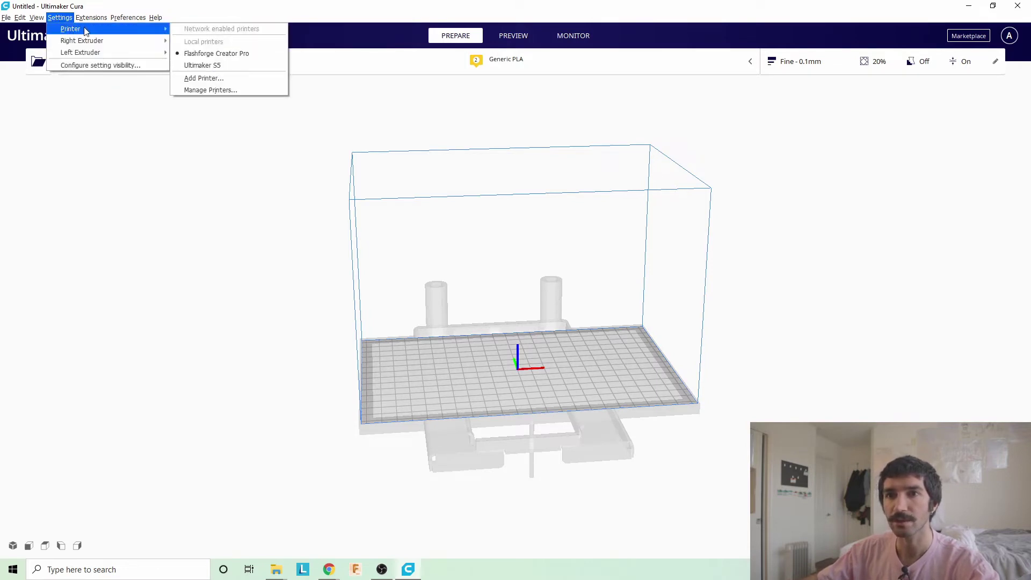
{"action": "left_click", "coordinate": [228, 91]}
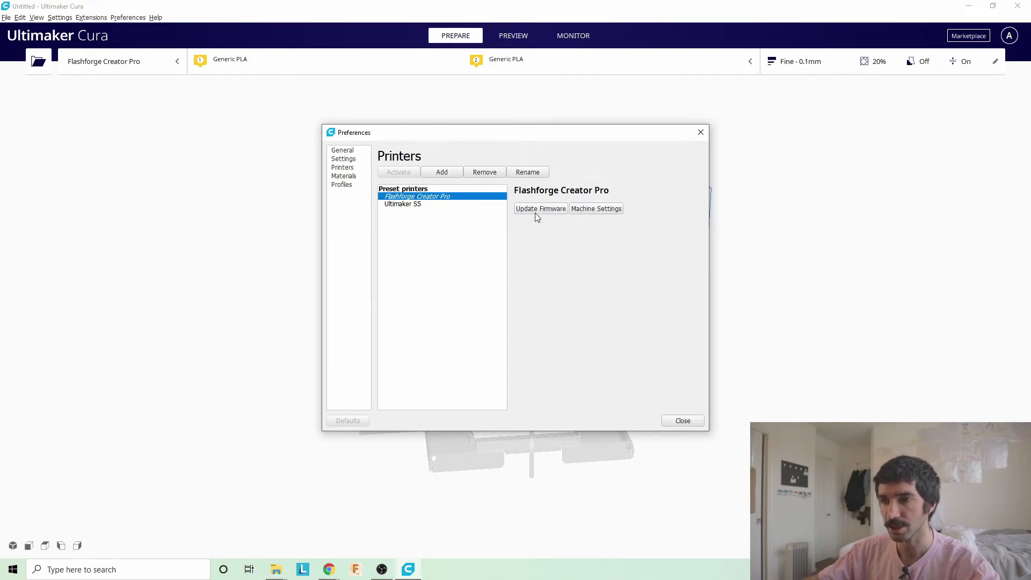
{"action": "left_click", "coordinate": [595, 210]}
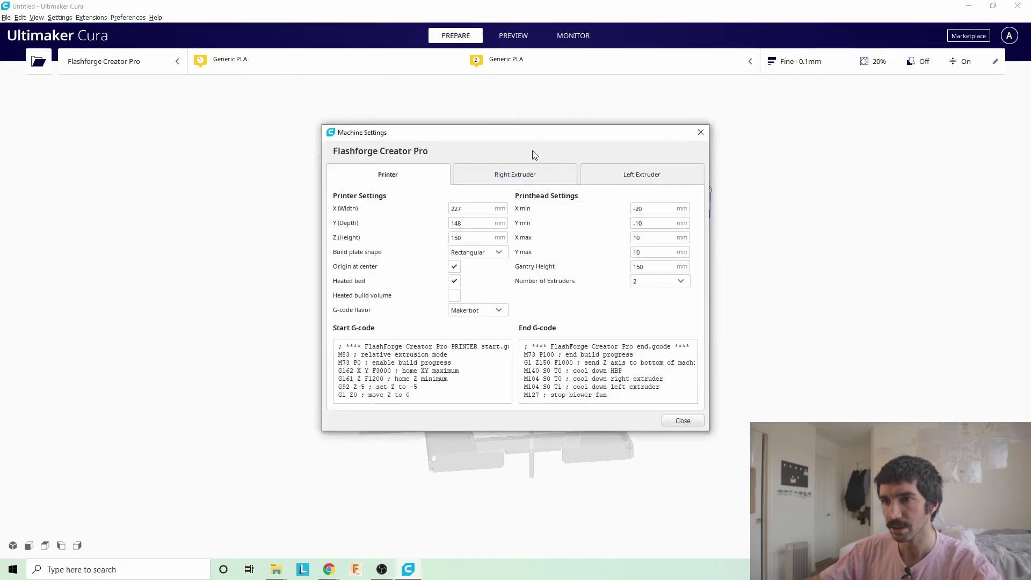
{"action": "left_click_drag", "start_coordinate": [533, 138], "coordinate": [305, 62]}
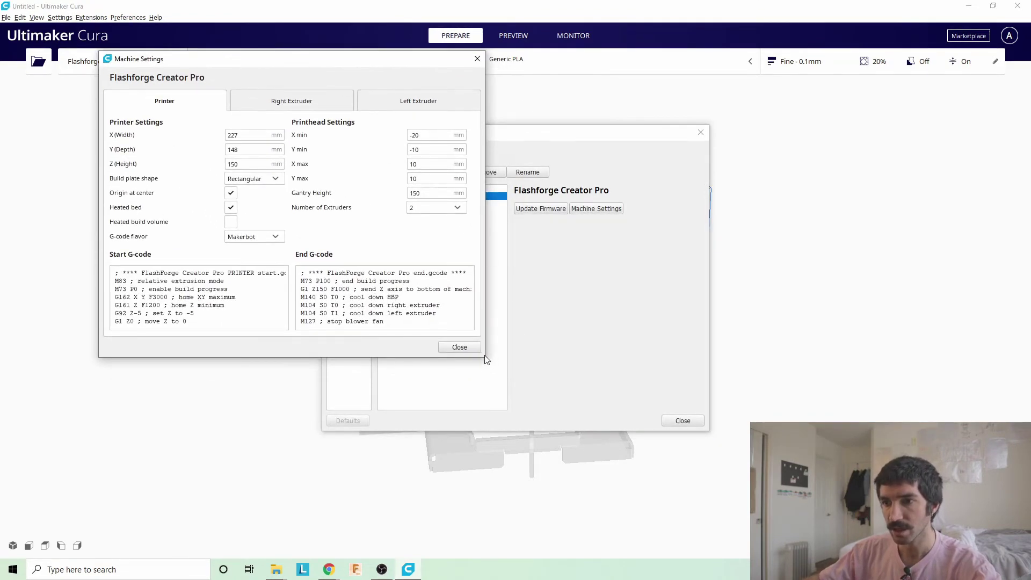
{"action": "left_click_drag", "start_coordinate": [485, 357], "coordinate": [980, 556]}
{"action": "left_click_drag", "start_coordinate": [618, 62], "coordinate": [618, 42]}
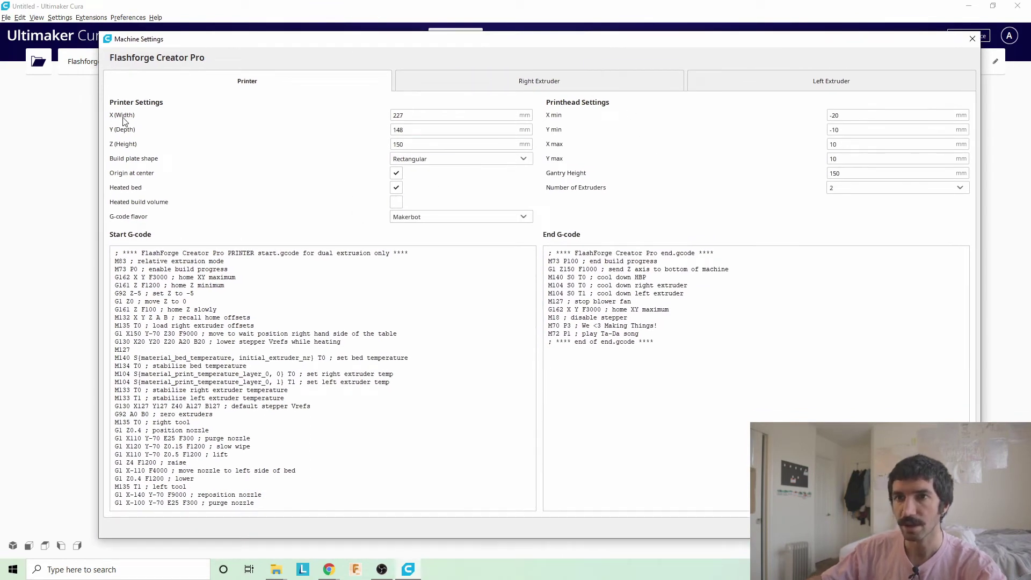
{"action": "left_click", "coordinate": [447, 115]}
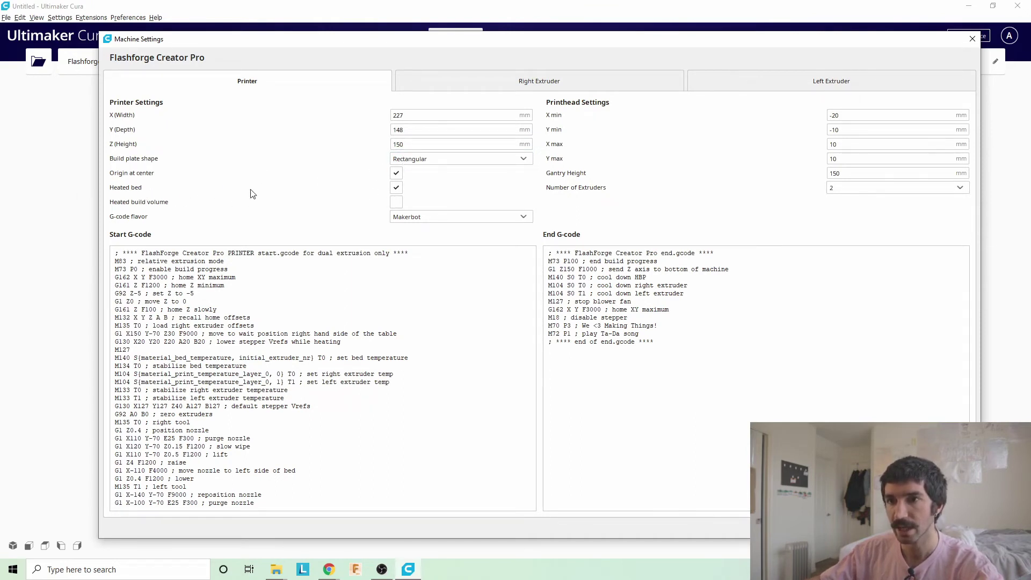
{"action": "left_click", "coordinate": [567, 81]}
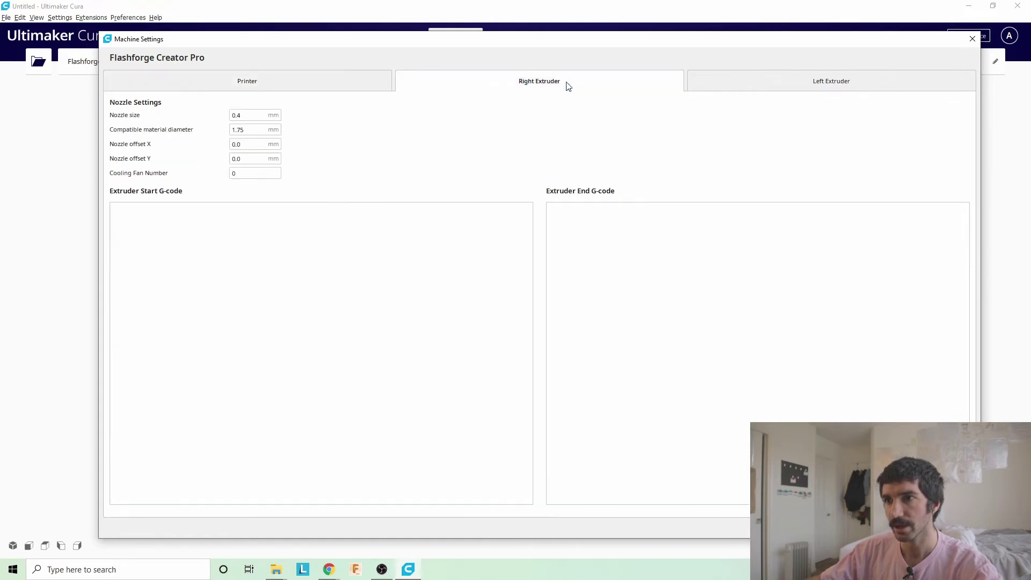
{"action": "left_click", "coordinate": [757, 82]}
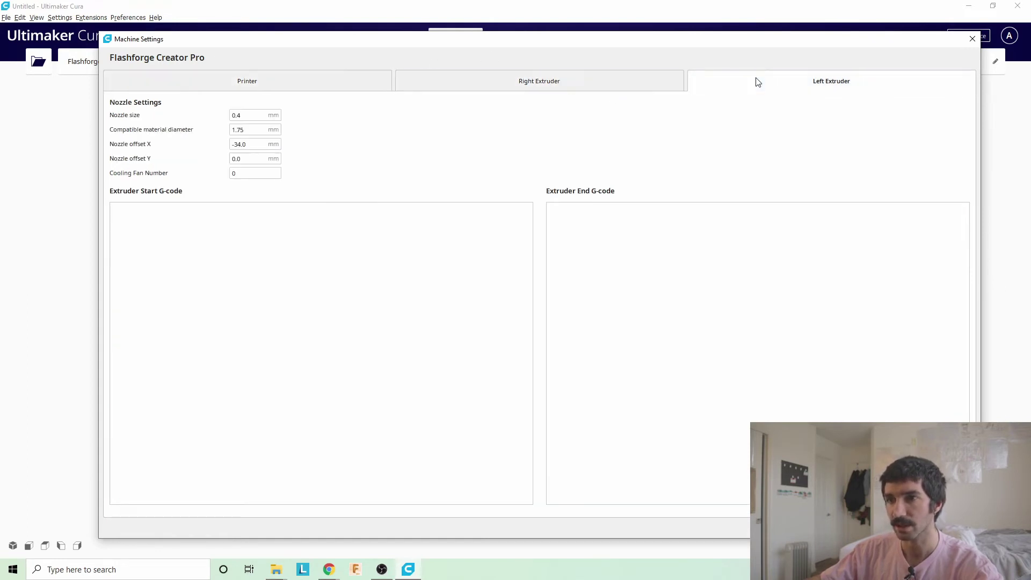
{"action": "left_click", "coordinate": [634, 86]}
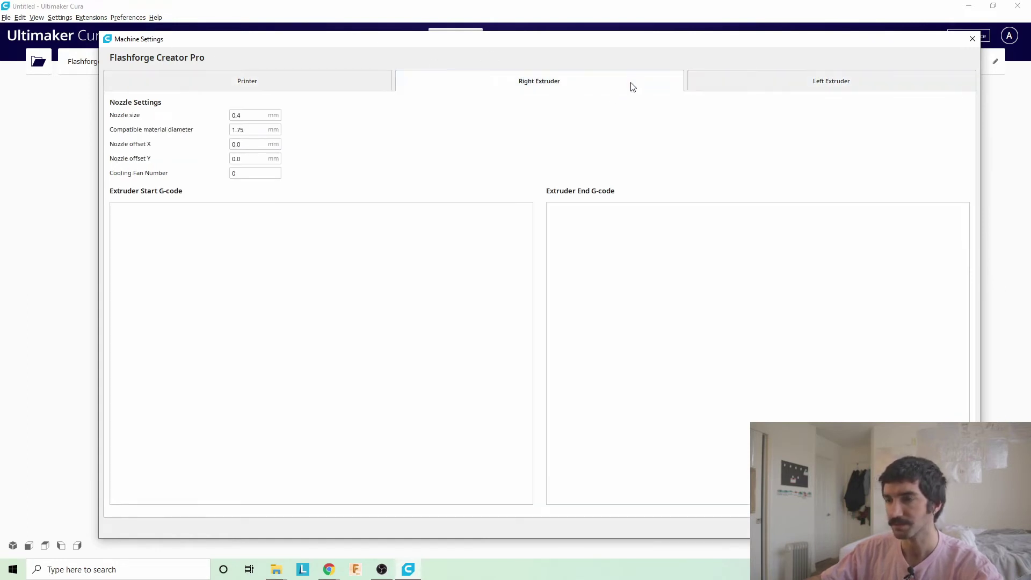
{"action": "left_click", "coordinate": [972, 40]}
{"action": "left_click", "coordinate": [689, 422]}
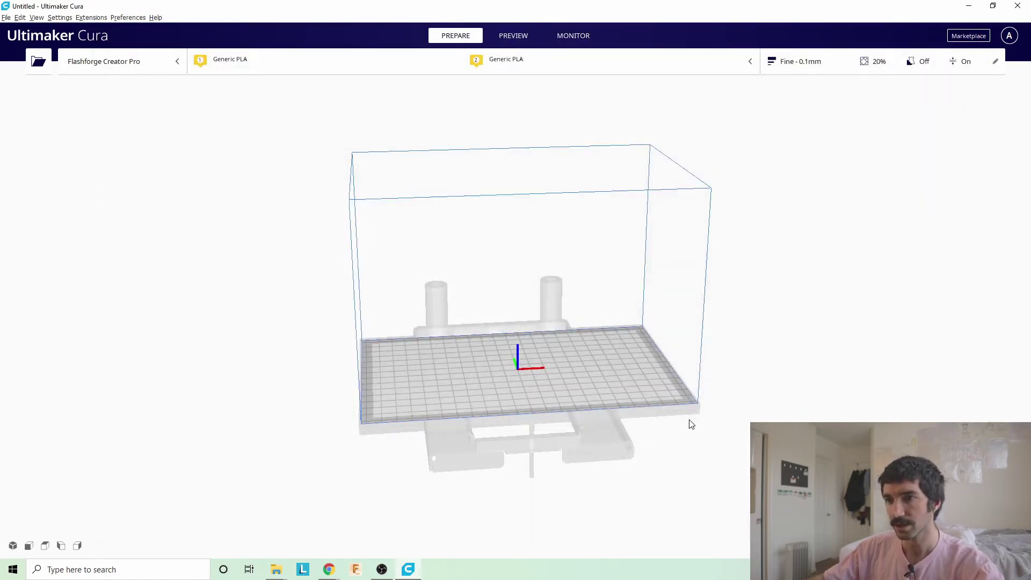
{"action": "mouse_move", "coordinate": [607, 370]}
{"action": "right_mouse_down"}
{"action": "mouse_move", "coordinate": [587, 409]}
{"action": "mouse_move", "coordinate": [660, 349]}
{"action": "mouse_move", "coordinate": [623, 383]}
{"action": "right_mouse_up"}
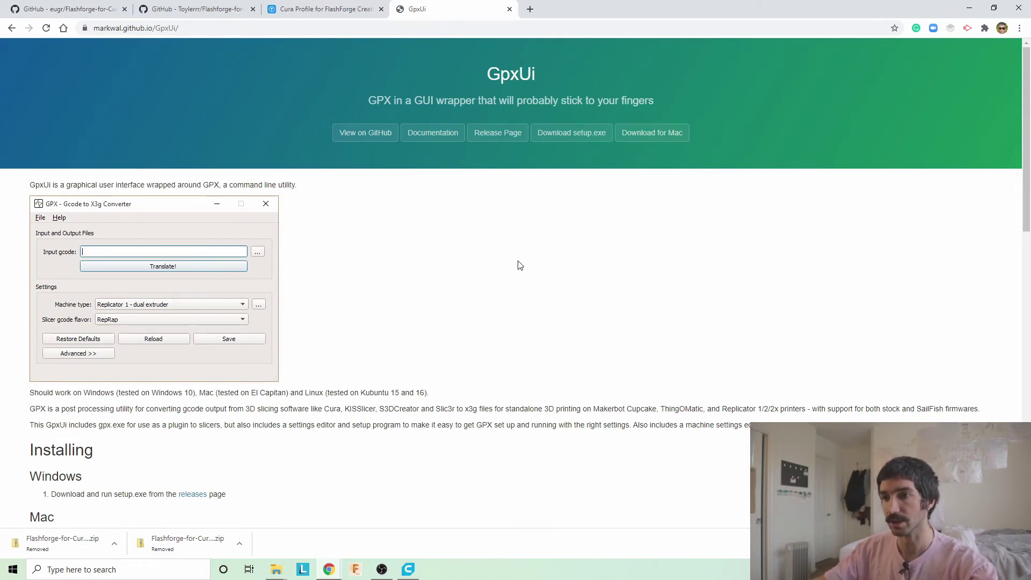
Step: Switch from Chrome back to Ultimaker Cura
{"action": "key", "text": "alt+Tab"}
{"action": "left_click", "coordinate": [639, 216]}
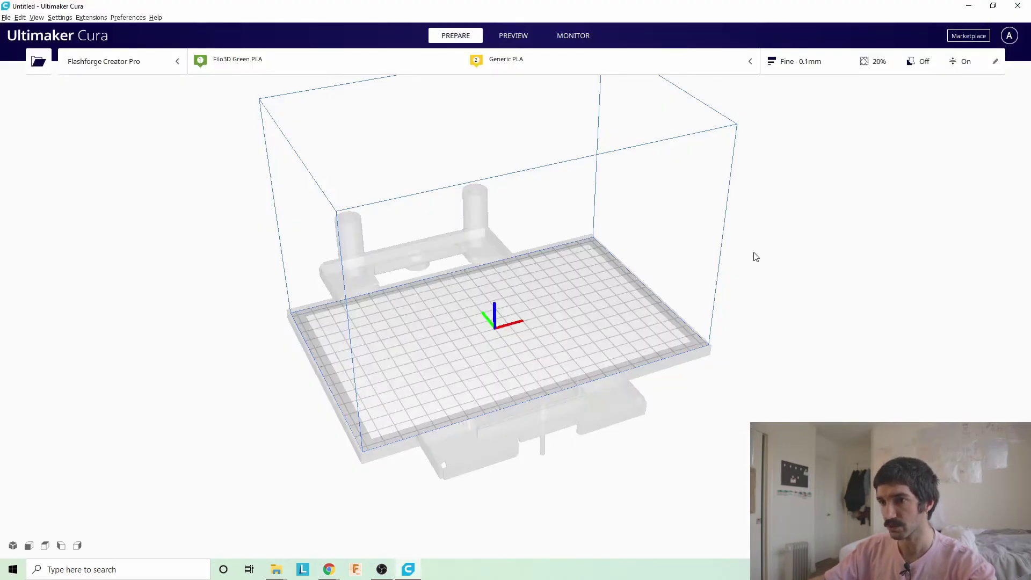
{"action": "right_click_drag", "start_coordinate": [752, 255], "coordinate": [686, 309]}
{"action": "middle_click_drag", "start_coordinate": [619, 277], "coordinate": [646, 344]}
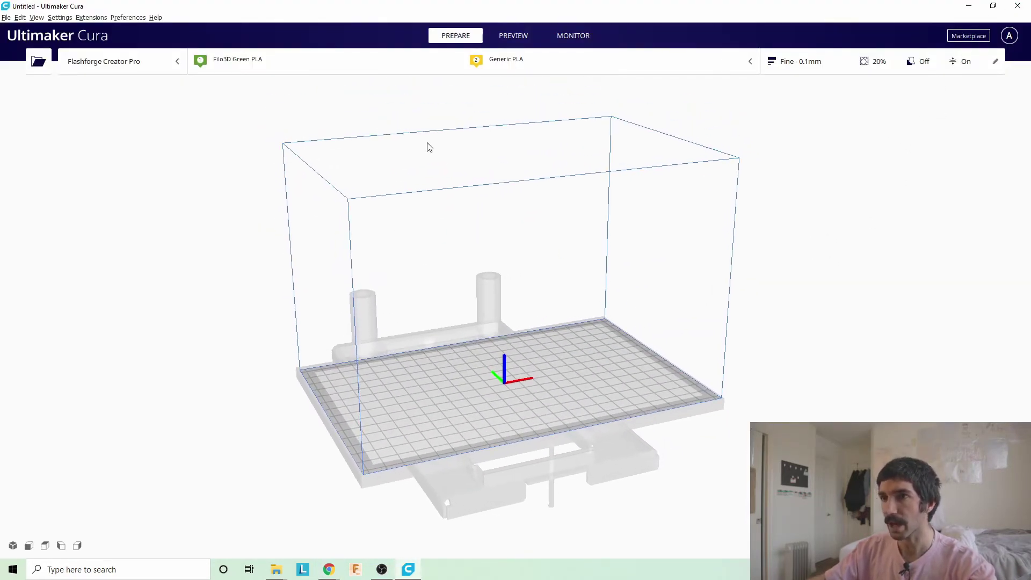
{"action": "left_click", "coordinate": [960, 36]}
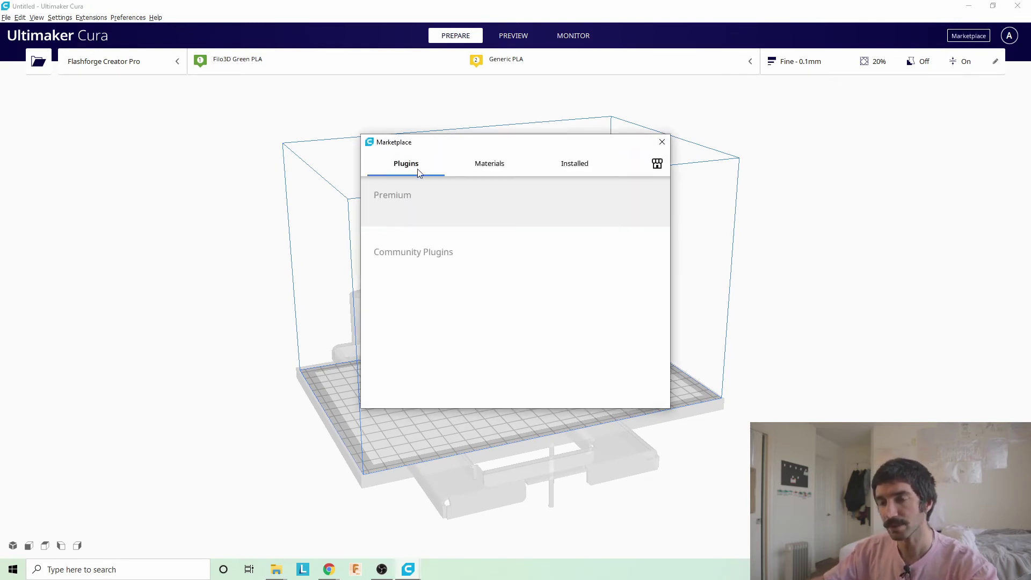
{"action": "left_click_drag", "start_coordinate": [524, 147], "coordinate": [515, 118]}
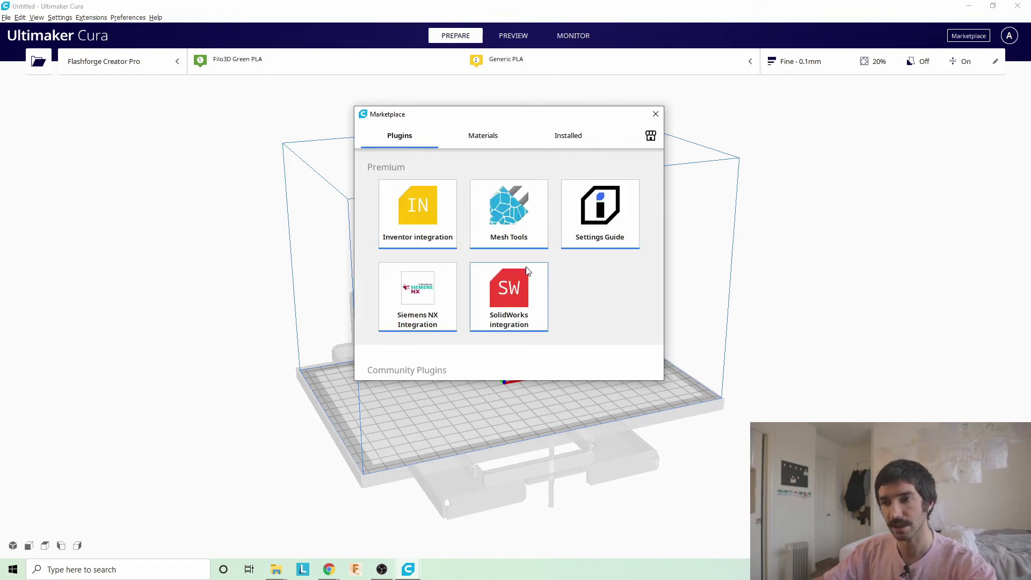
{"action": "scroll", "coordinate": [527, 269], "scroll_direction": "down", "scroll_amount": 15}
{"action": "scroll", "coordinate": [527, 269], "scroll_direction": "down", "scroll_amount": 1}
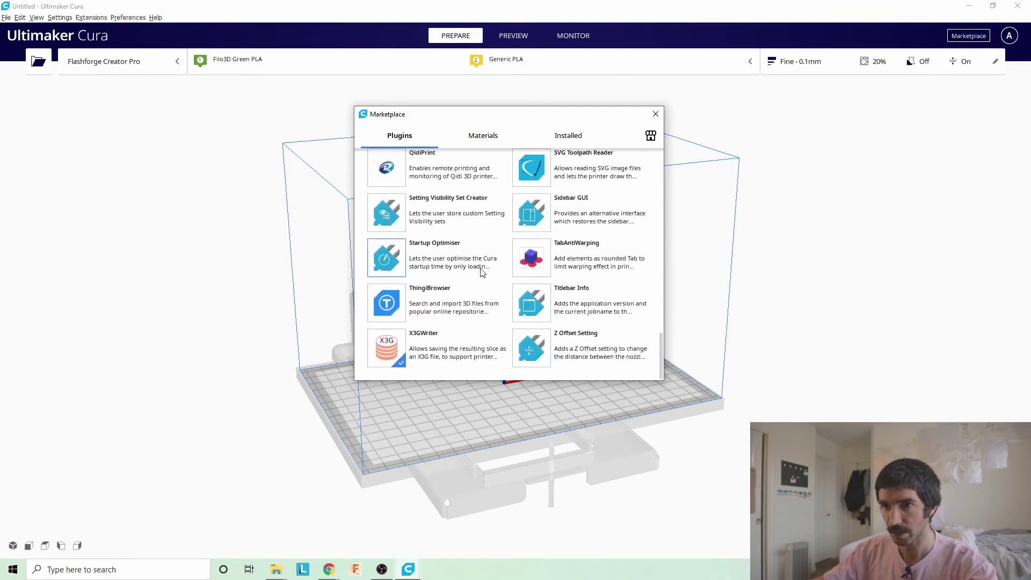
{"action": "left_click", "coordinate": [425, 344]}
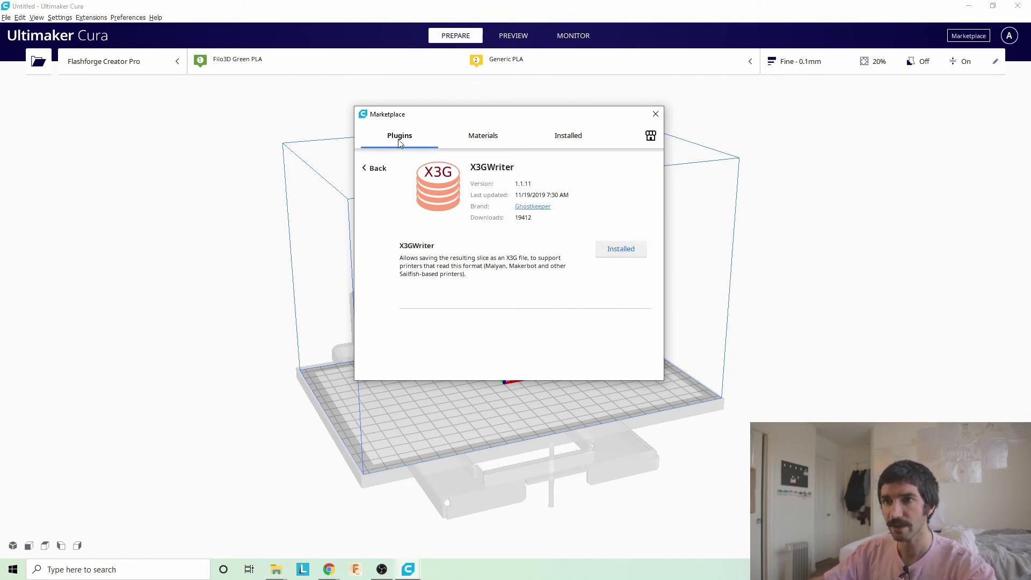
{"action": "left_click", "coordinate": [650, 139]}
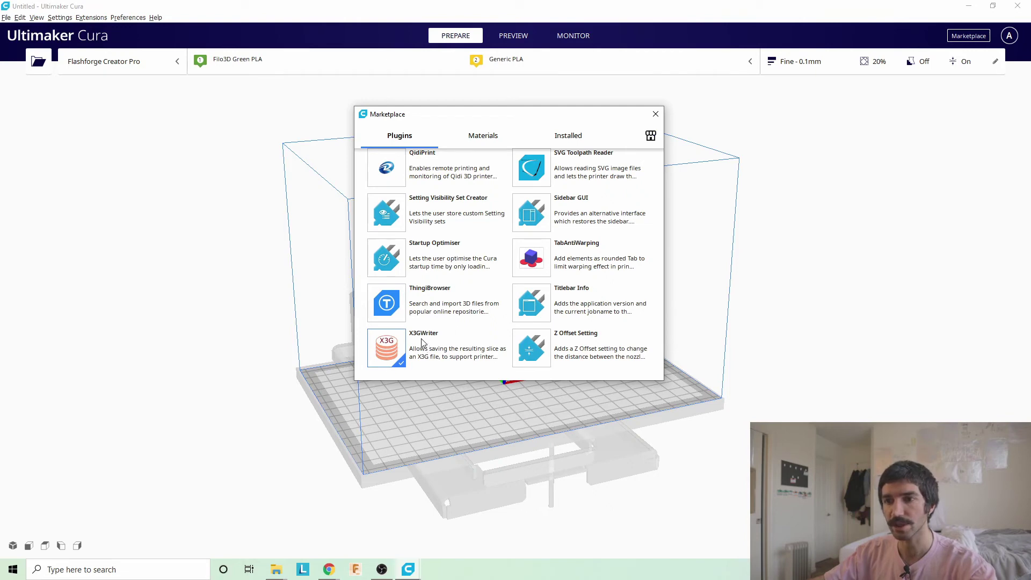
{"action": "left_click", "coordinate": [656, 115]}
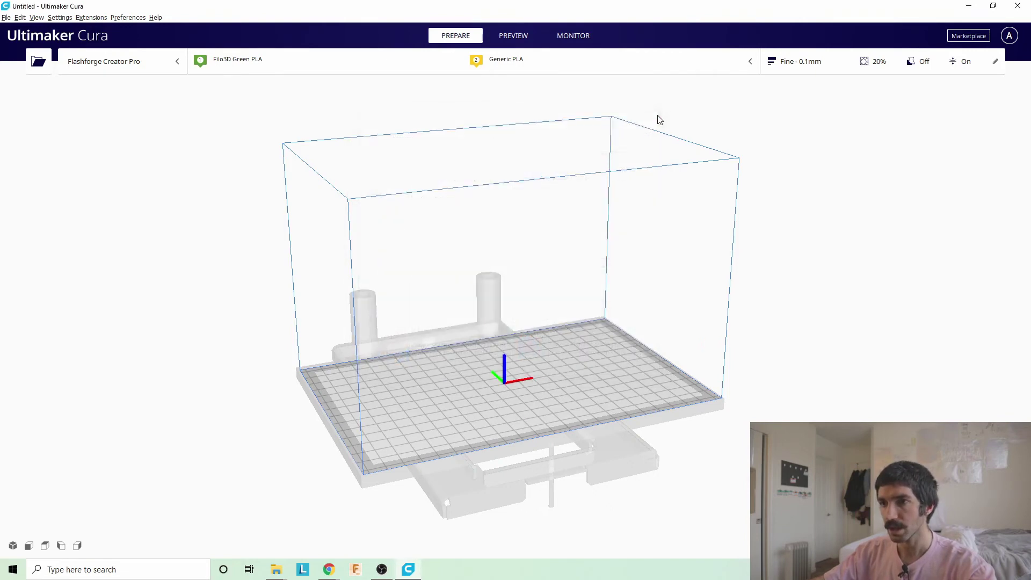
Step: Load the Shaft STL from the STL files folder onto the Creator Pro build plate
{"action": "left_click", "coordinate": [38, 60]}
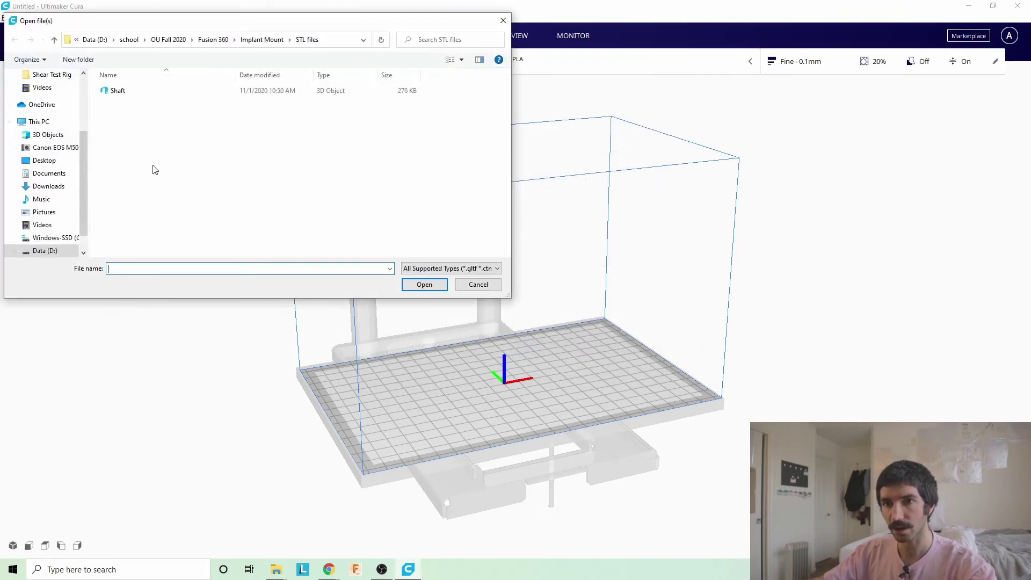
{"action": "left_click", "coordinate": [118, 90]}
{"action": "left_click", "coordinate": [424, 284]}
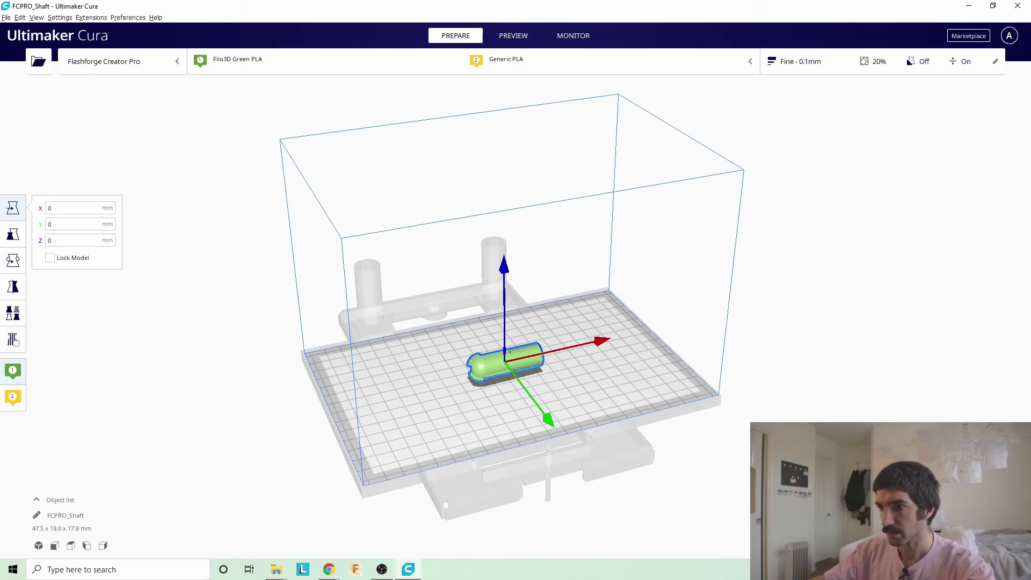
{"action": "left_click", "coordinate": [961, 558]}
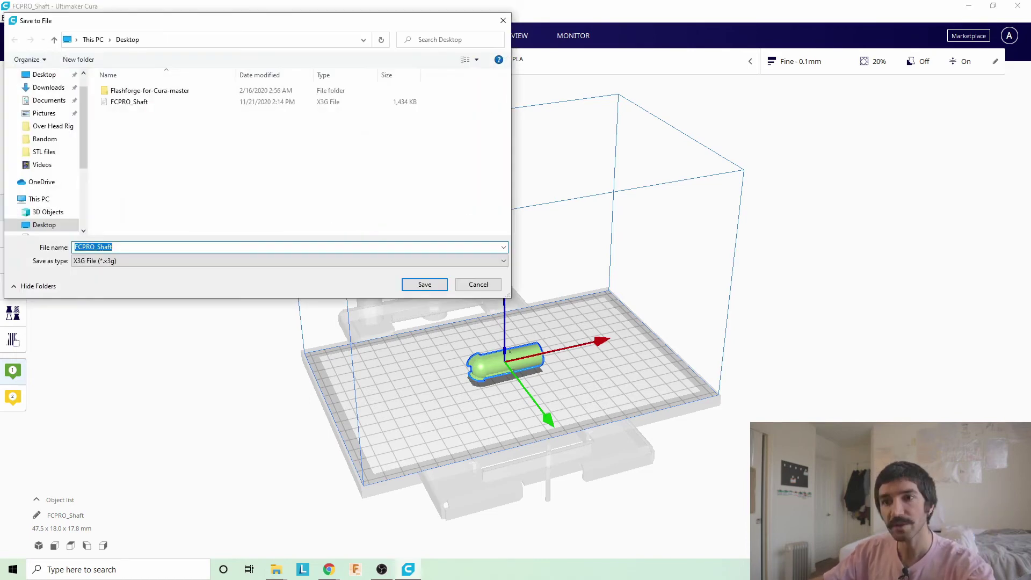
{"action": "left_click", "coordinate": [118, 262]}
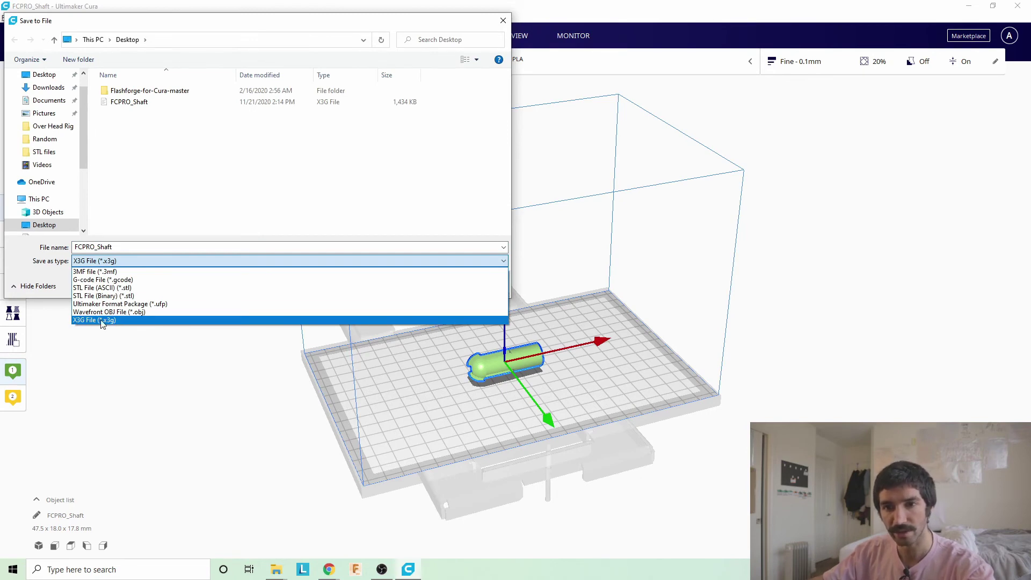
{"action": "left_click", "coordinate": [103, 261]}
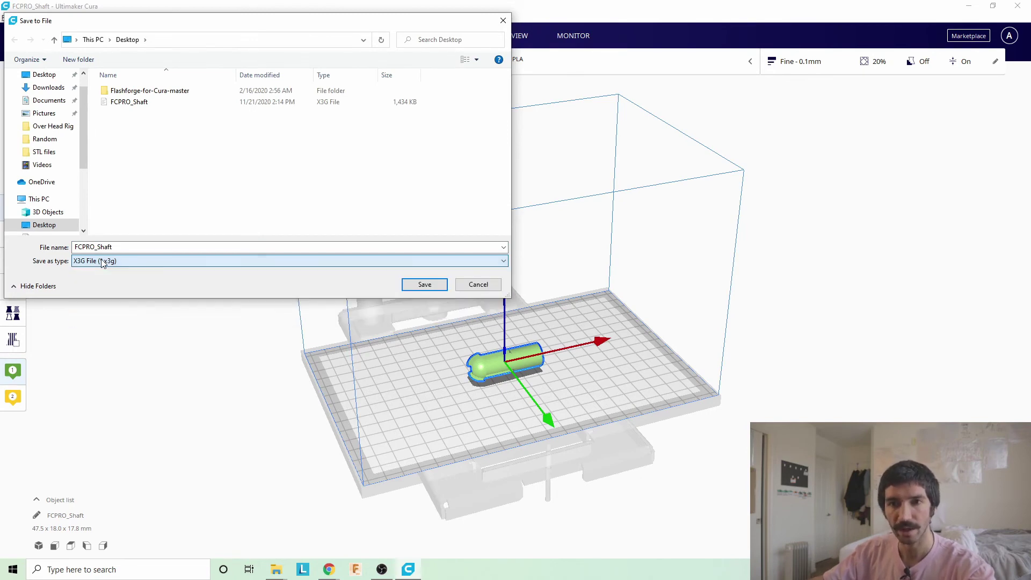
{"action": "left_click", "coordinate": [135, 263]}
{"action": "left_click", "coordinate": [134, 262]}
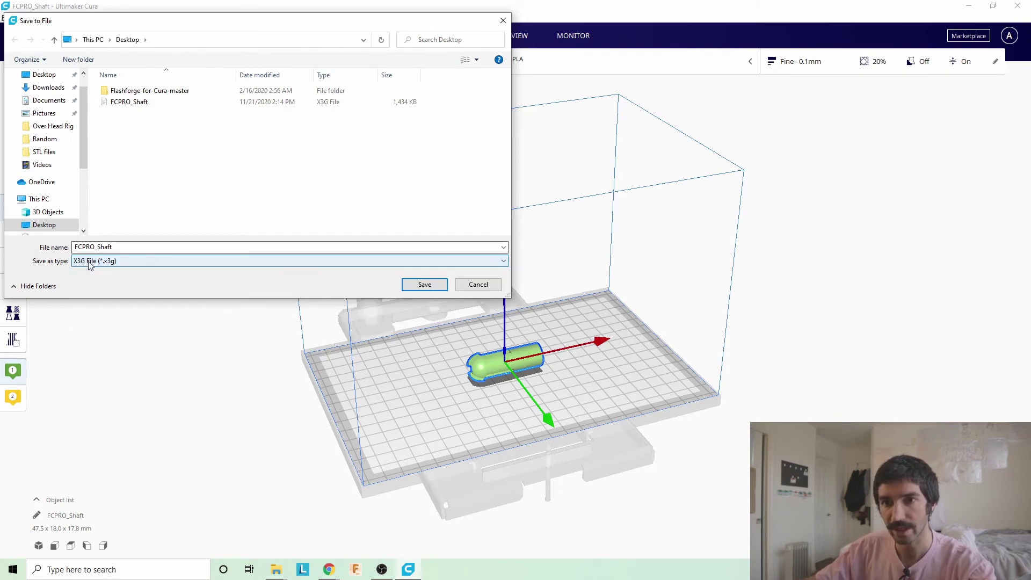
{"action": "left_click", "coordinate": [475, 284]}
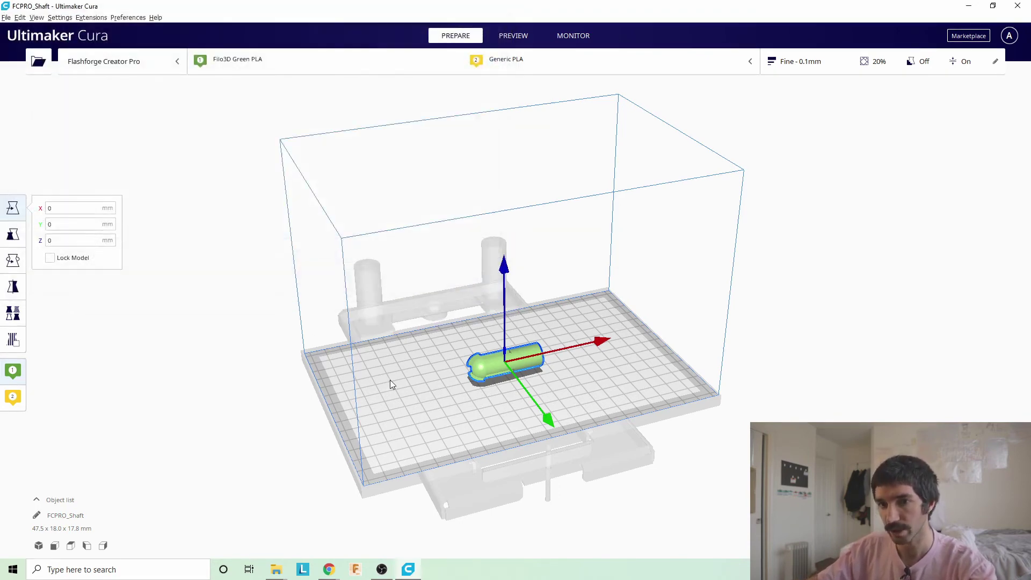
{"action": "mouse_move", "coordinate": [481, 433]}
{"action": "right_mouse_down"}
{"action": "mouse_move", "coordinate": [478, 408]}
{"action": "mouse_move", "coordinate": [473, 446]}
{"action": "right_mouse_up"}
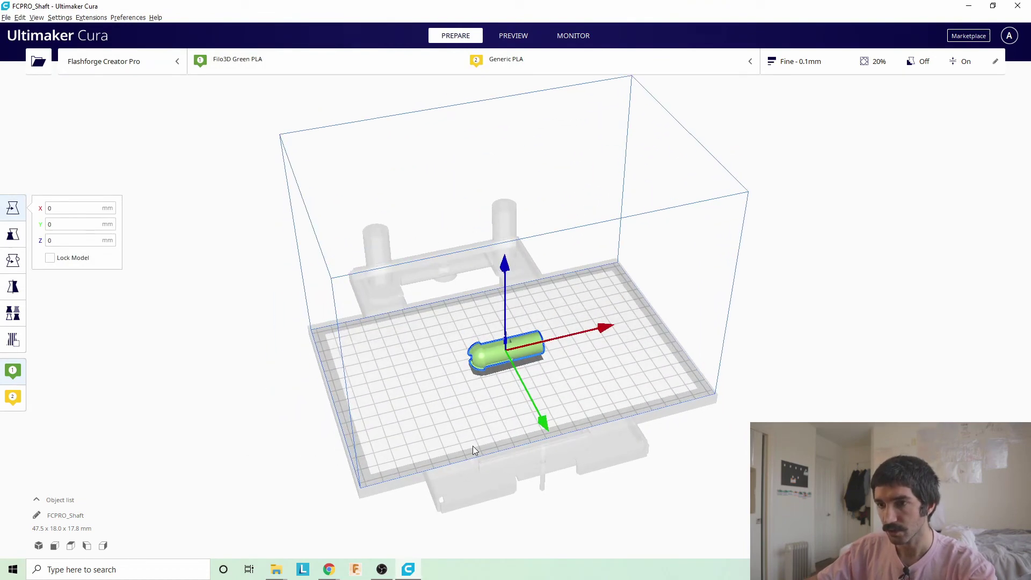
{"action": "right_click", "coordinate": [498, 356]}
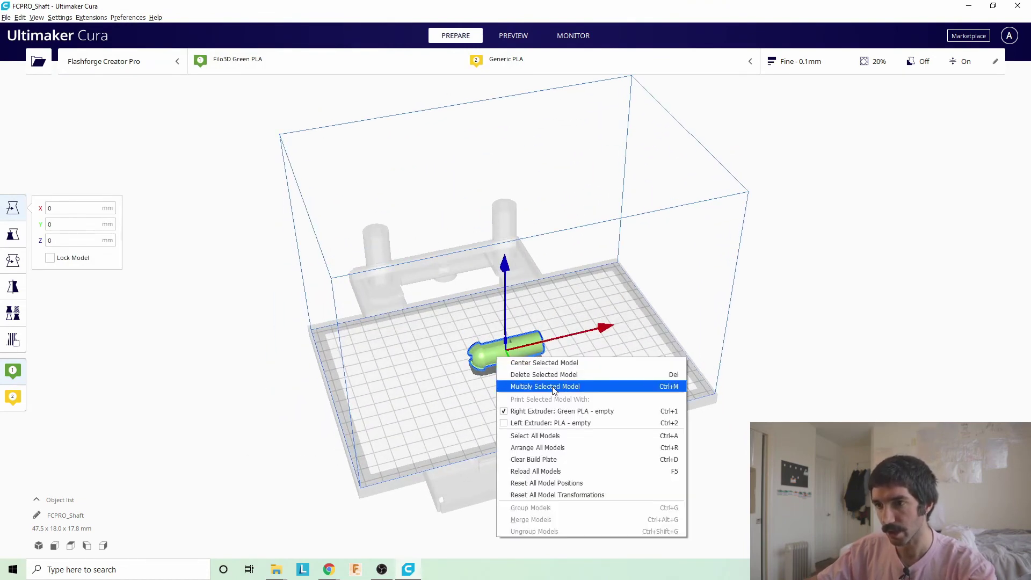
{"action": "left_click", "coordinate": [544, 386]}
{"action": "left_click", "coordinate": [561, 286]}
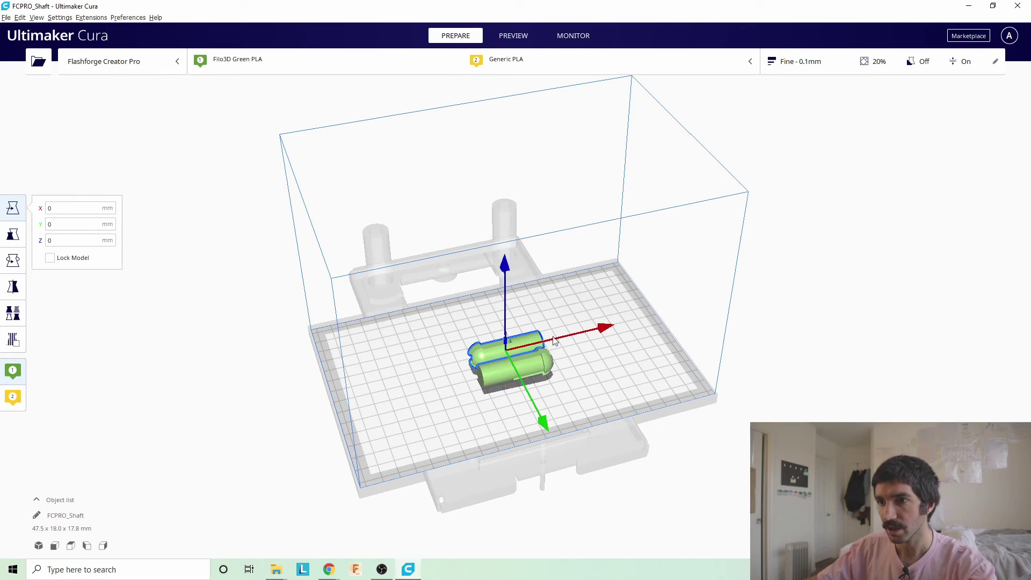
{"action": "left_click", "coordinate": [506, 369]}
{"action": "left_click_drag", "start_coordinate": [547, 434], "coordinate": [558, 448]}
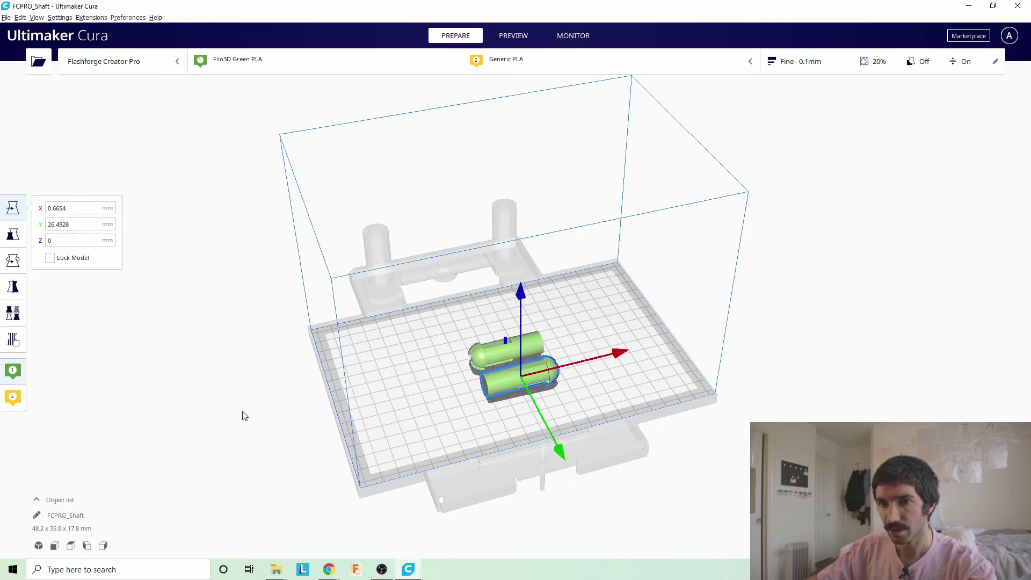
{"action": "left_click", "coordinate": [13, 398]}
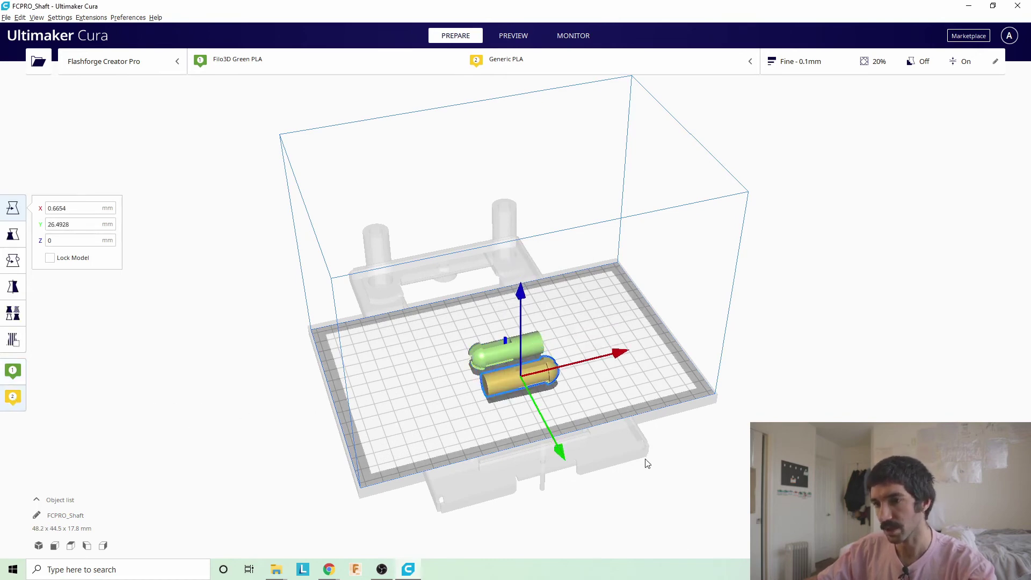
{"action": "right_click_drag", "start_coordinate": [523, 448], "coordinate": [458, 478]}
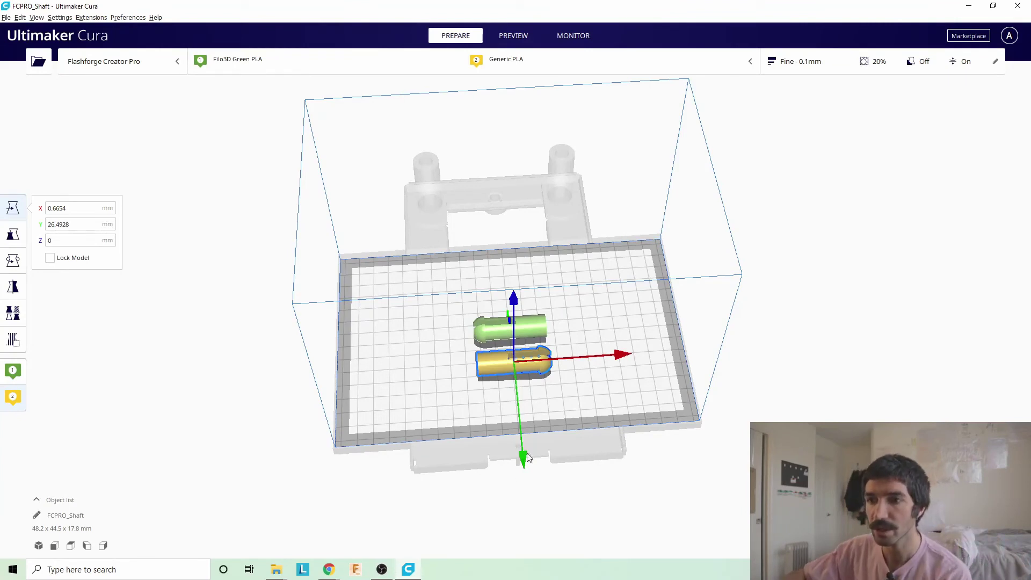
{"action": "key", "text": "Delete"}
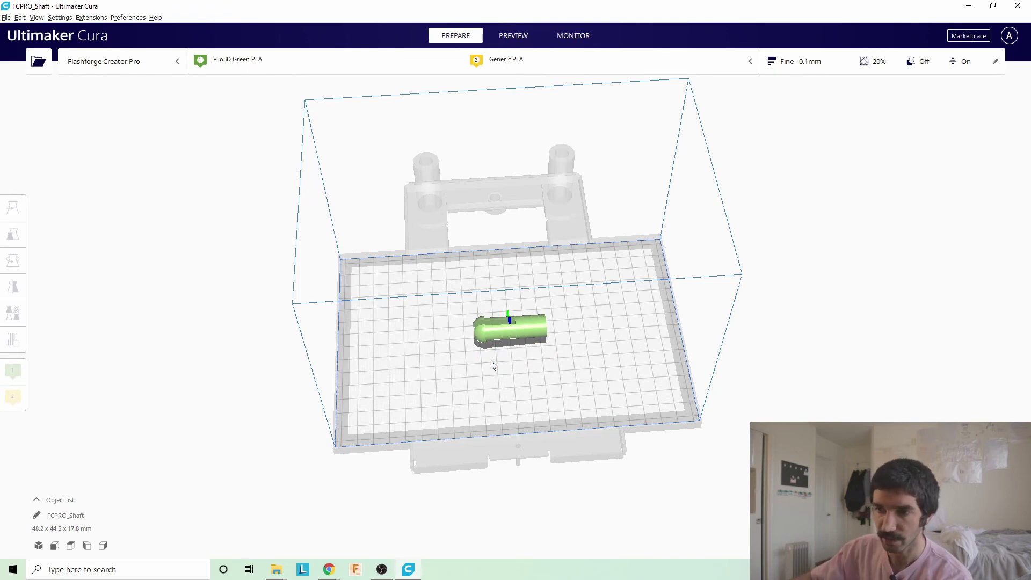
Step: Select the green FCPRO_Shaft model on the build plate
{"action": "left_click", "coordinate": [505, 330]}
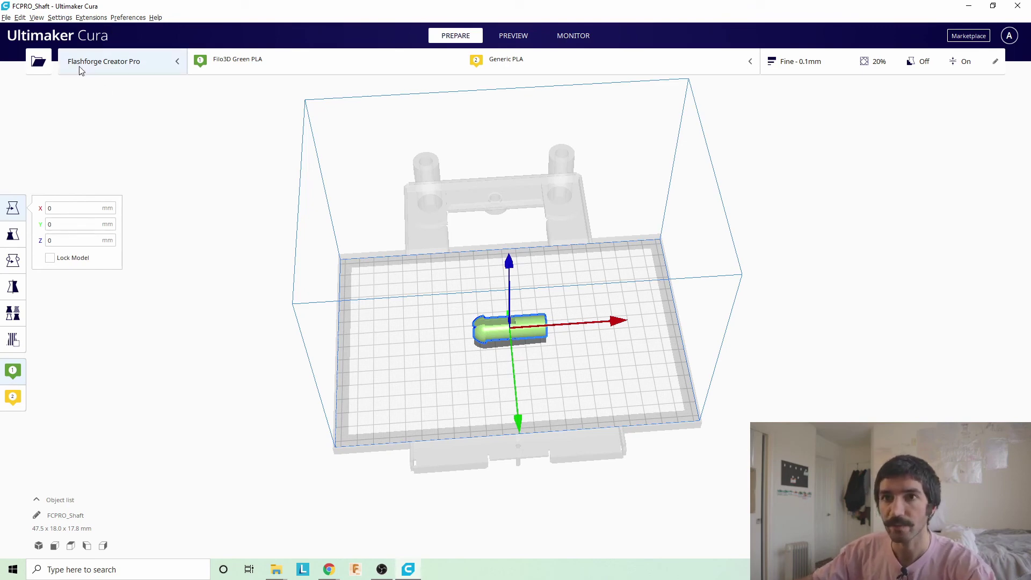
Step: Disable the Left Extruder and confirm the menu now offers Enable Extruder
{"action": "left_click", "coordinate": [60, 19]}
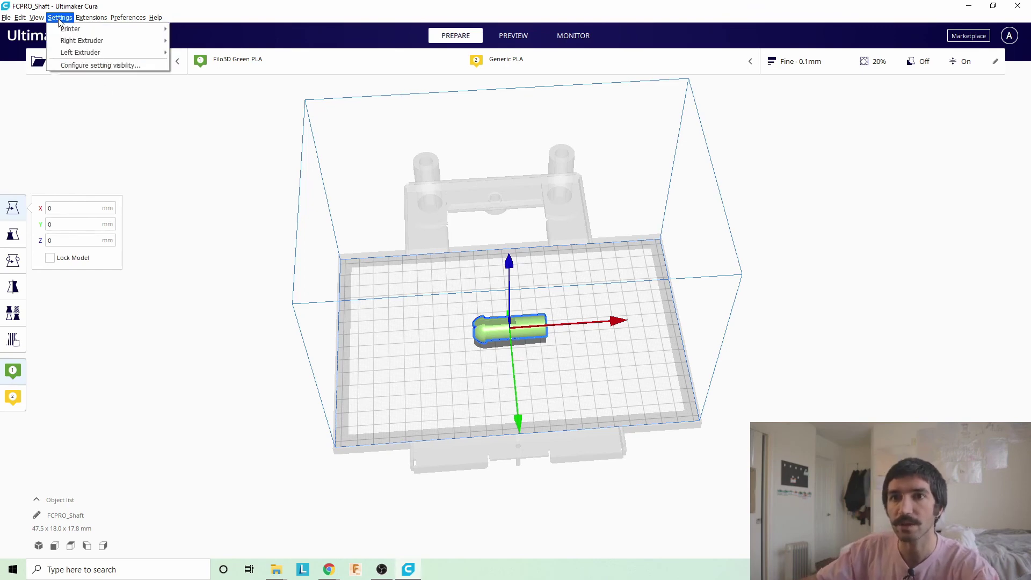
{"action": "mouse_move", "coordinate": [71, 43]}
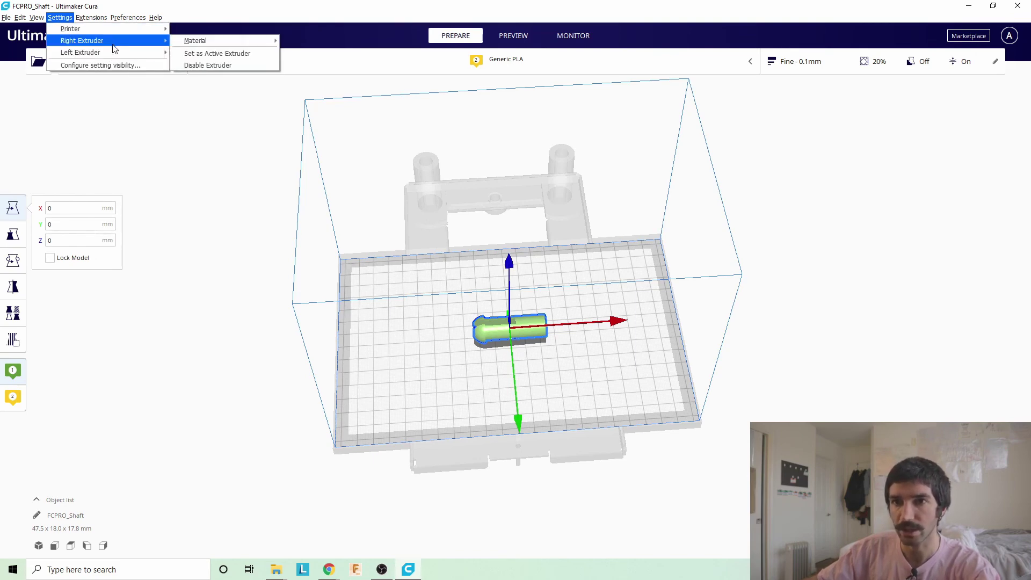
{"action": "mouse_move", "coordinate": [115, 55]}
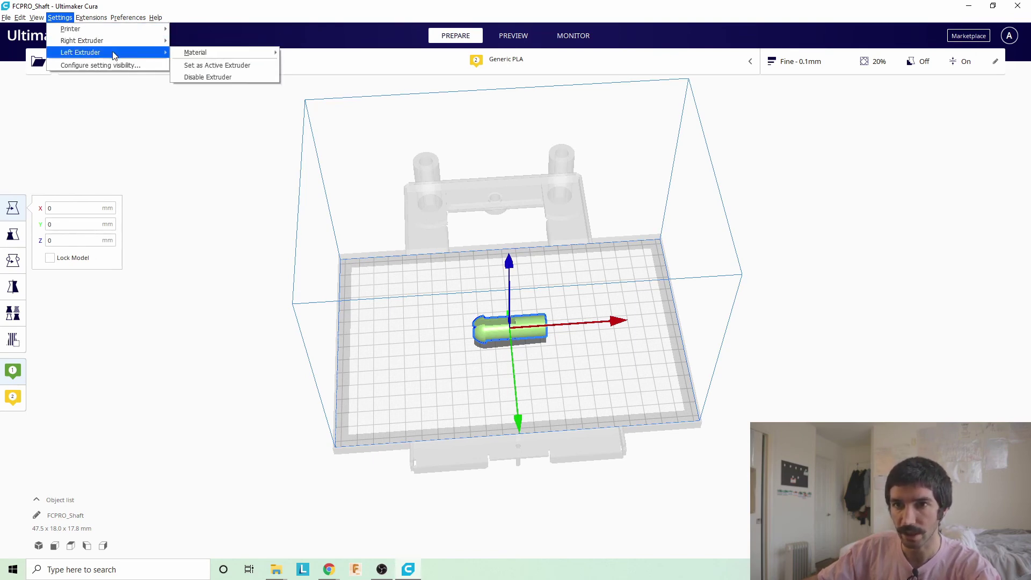
{"action": "left_click", "coordinate": [208, 78]}
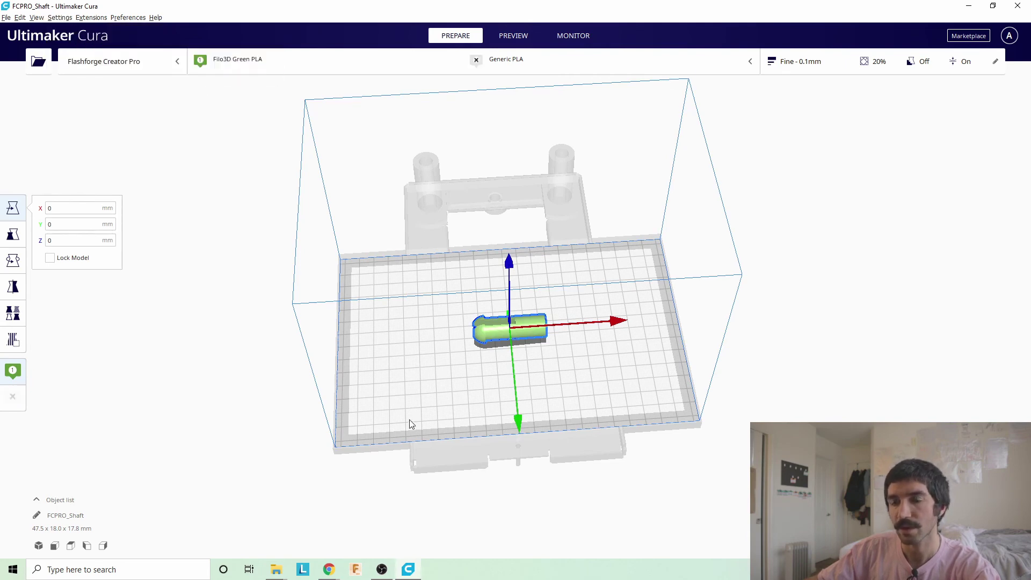
{"action": "left_click", "coordinate": [61, 18]}
{"action": "mouse_move", "coordinate": [89, 55]}
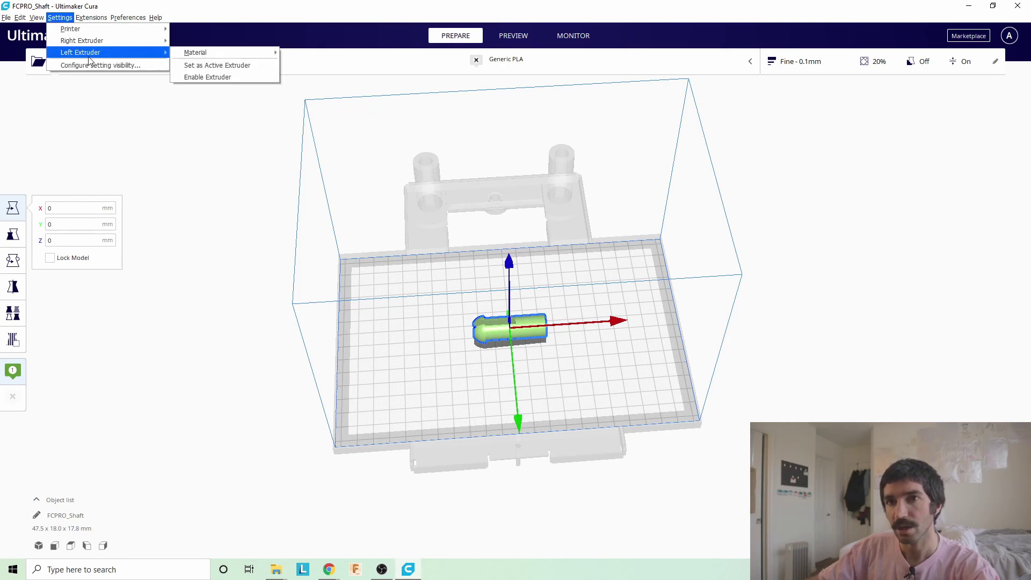
{"action": "left_click", "coordinate": [370, 335]}
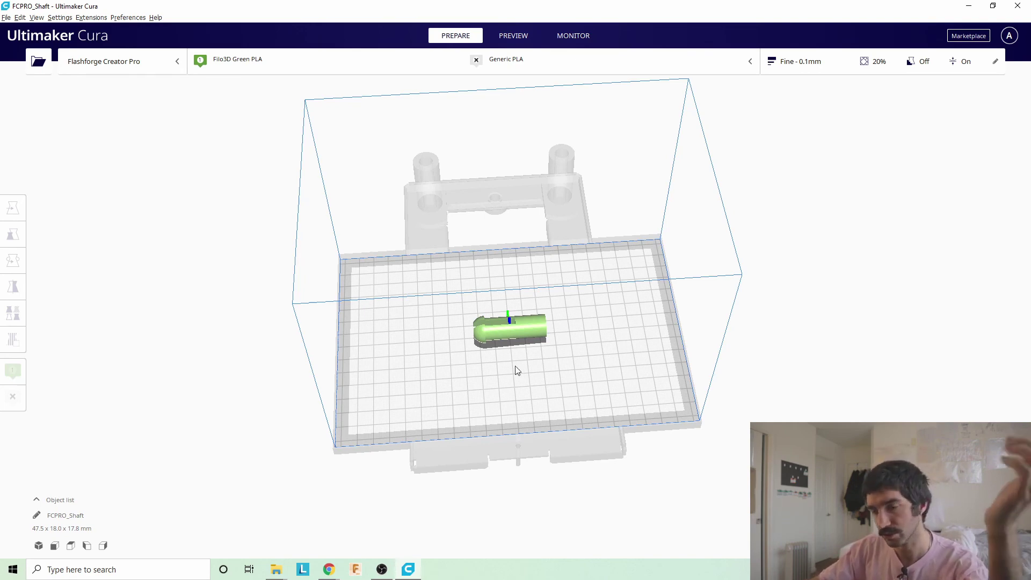
{"action": "right_click_drag", "start_coordinate": [505, 396], "coordinate": [563, 380]}
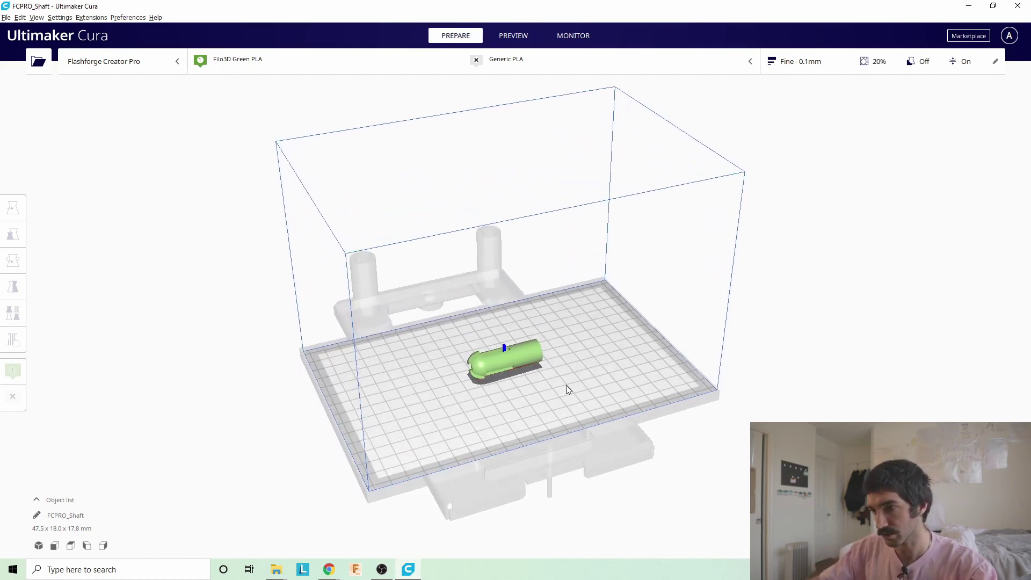
{"action": "right_click_drag", "start_coordinate": [593, 396], "coordinate": [542, 385]}
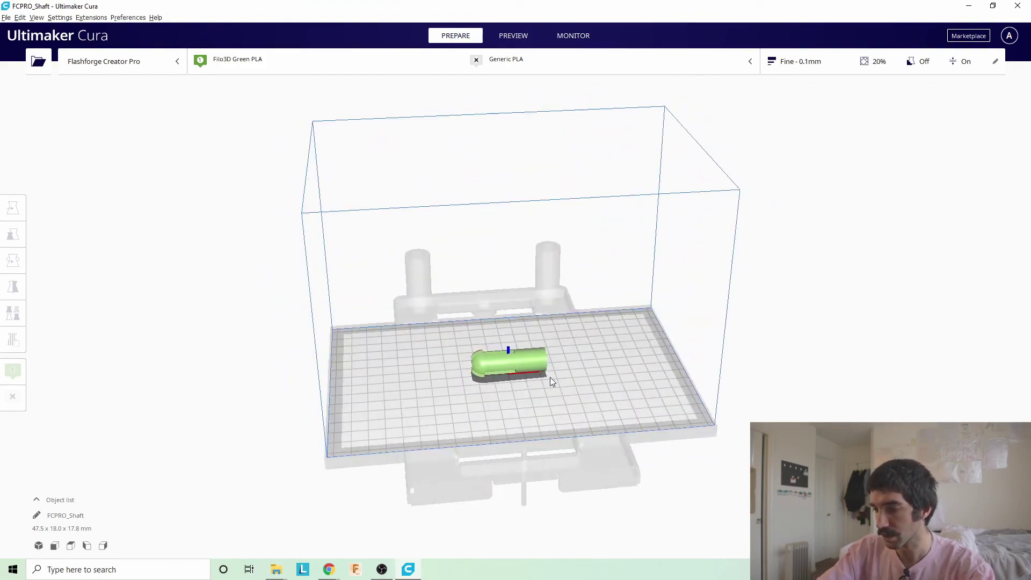